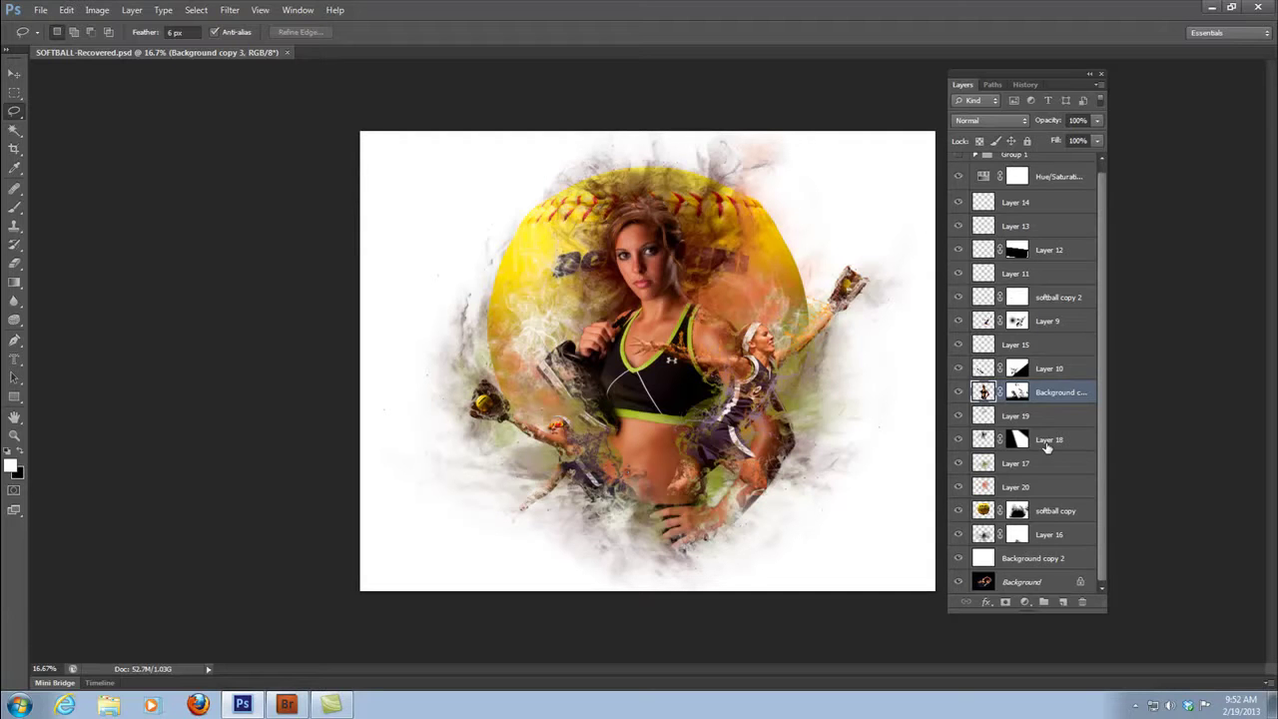
Try a Color Balance of -72, 0, +81 on a freehand selection around the main woman's head and neck
mouse_move(685, 203)
left_mouse_down()
mouse_move(629, 220)
mouse_move(655, 329)
mouse_move(702, 231)
left_mouse_up()
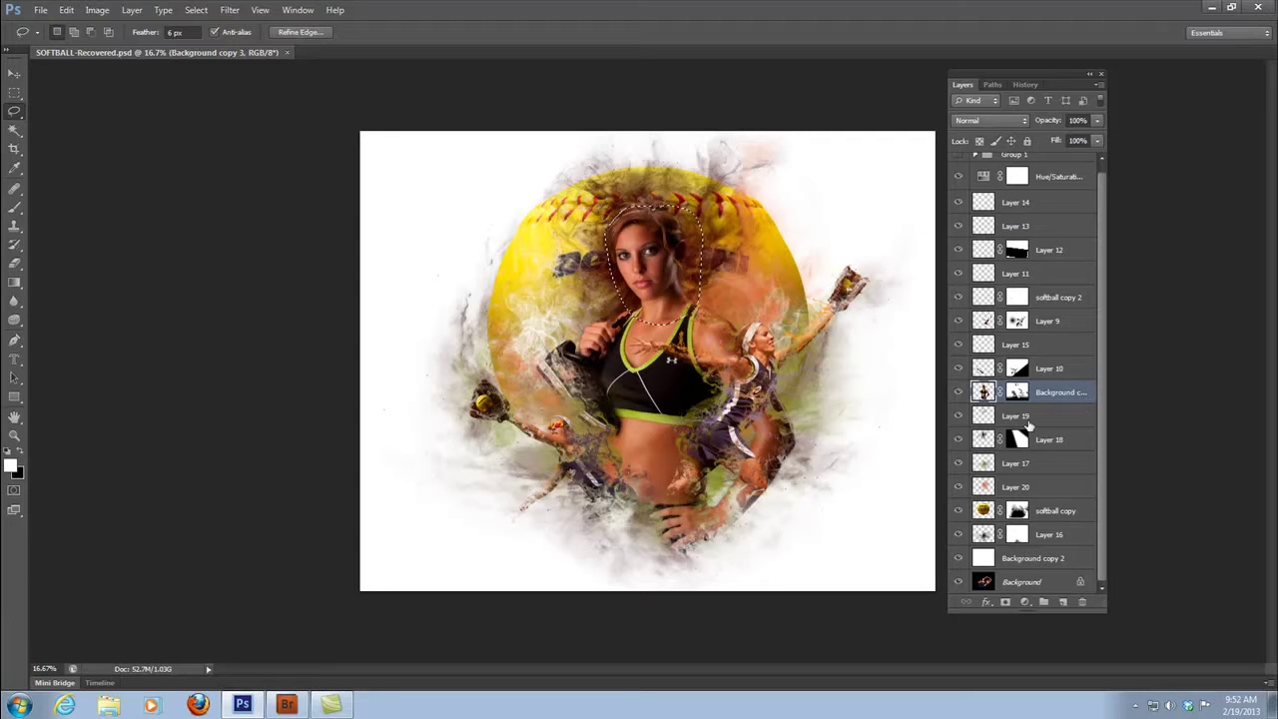
key("ctrl+b")
left_click_drag(1009, 242, 1062, 242)
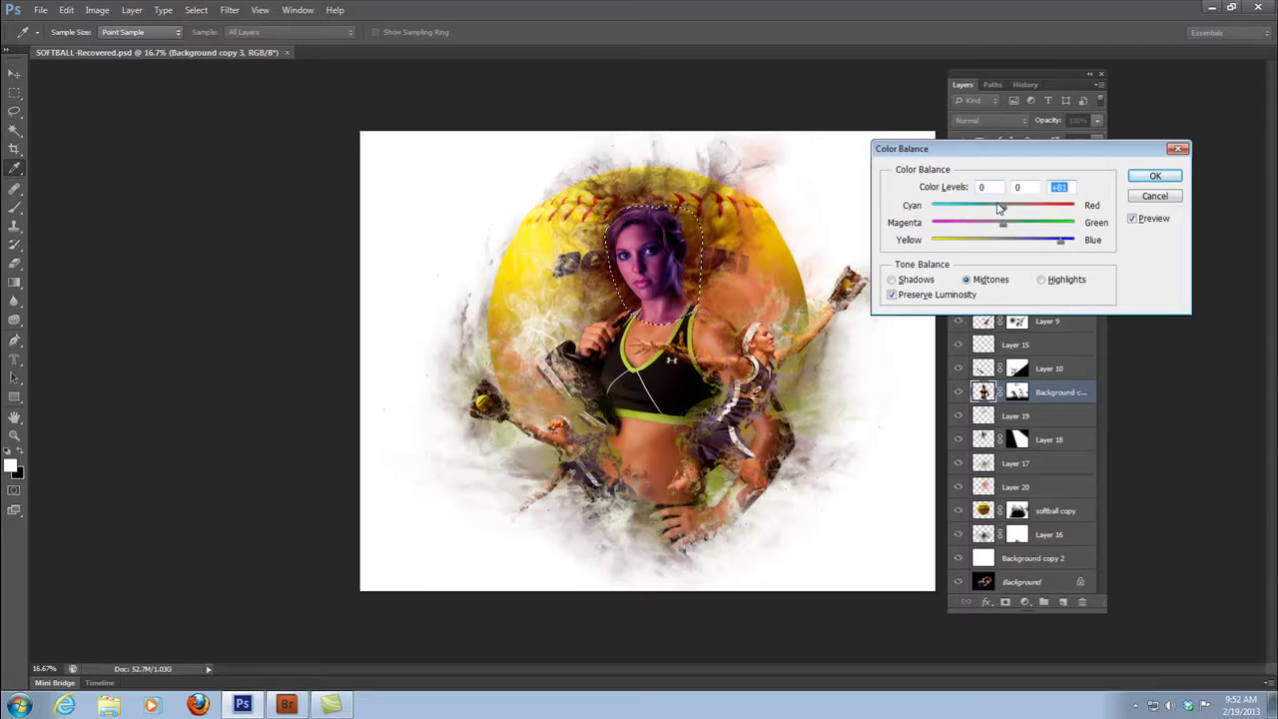
left_click_drag(1000, 207, 952, 208)
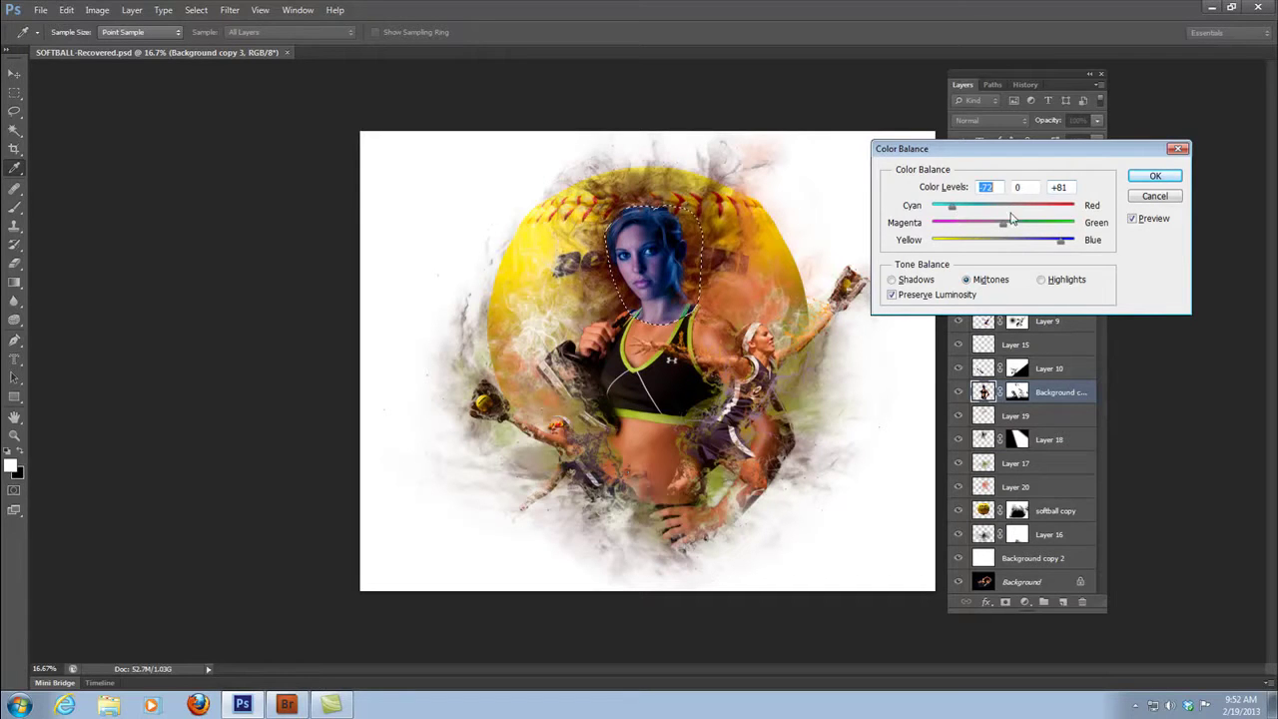
left_click(1156, 196)
key("l")
key("ctrl+d")
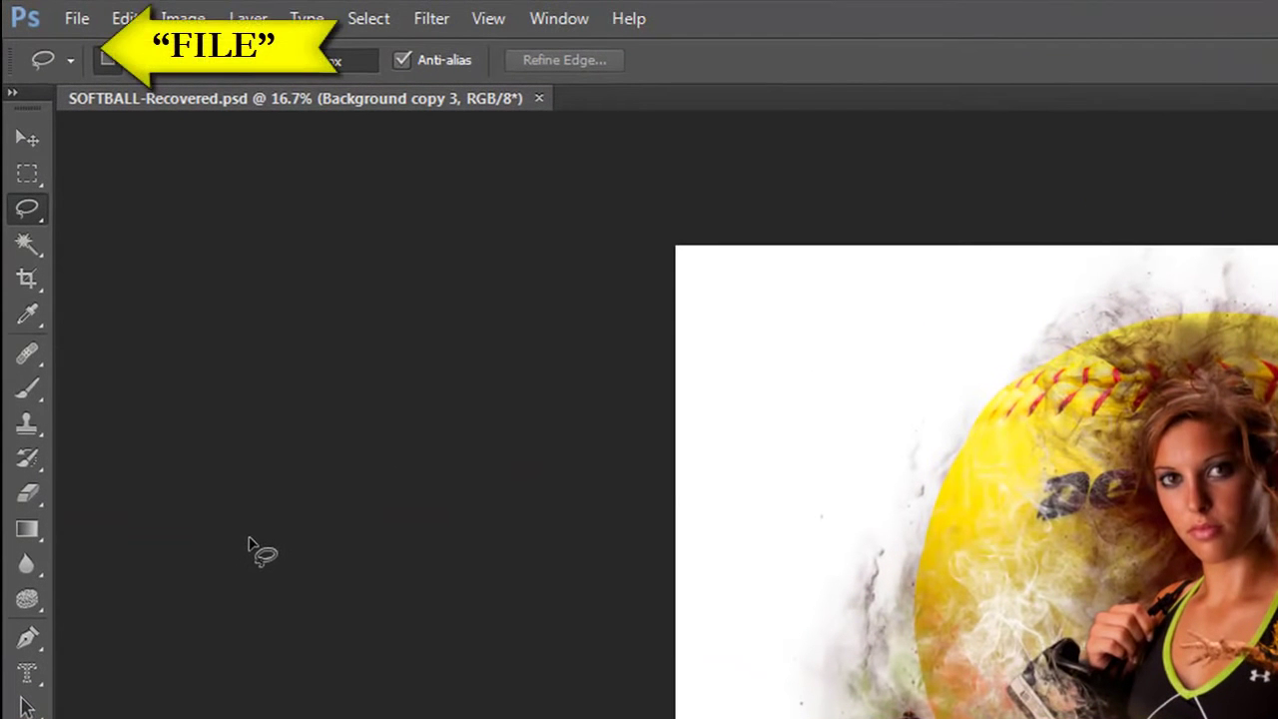
left_click(72, 20)
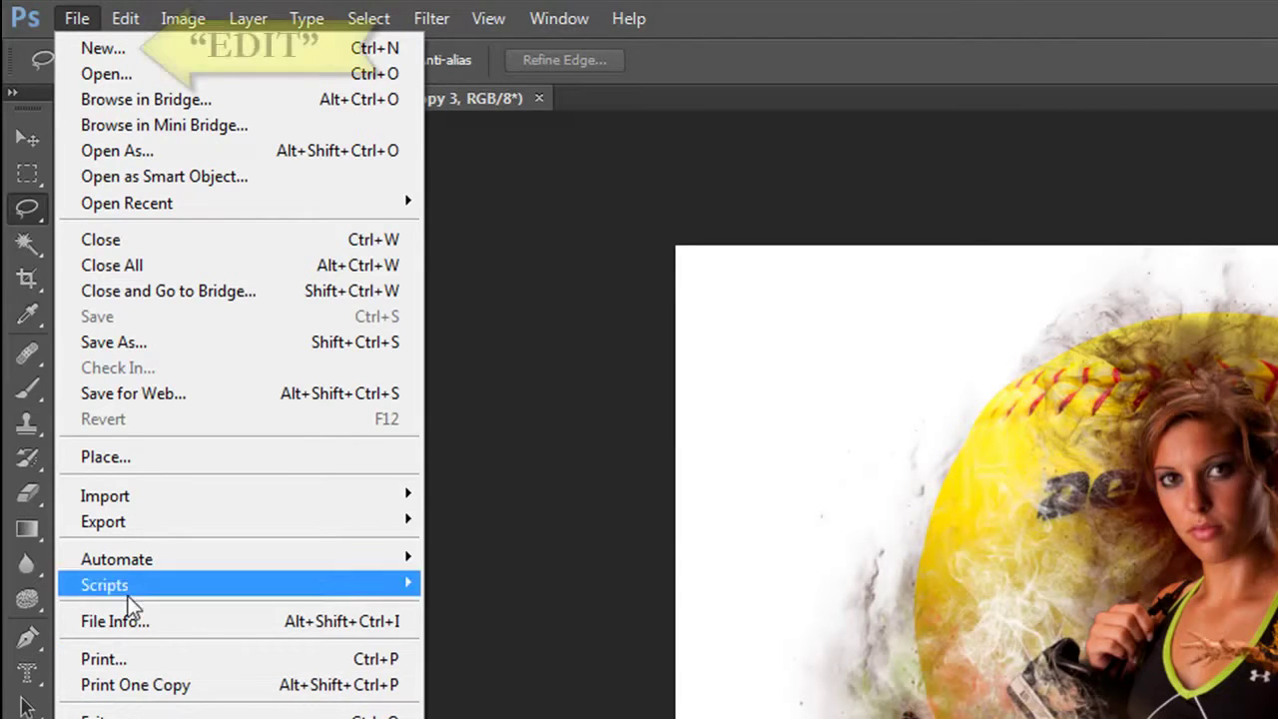
mouse_move(121, 29)
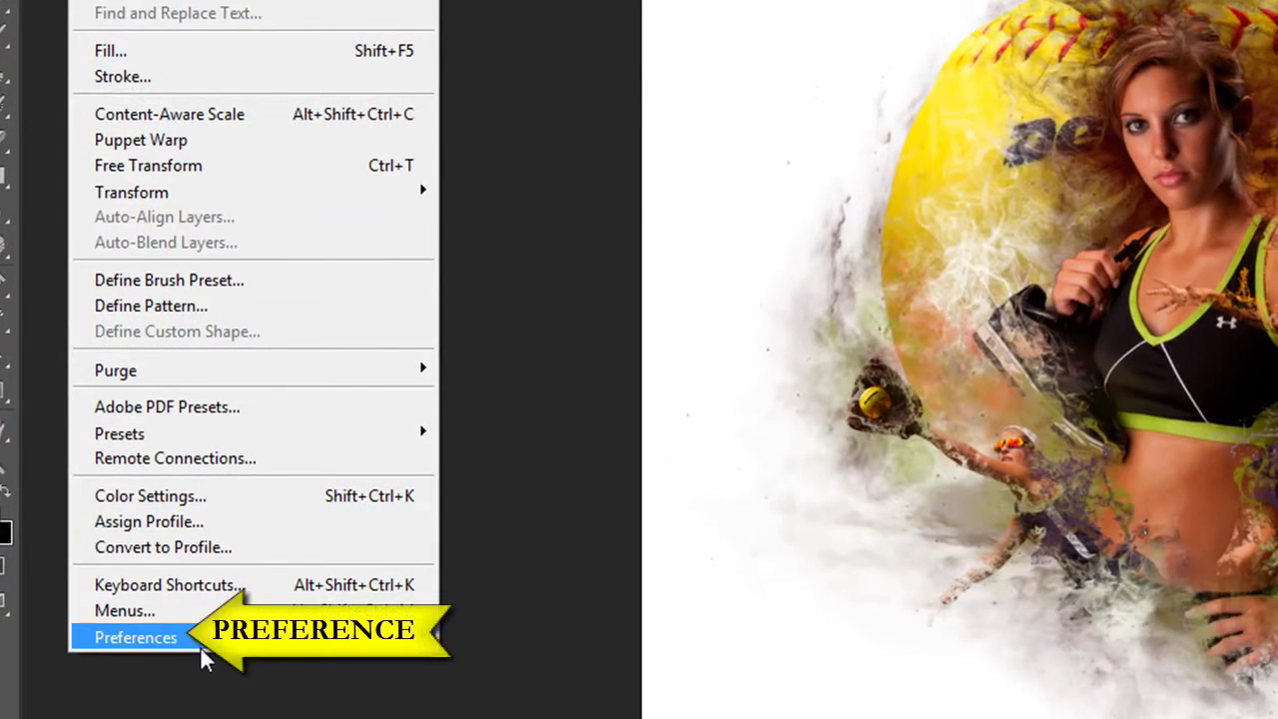
mouse_move(205, 659)
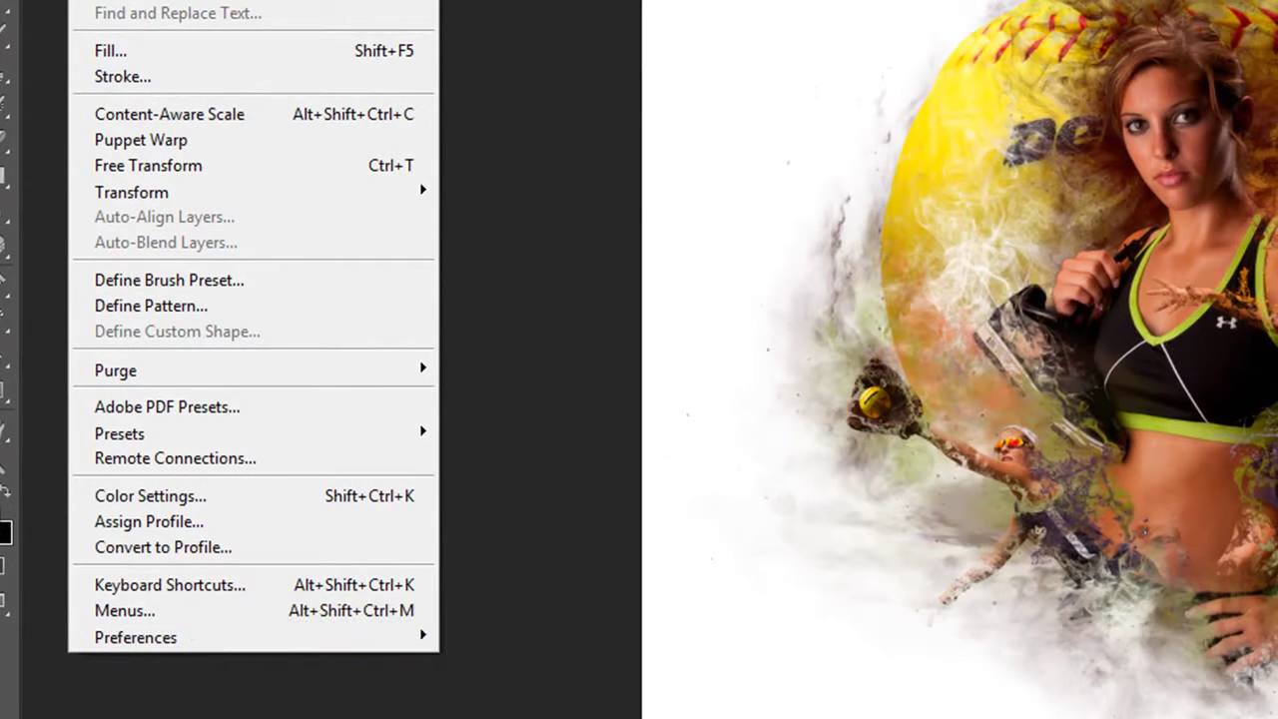
mouse_move(140, 204)
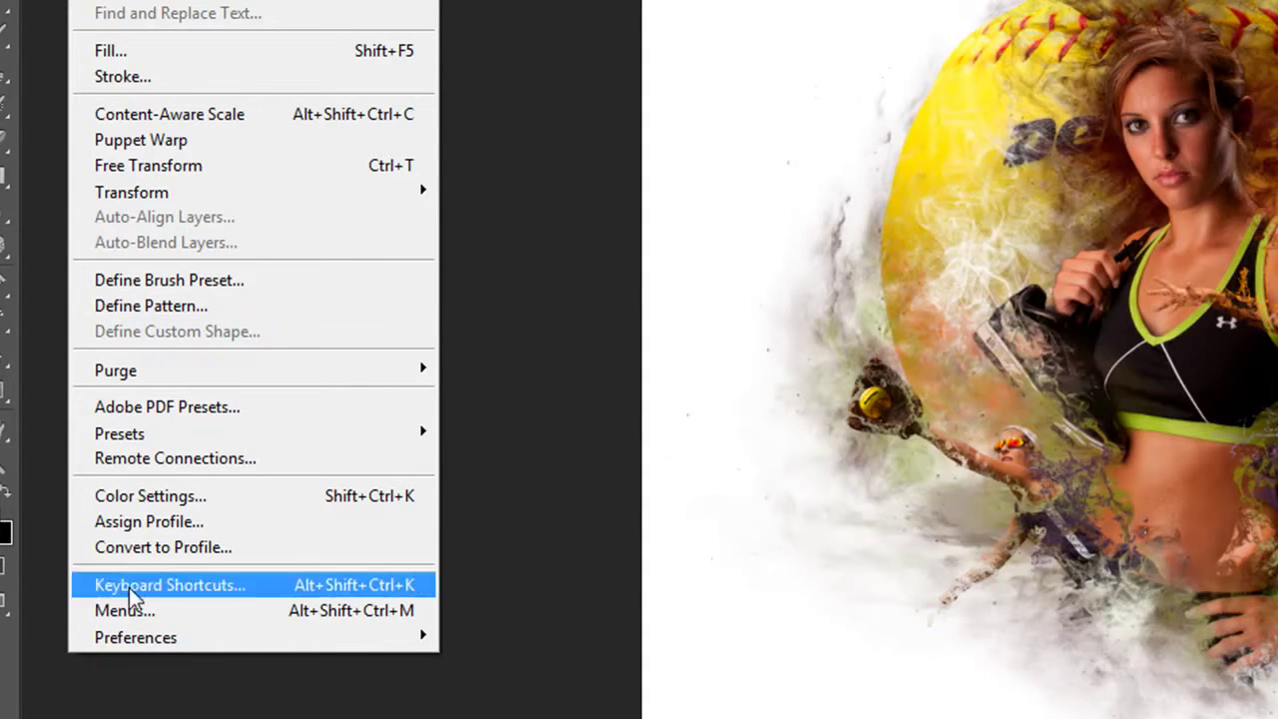
mouse_move(118, 644)
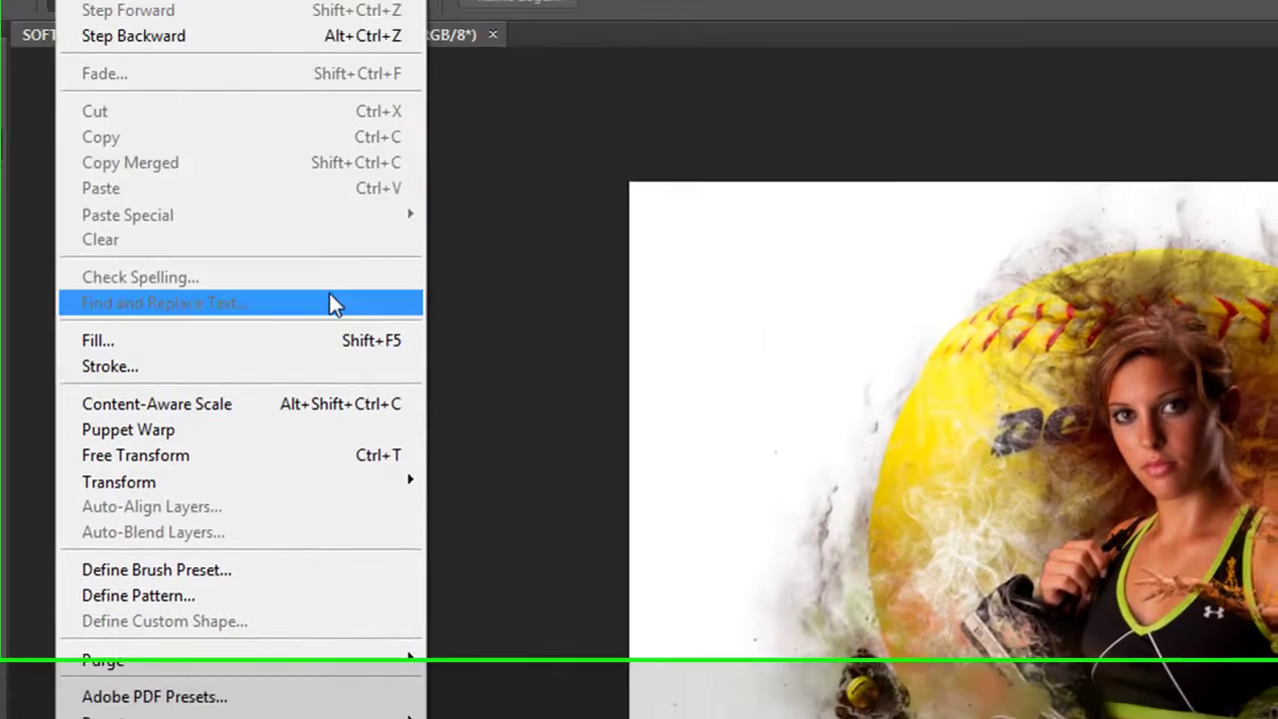
Check the document's pixel dimensions, print size and resolution in the Image Size dialog
mouse_move(137, 19)
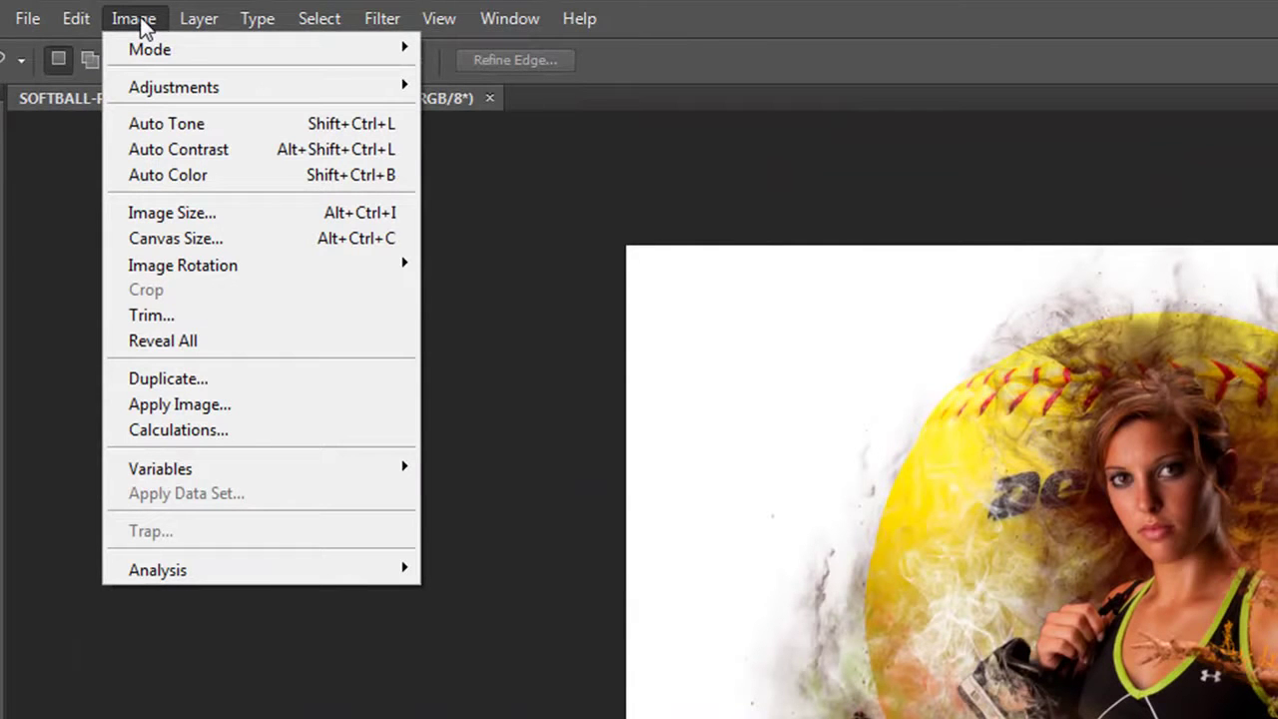
left_click(150, 214)
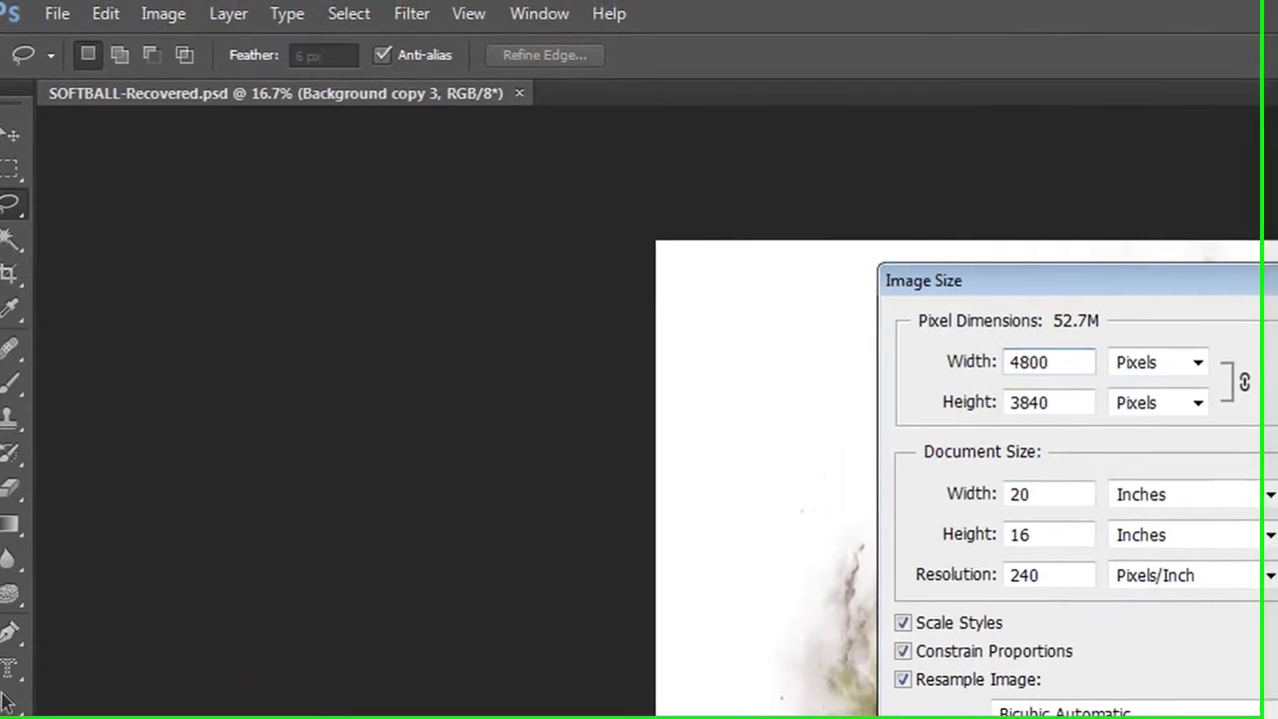
left_click(844, 232)
left_click(192, 18)
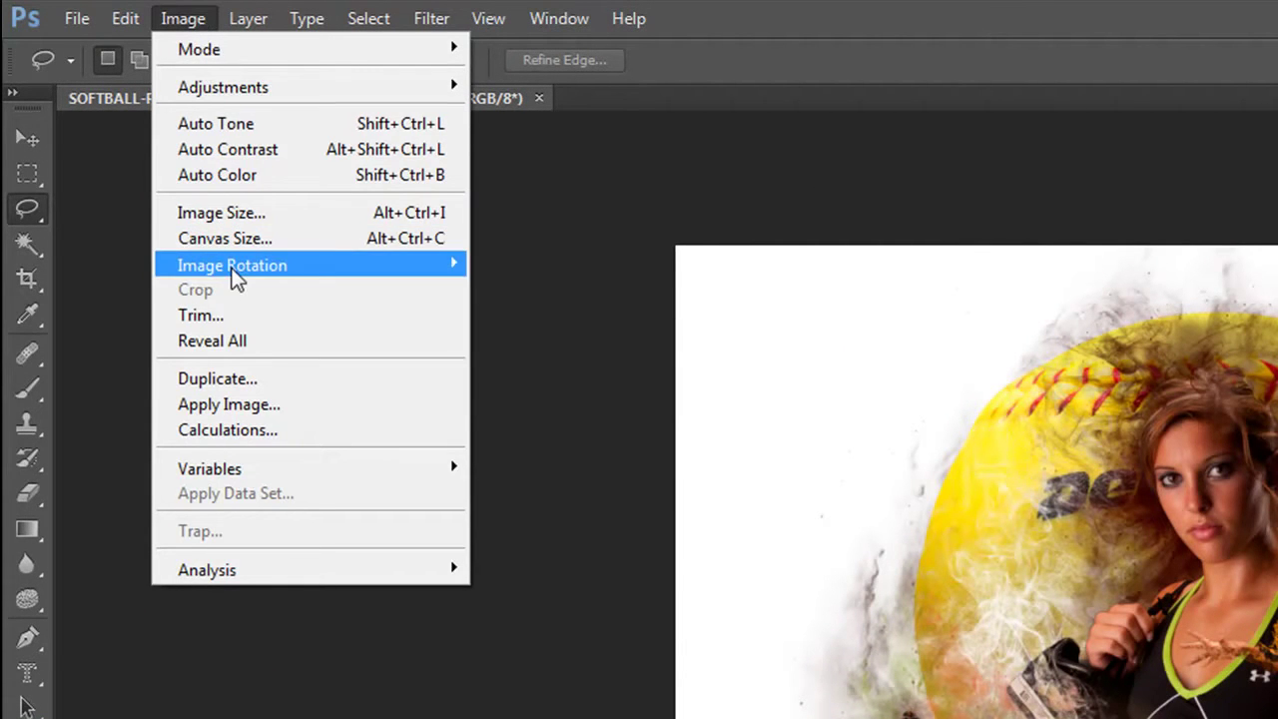
mouse_move(231, 271)
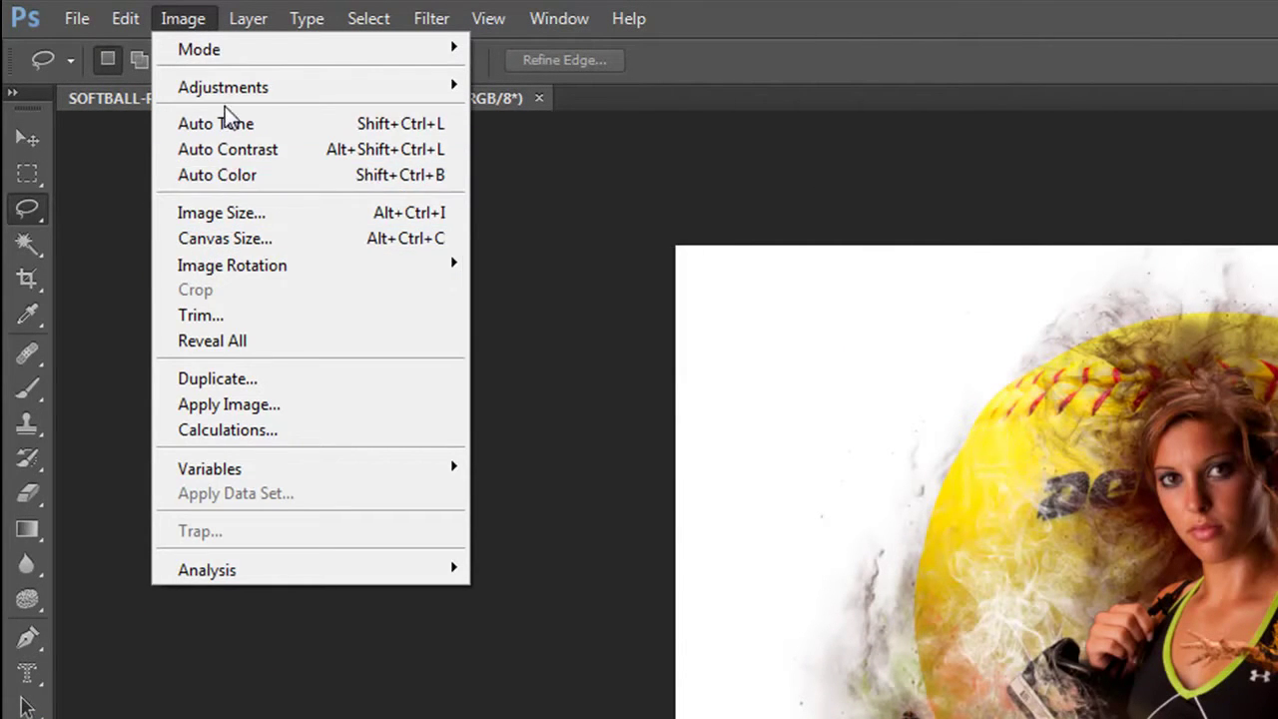
mouse_move(232, 90)
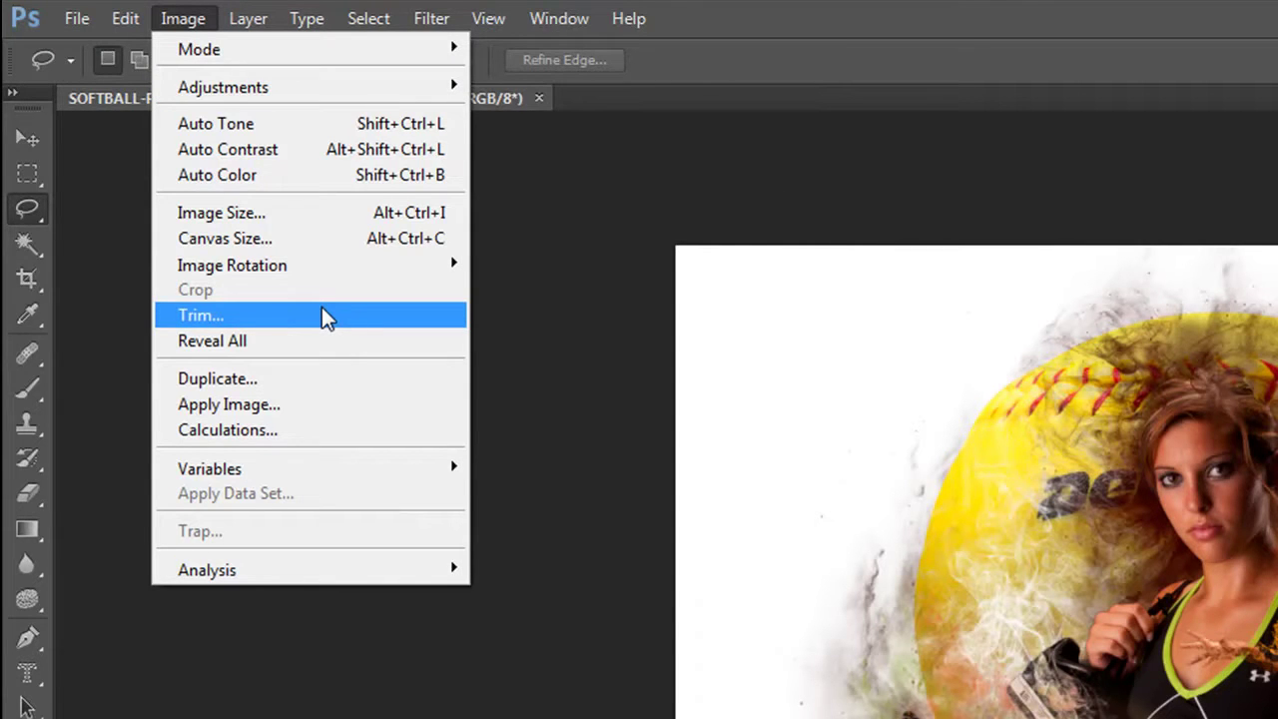
mouse_move(238, 22)
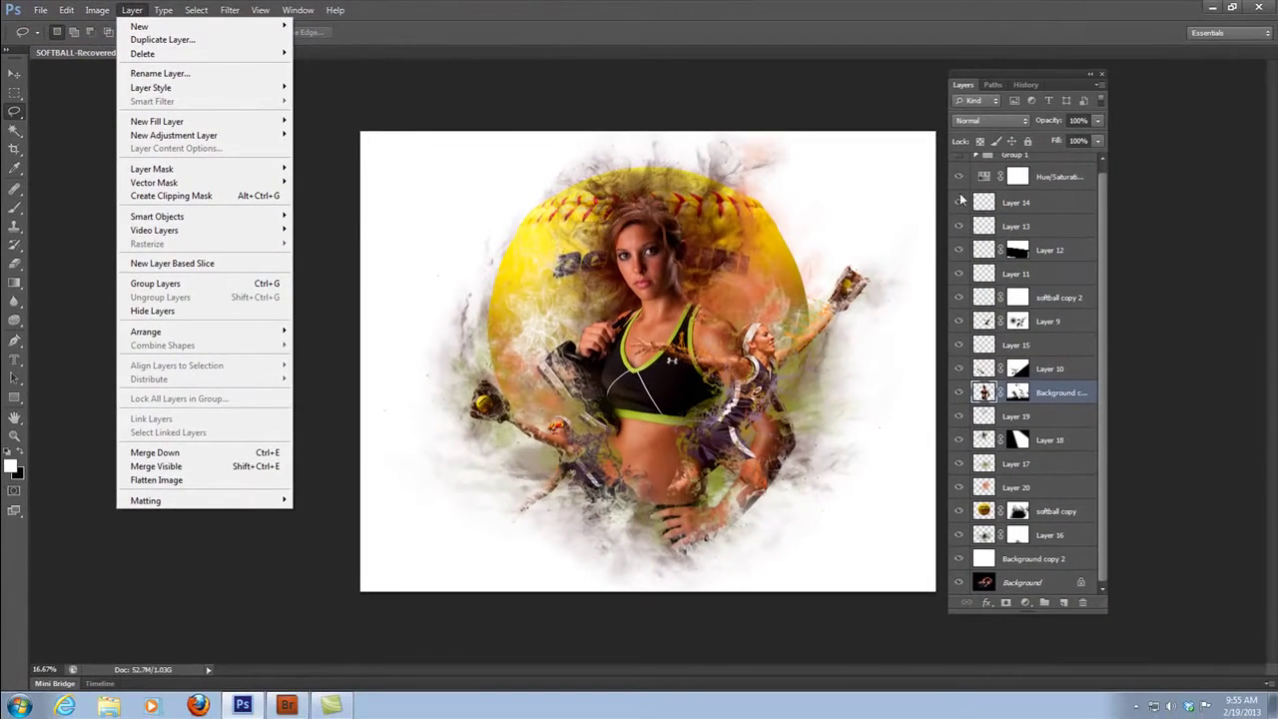
left_click(904, 110)
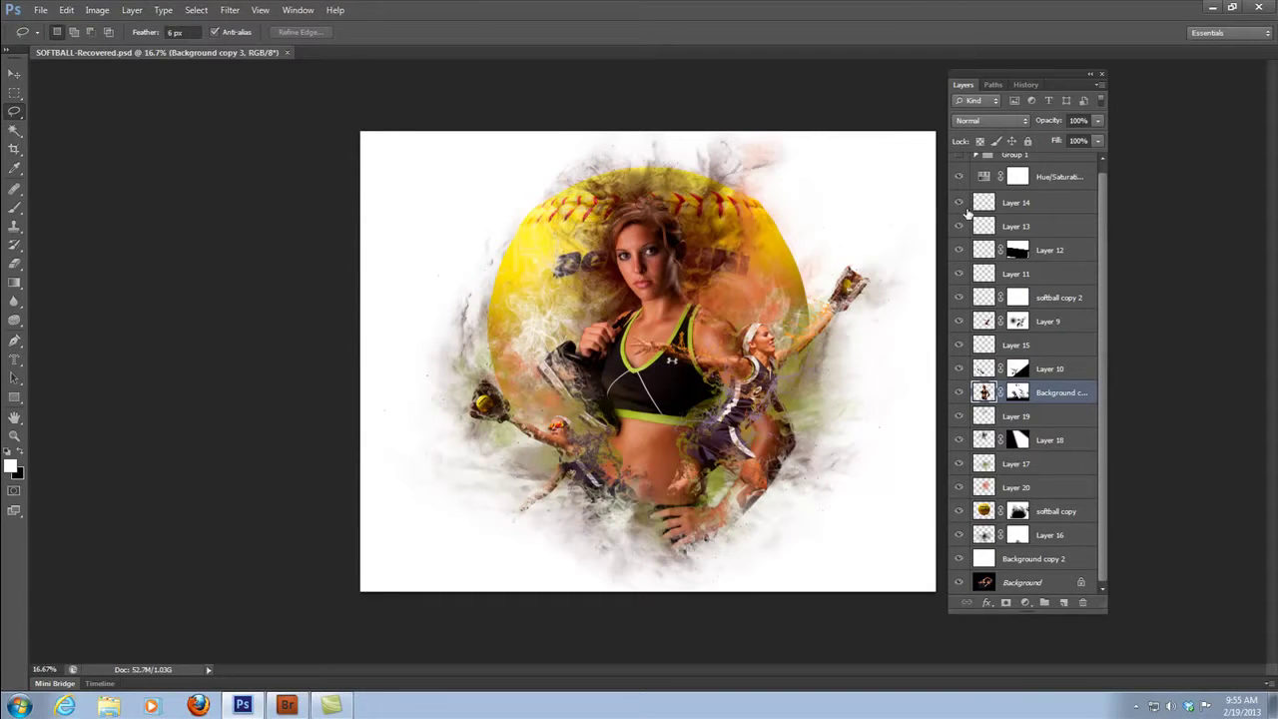
Hide every layer from Layer 14 down to Layer 16 except softball copy
left_click_drag(961, 236, 961, 409)
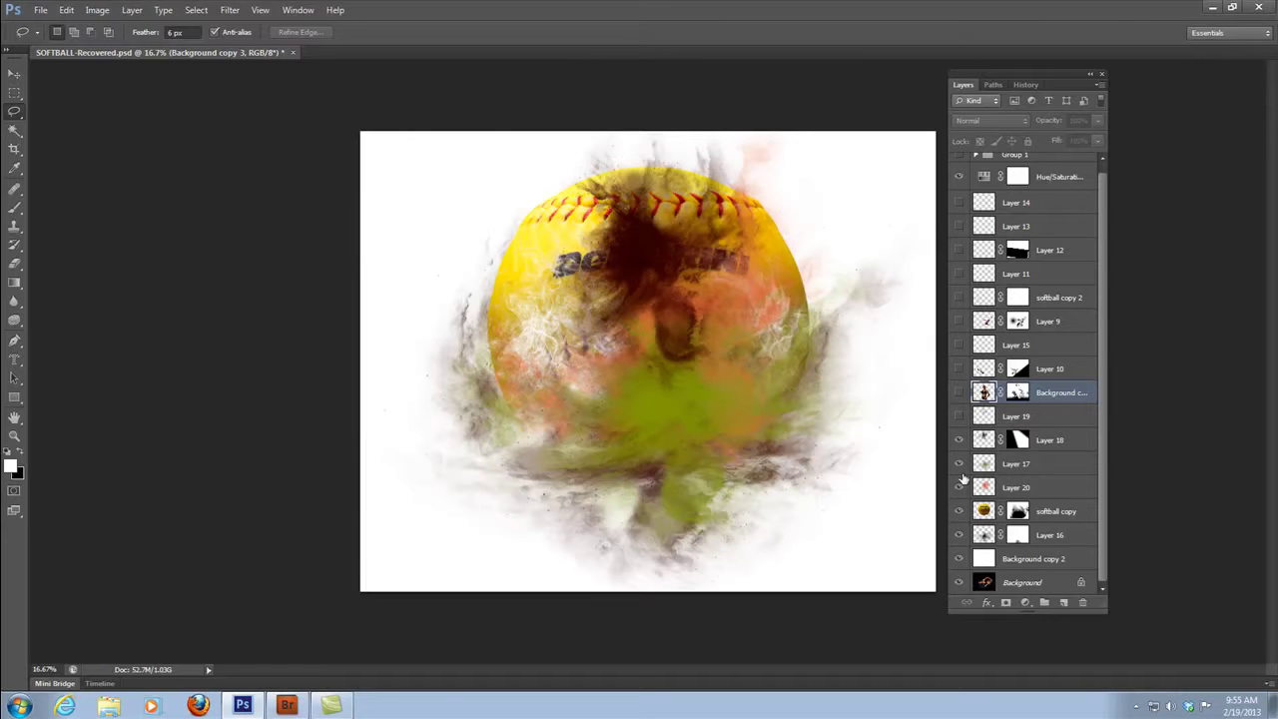
left_click_drag(960, 442, 960, 489)
left_click(960, 488)
left_click(960, 536)
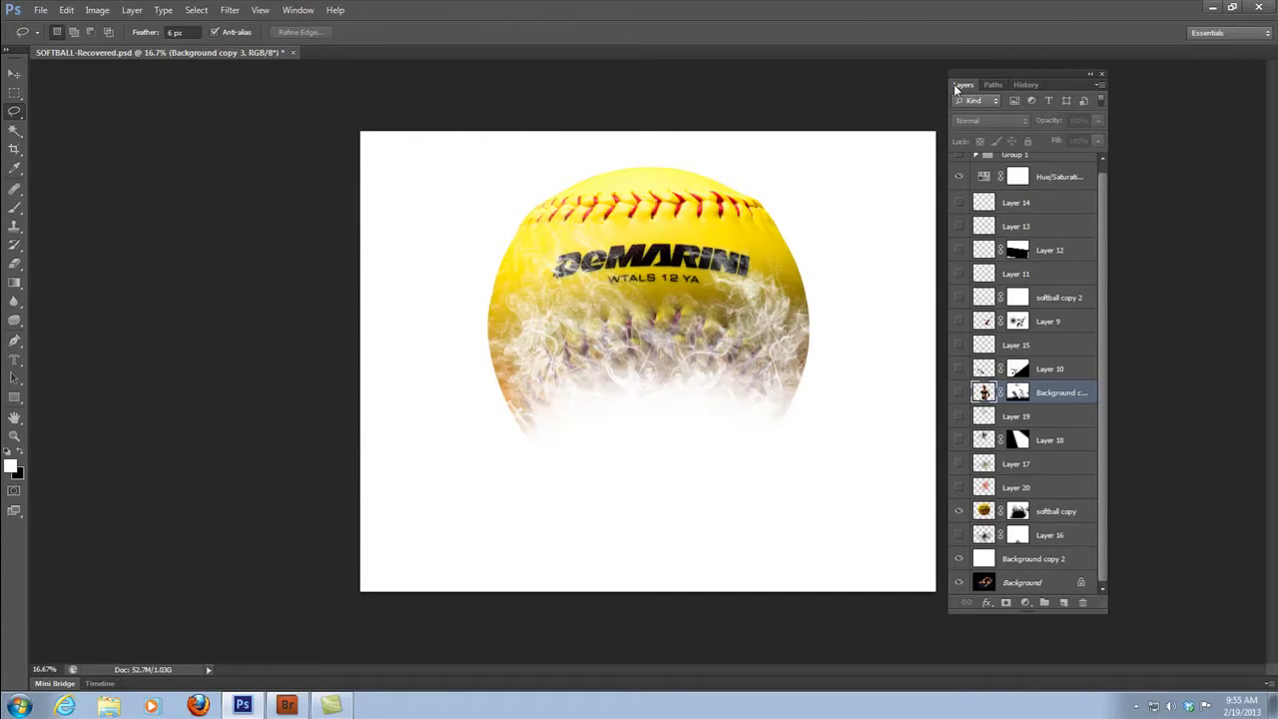
Show Layer 16, Layer 20, Layer 17, Layer 18, Layer 19 and the main woman's layer again
left_click(959, 536)
left_click(959, 489)
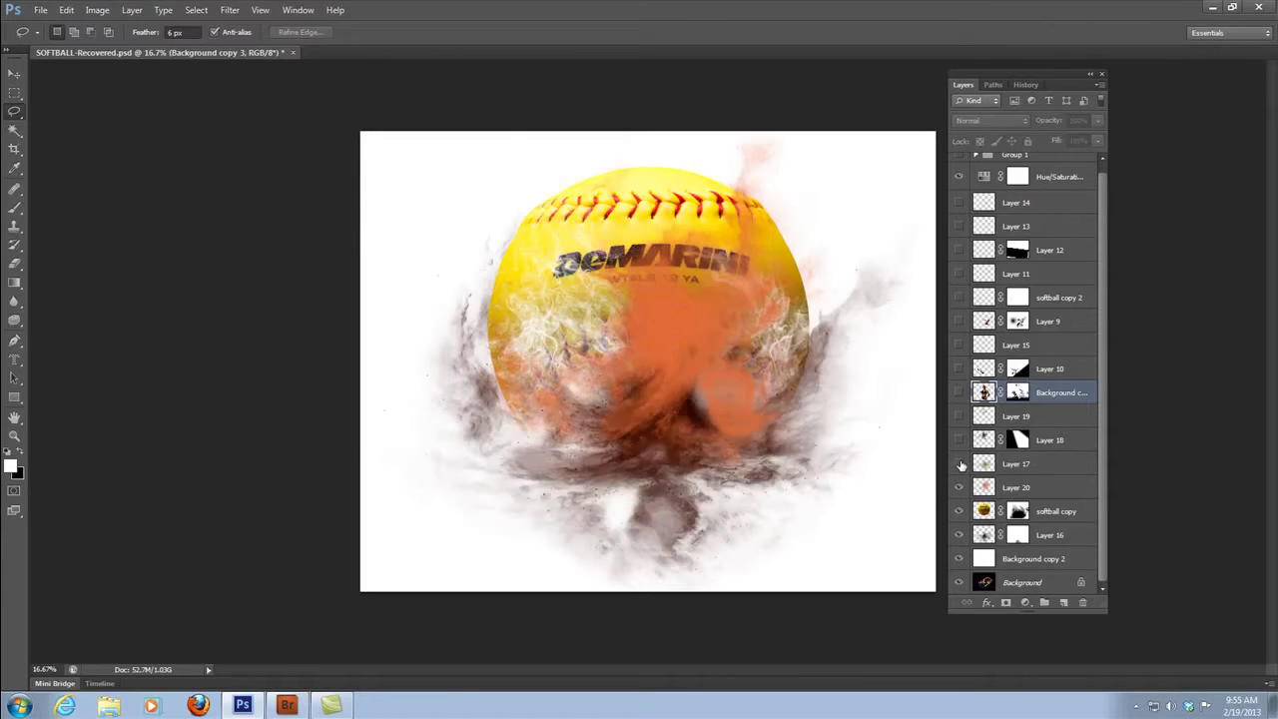
left_click(959, 465)
left_click(959, 440)
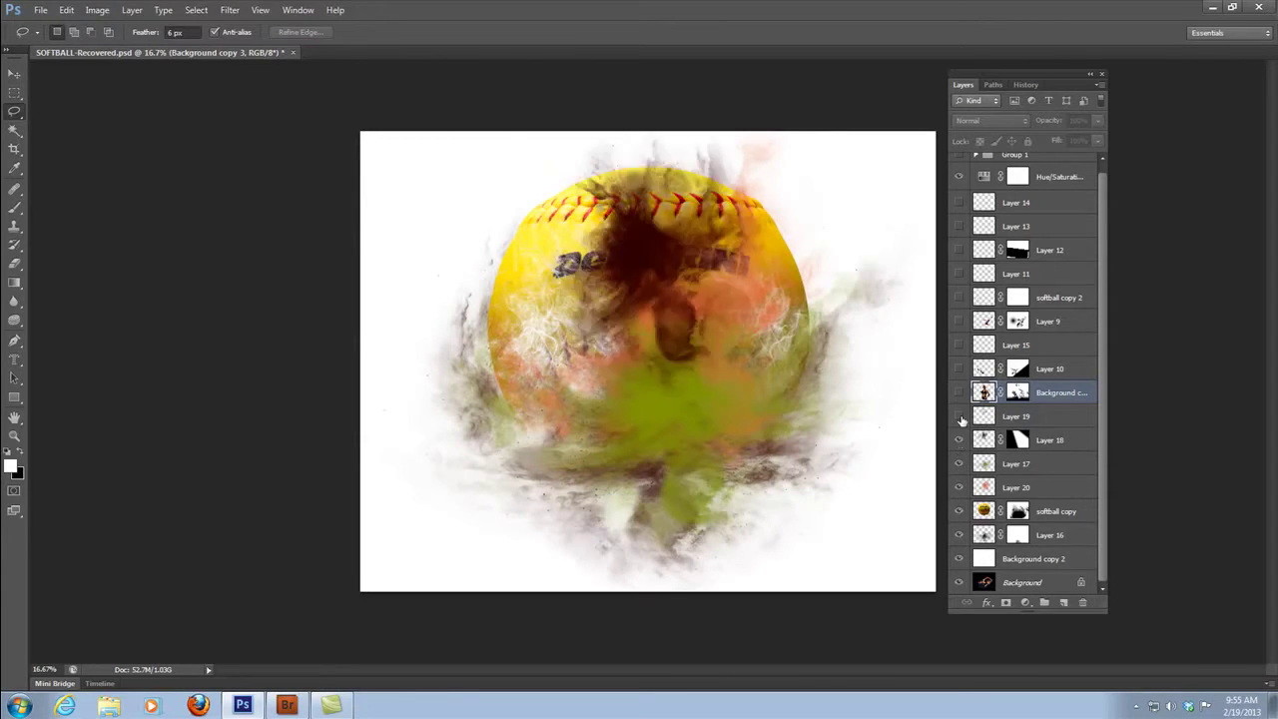
left_click(959, 416)
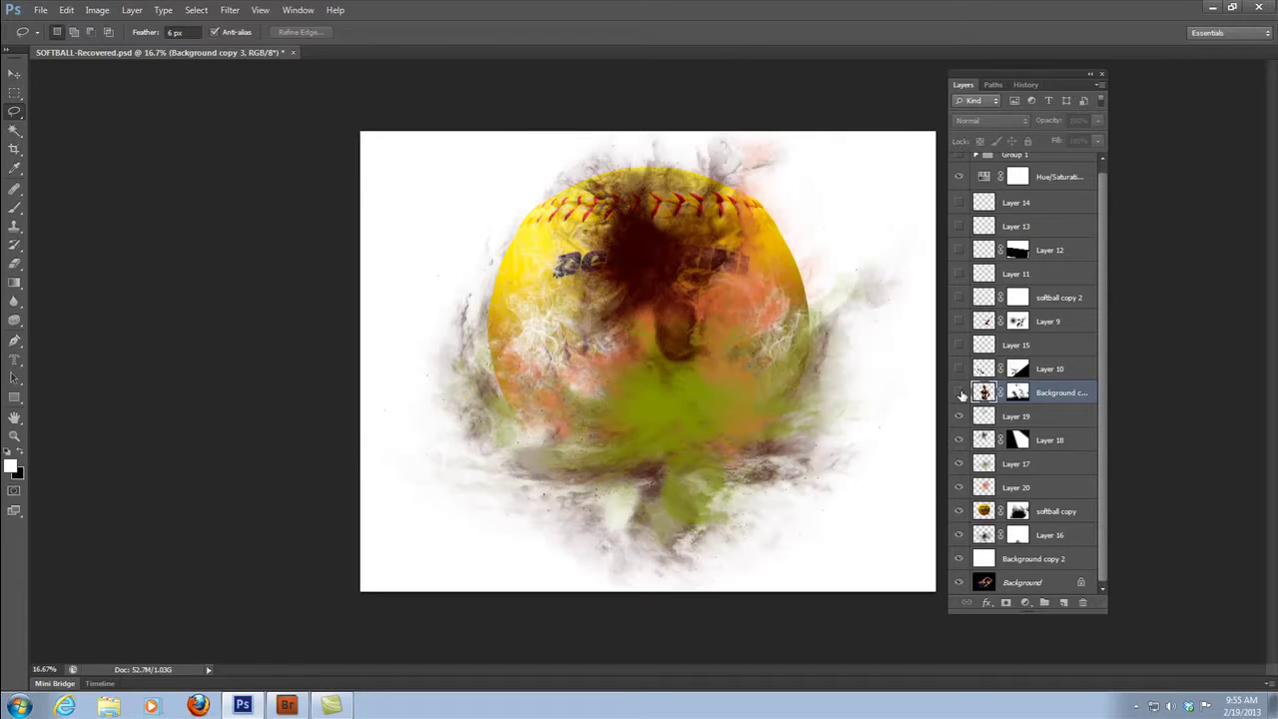
left_click(959, 393)
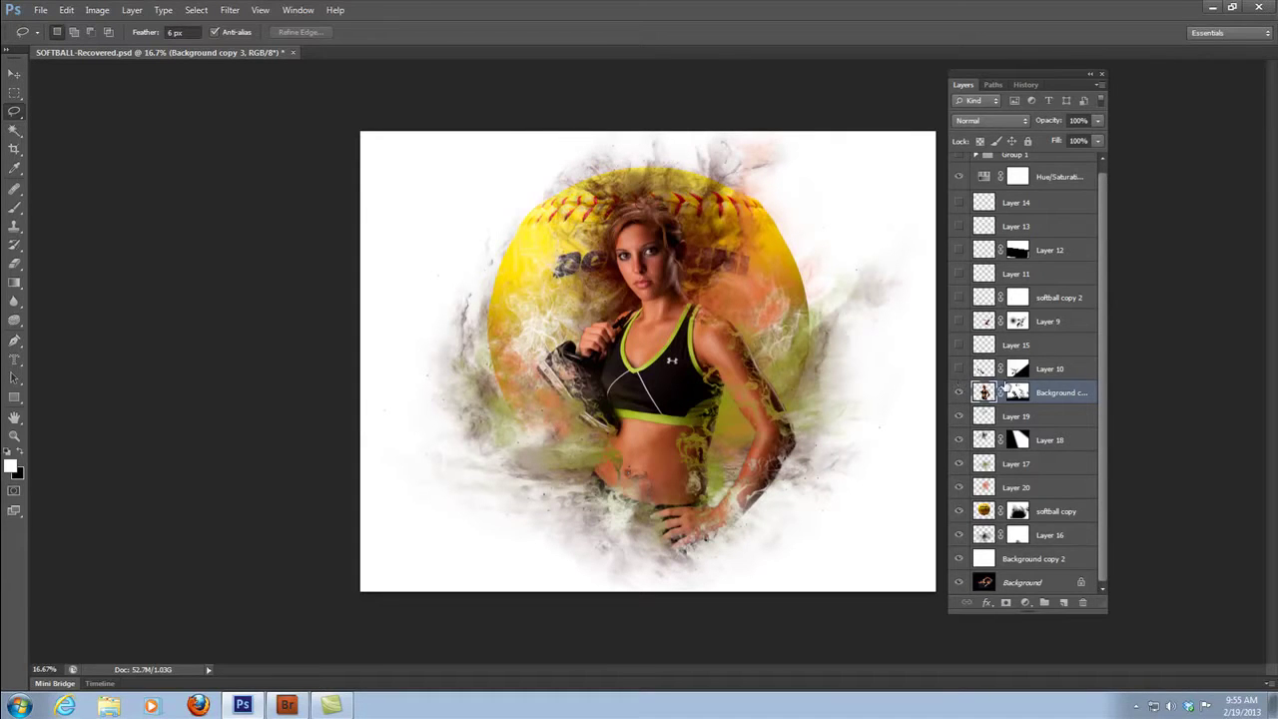
Show the remaining hidden layers again, from Layer 10 up through softball copy 2 to Layer 14
left_click(960, 367)
left_click(960, 346)
left_click(960, 322)
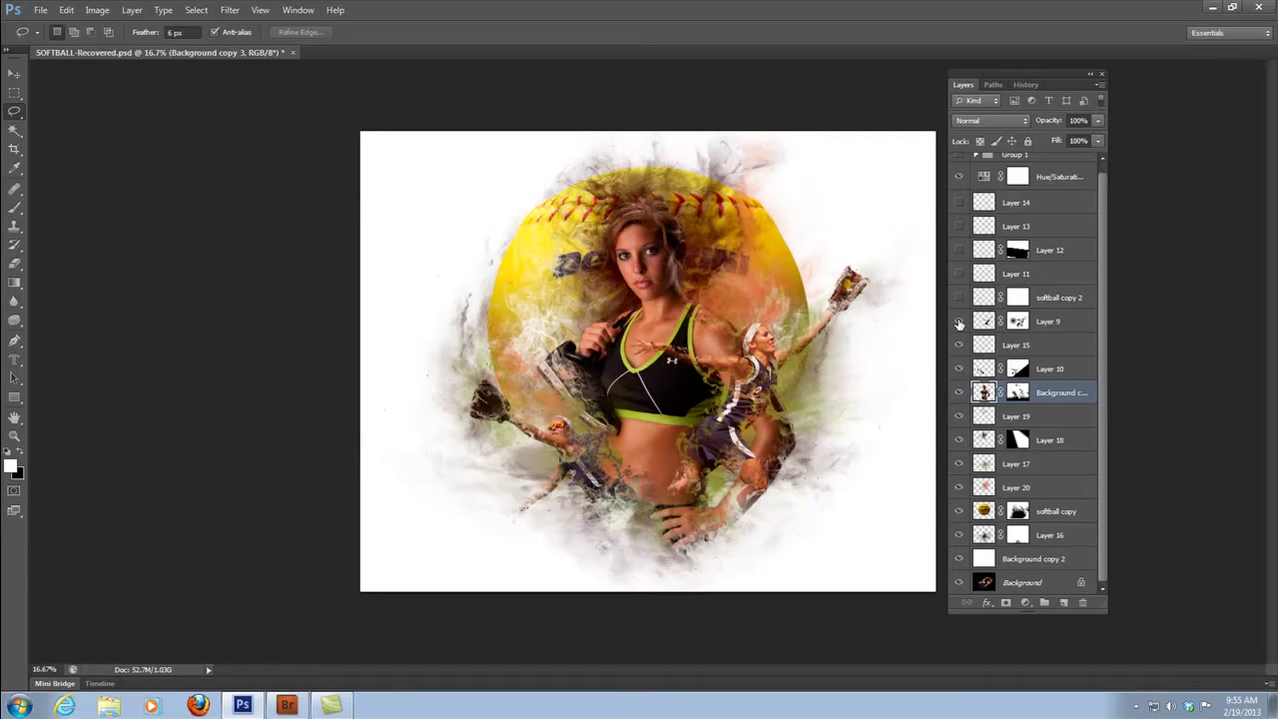
left_click(959, 298)
left_click(959, 274)
left_click(959, 226)
left_click(959, 203)
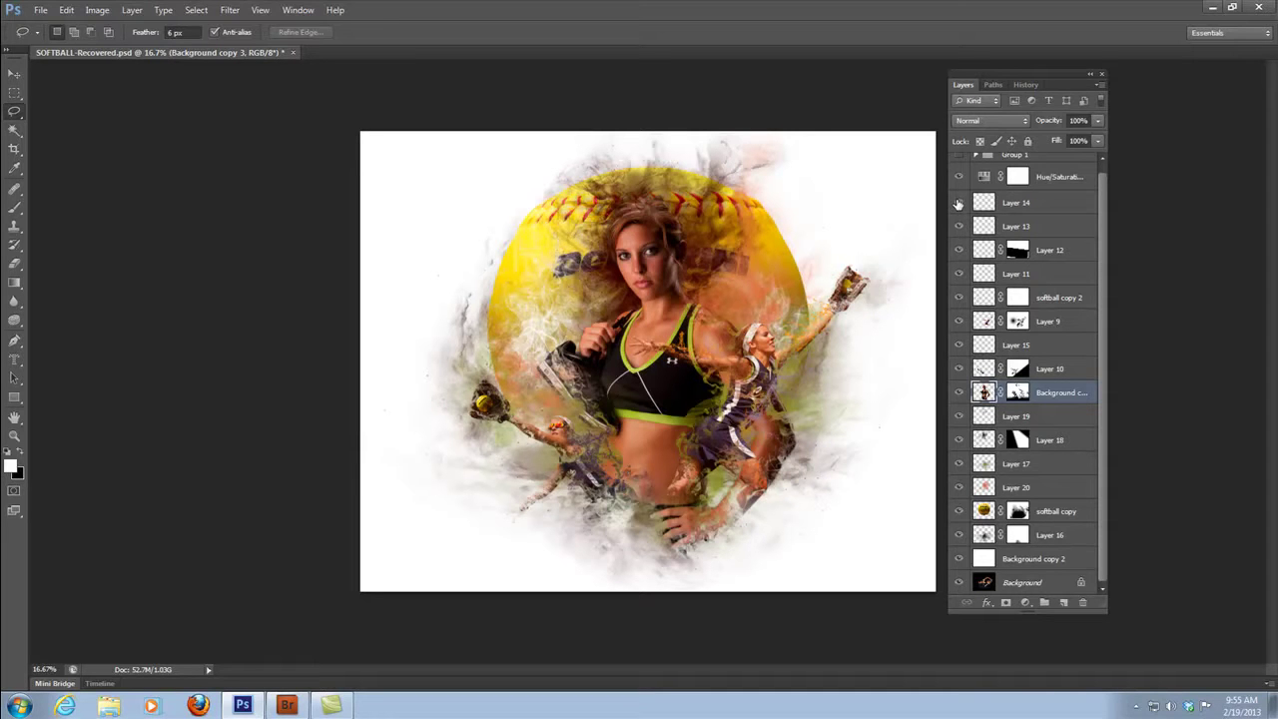
left_click(133, 12)
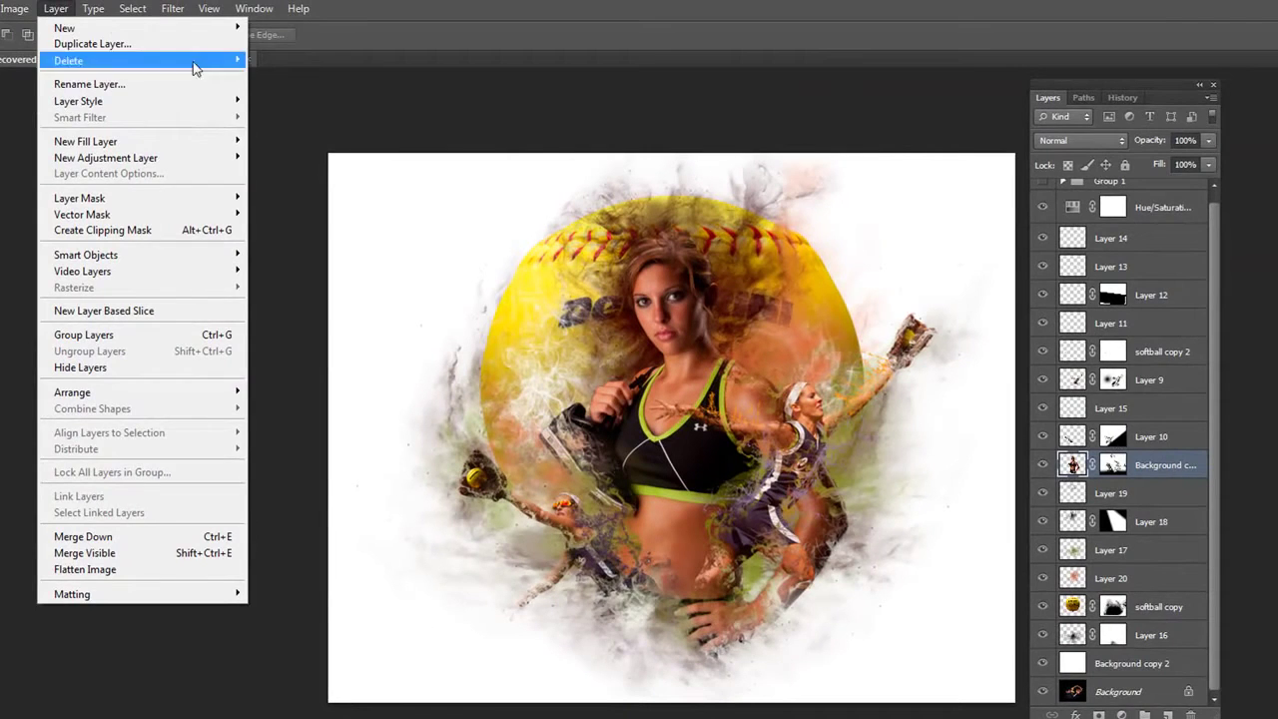
mouse_move(93, 8)
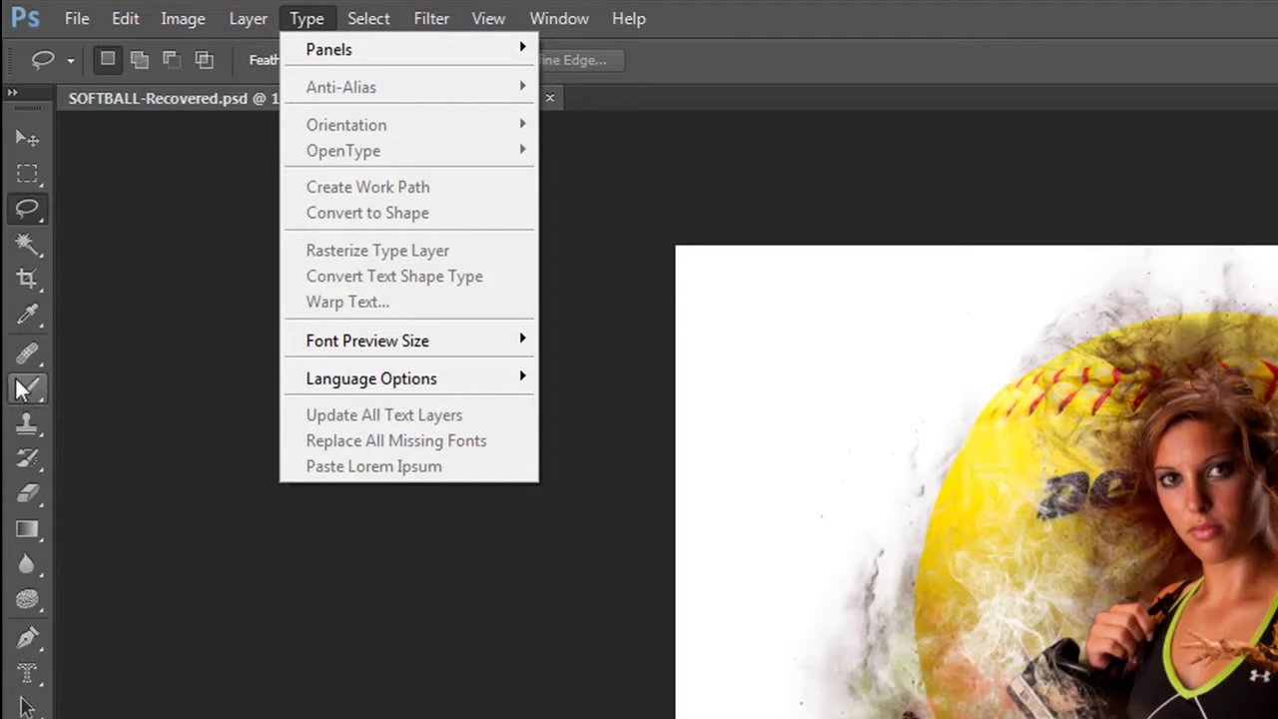
left_click(168, 544)
Draw a closed triangular path with the Pen tool over the softball's left side and the adjacent white background
left_click(27, 637)
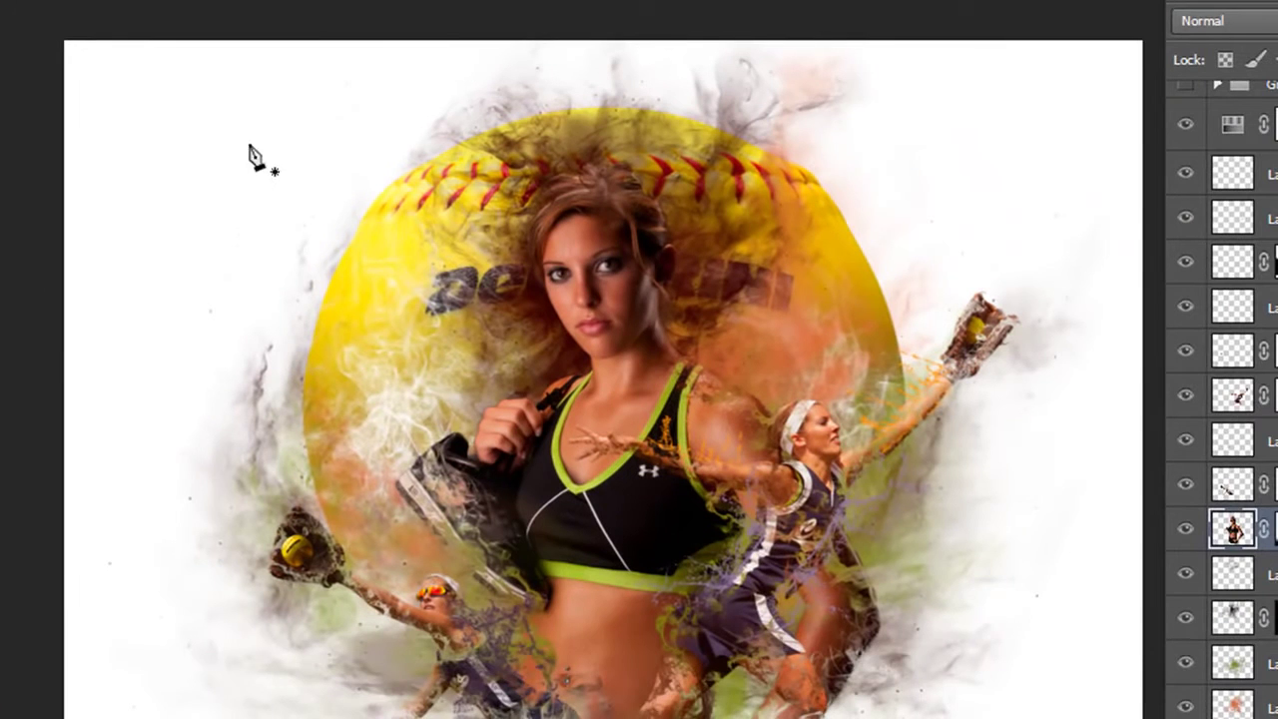
left_click(232, 132)
left_click(457, 356)
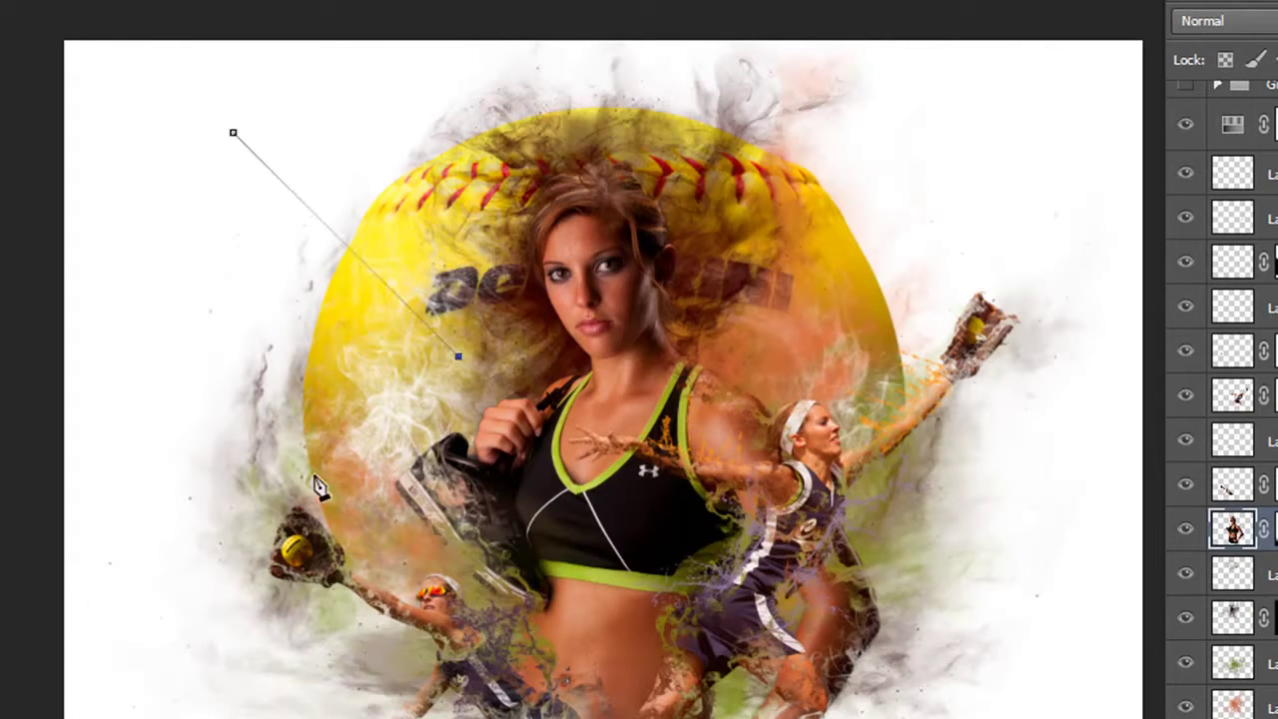
left_click(218, 484)
left_click(234, 133)
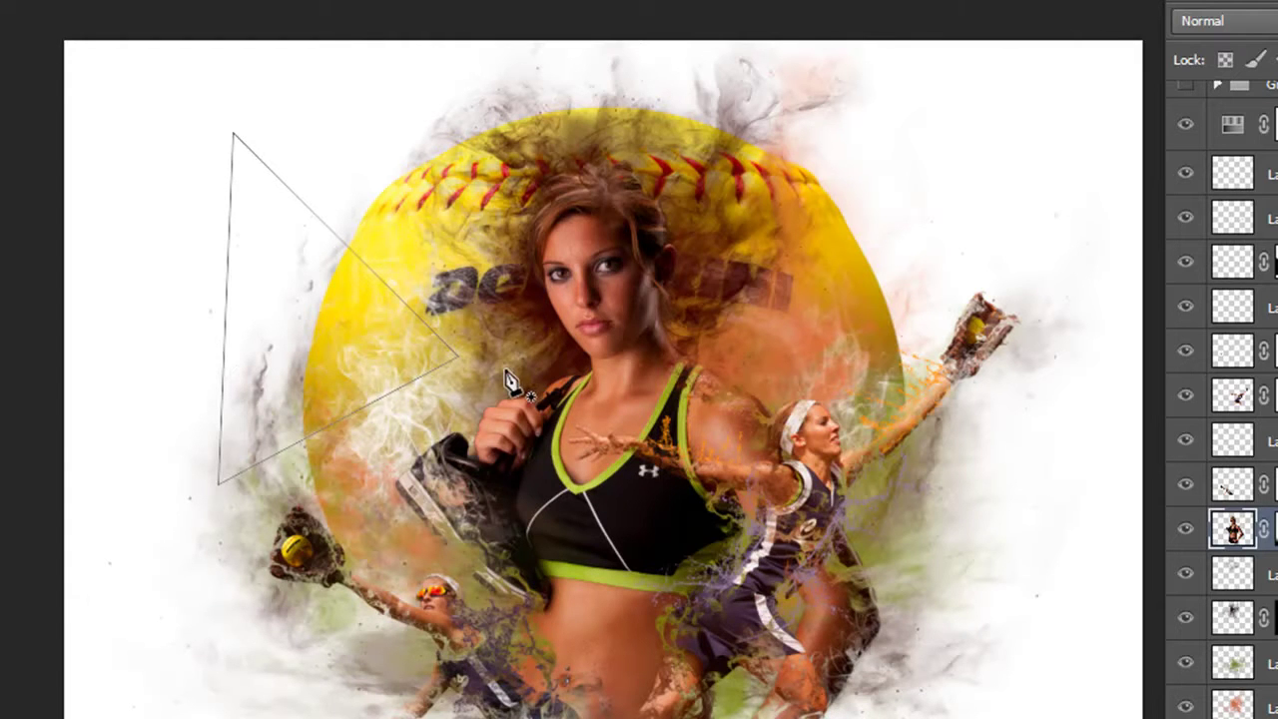
Delete the triangular path
key("a")
key("Delete")
key("Delete")
key("Delete")
Draw a large closed triangular Pen path spanning the artwork, with two corners above the softball and one below its middle
key("p")
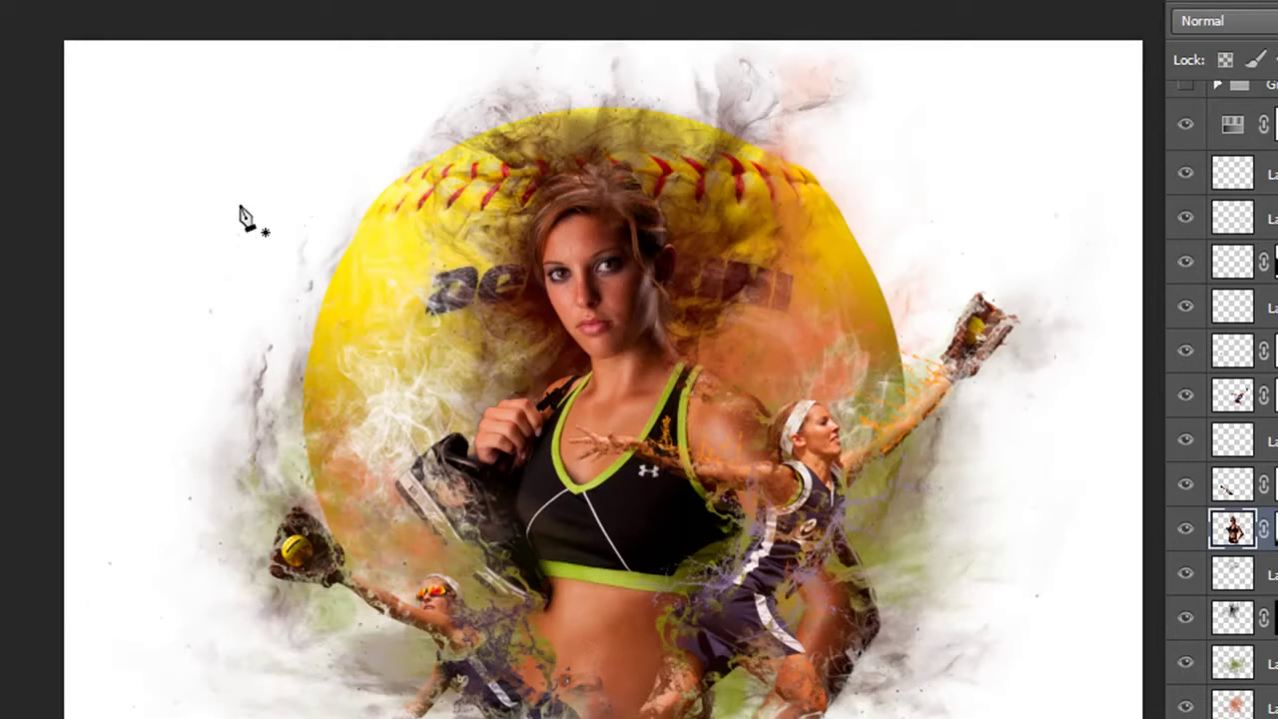
left_click(225, 130)
left_click(1026, 129)
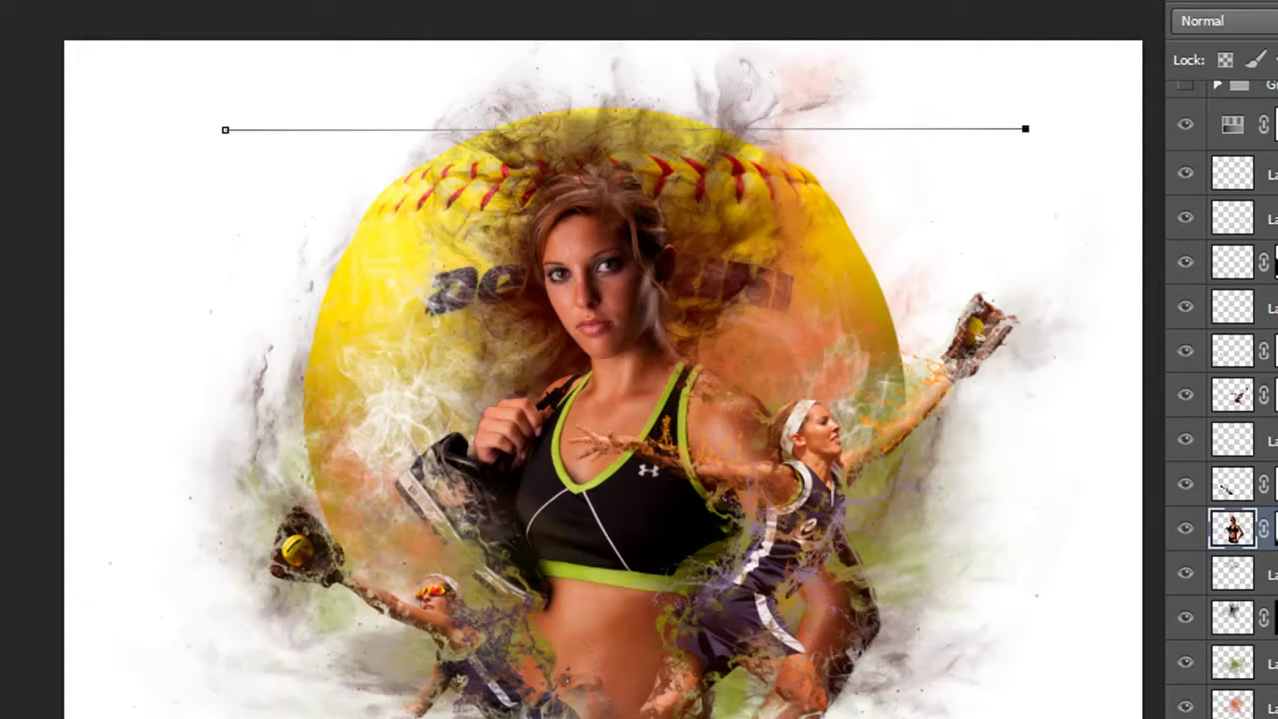
left_click(609, 714)
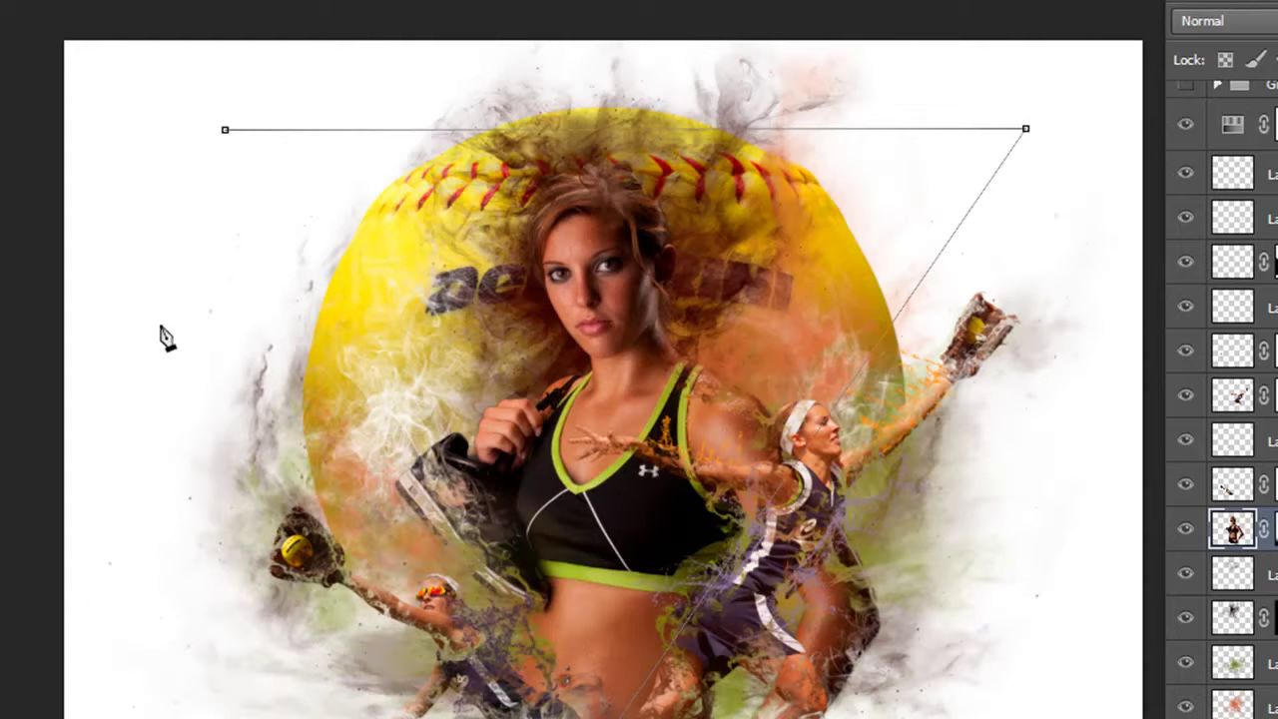
left_click(224, 130)
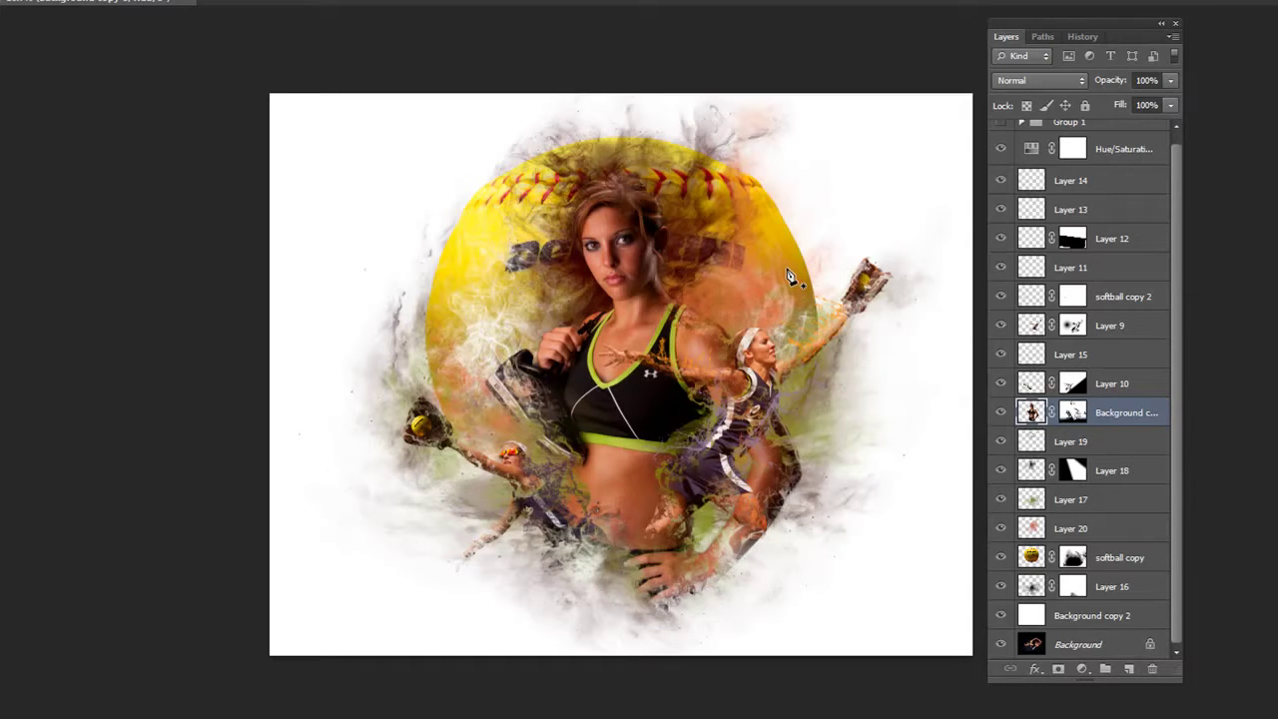
Zoom in closely on the main woman's face
key("z")
left_click(614, 259)
left_click(613, 260)
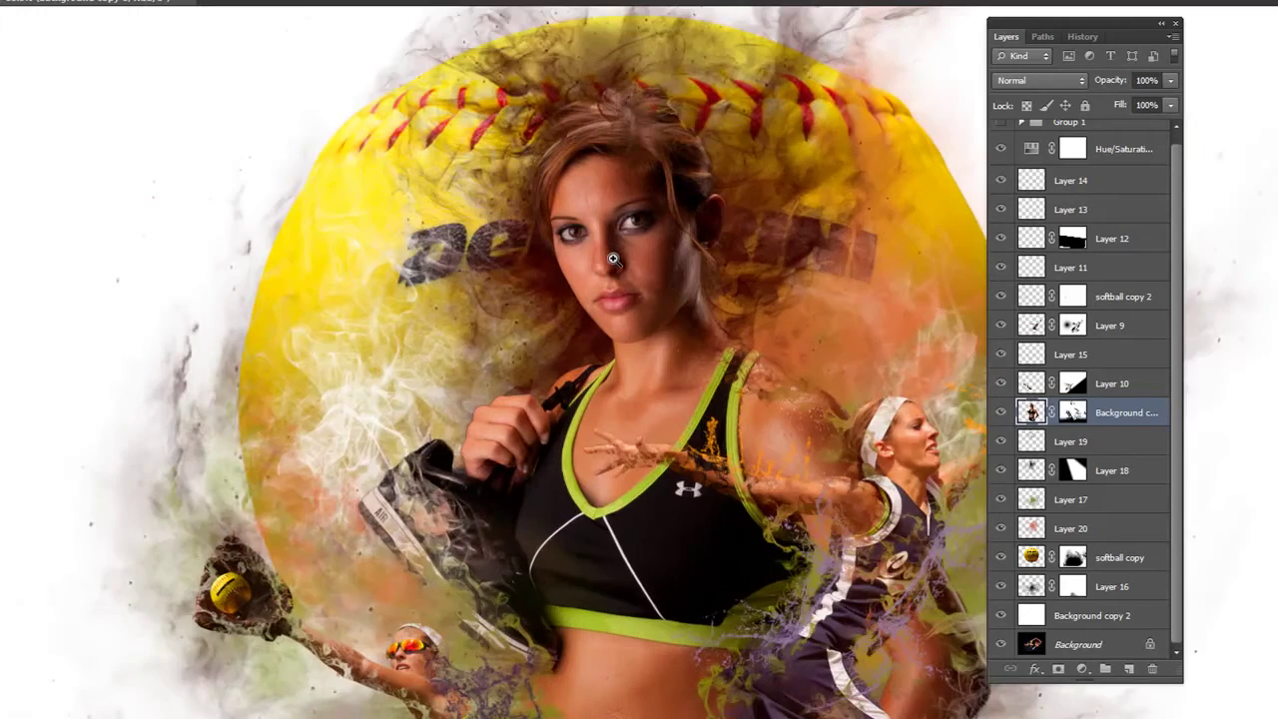
left_click(614, 260)
left_click(615, 260)
left_click_drag(663, 226, 619, 292)
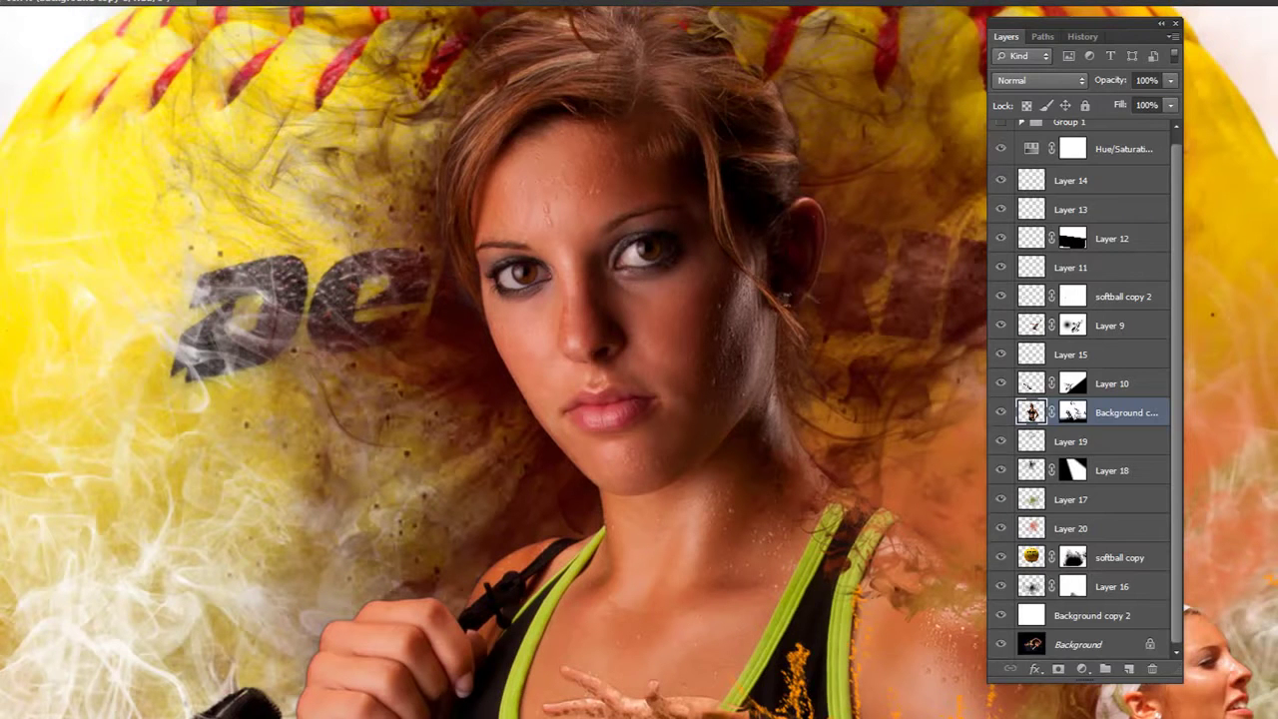
Lasso the area around the woman's eye and eyebrow on the brighter side of her face and examine the selection closely
mouse_move(536, 243)
left_mouse_down()
mouse_move(500, 235)
mouse_move(482, 250)
mouse_move(487, 304)
mouse_move(539, 309)
mouse_move(566, 288)
mouse_move(558, 250)
mouse_move(520, 231)
mouse_move(513, 289)
left_mouse_up()
scroll(513, 289, "up", 1)
left_click(520, 289)
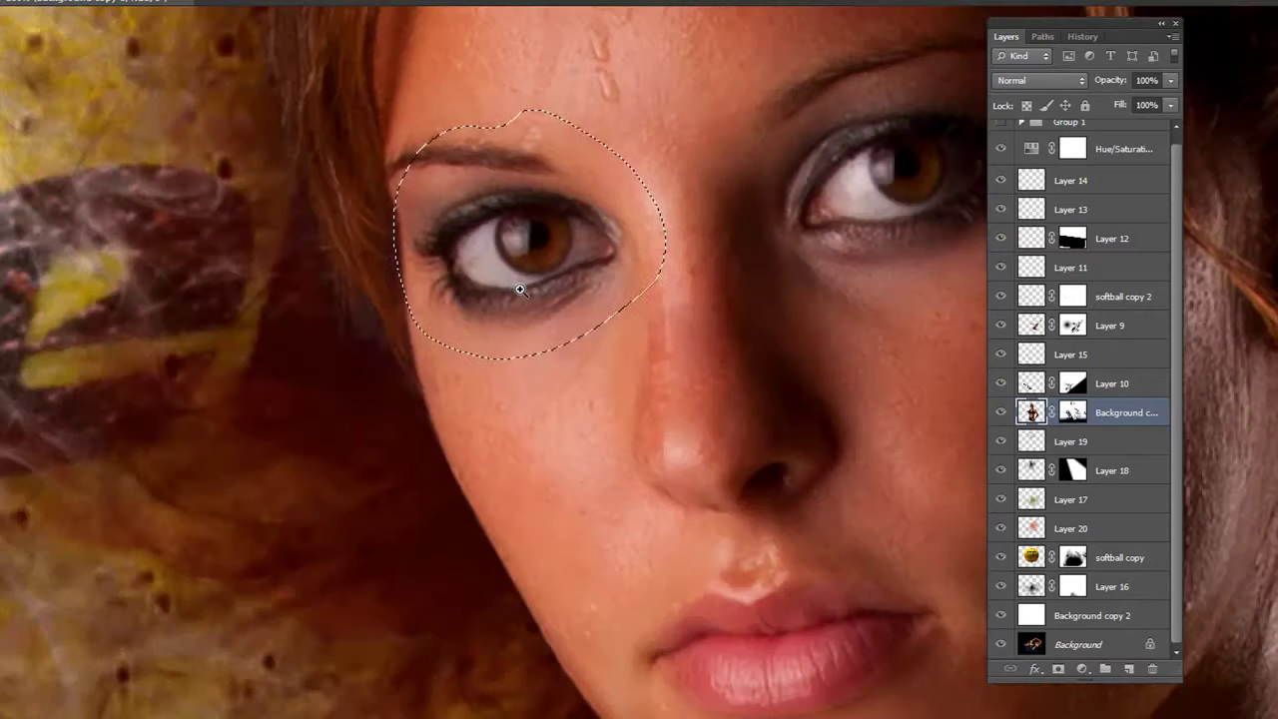
left_click(516, 289)
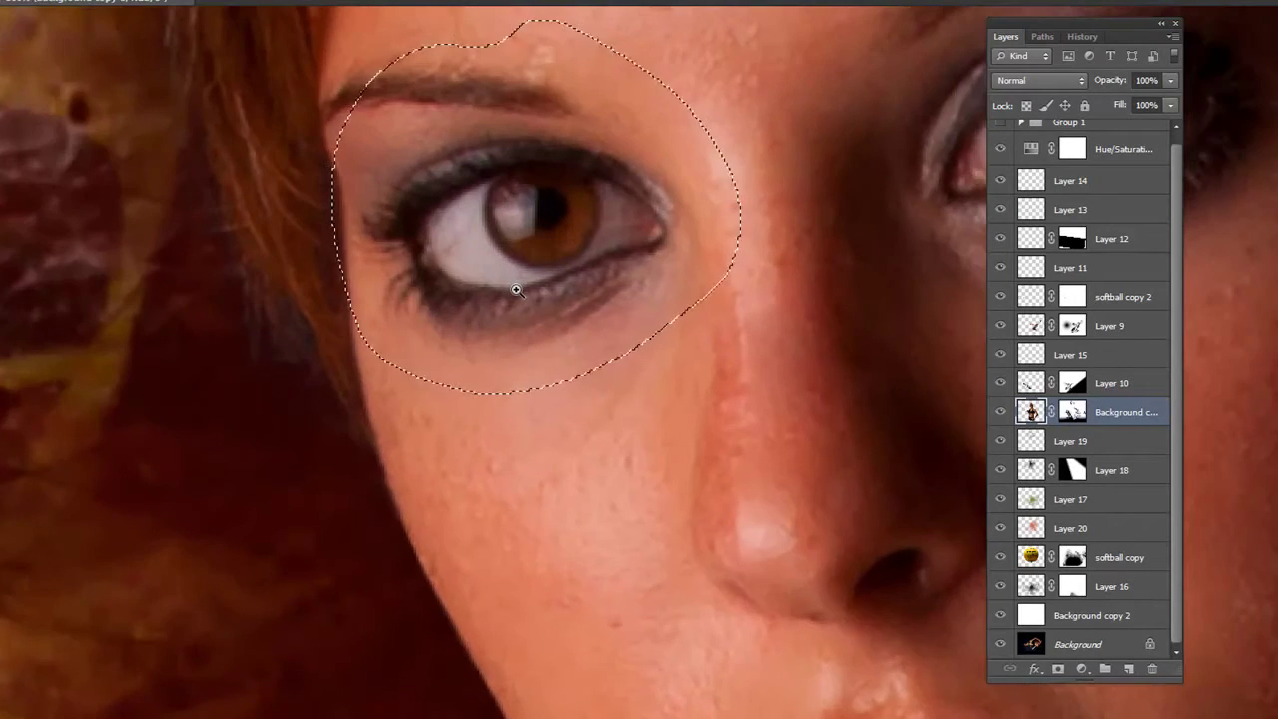
left_click(517, 290)
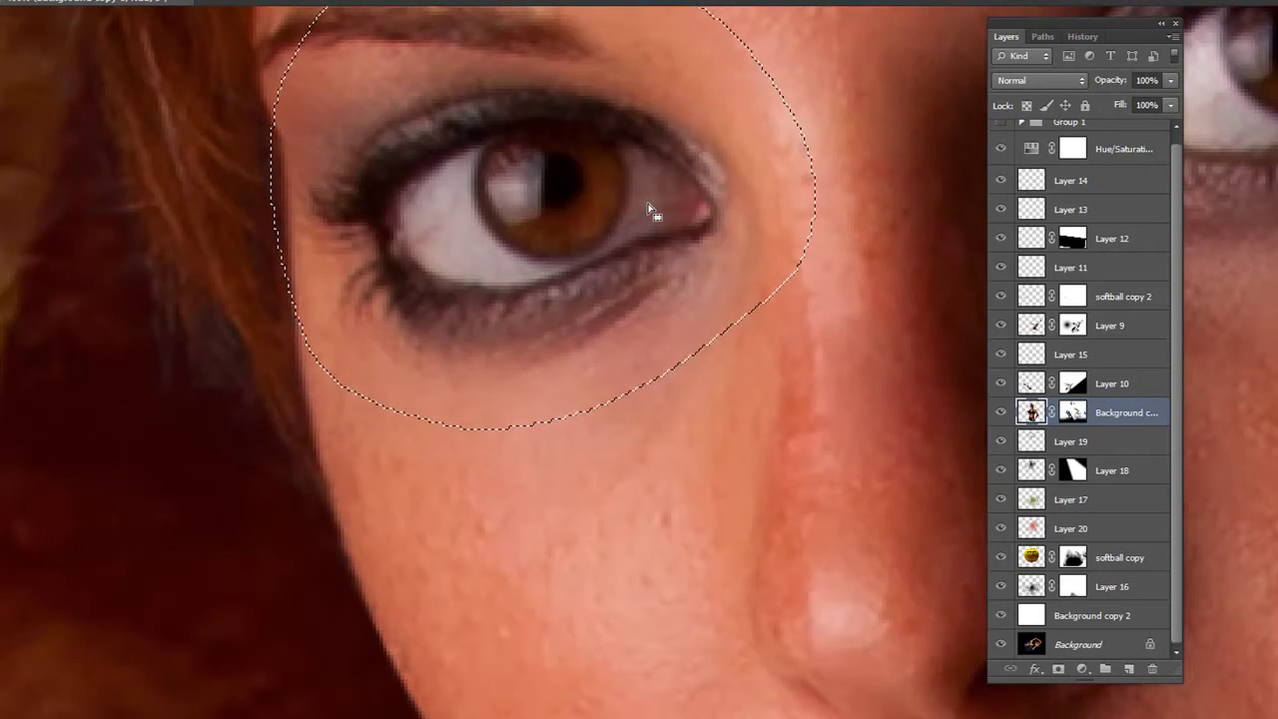
Fit the whole artwork on screen and clear the eye selection
key("ctrl+0")
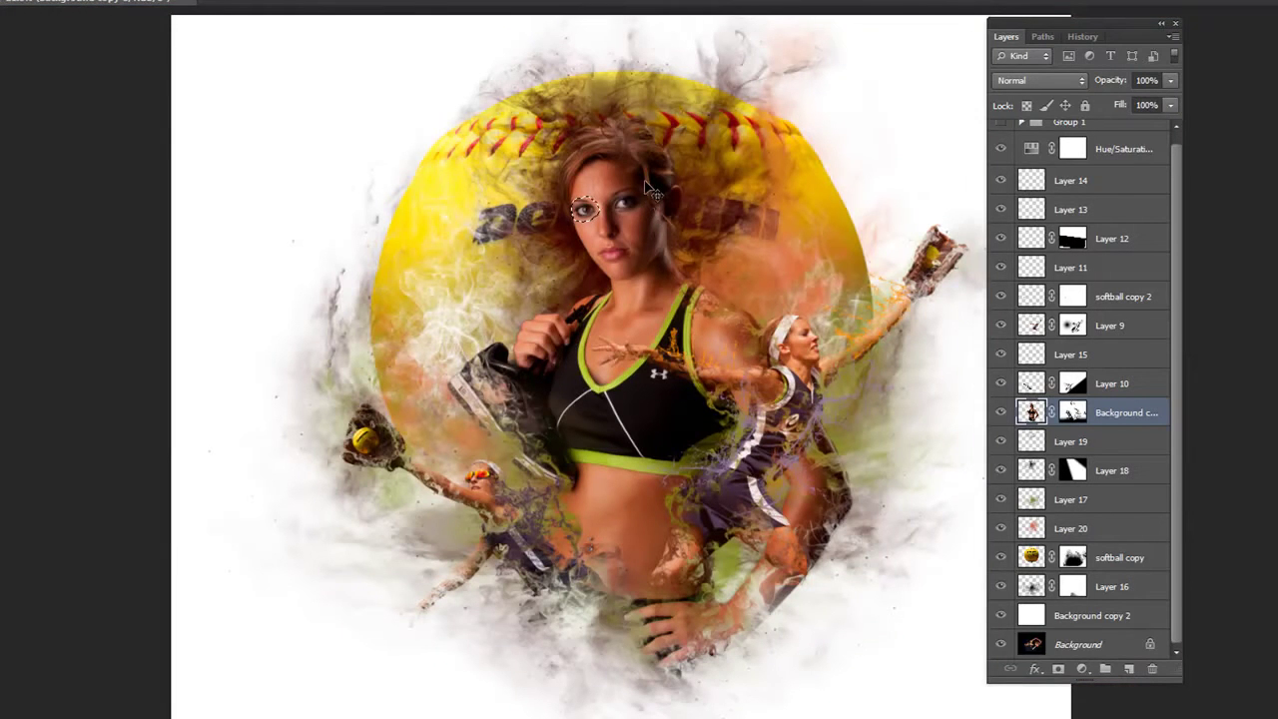
key("ctrl+d")
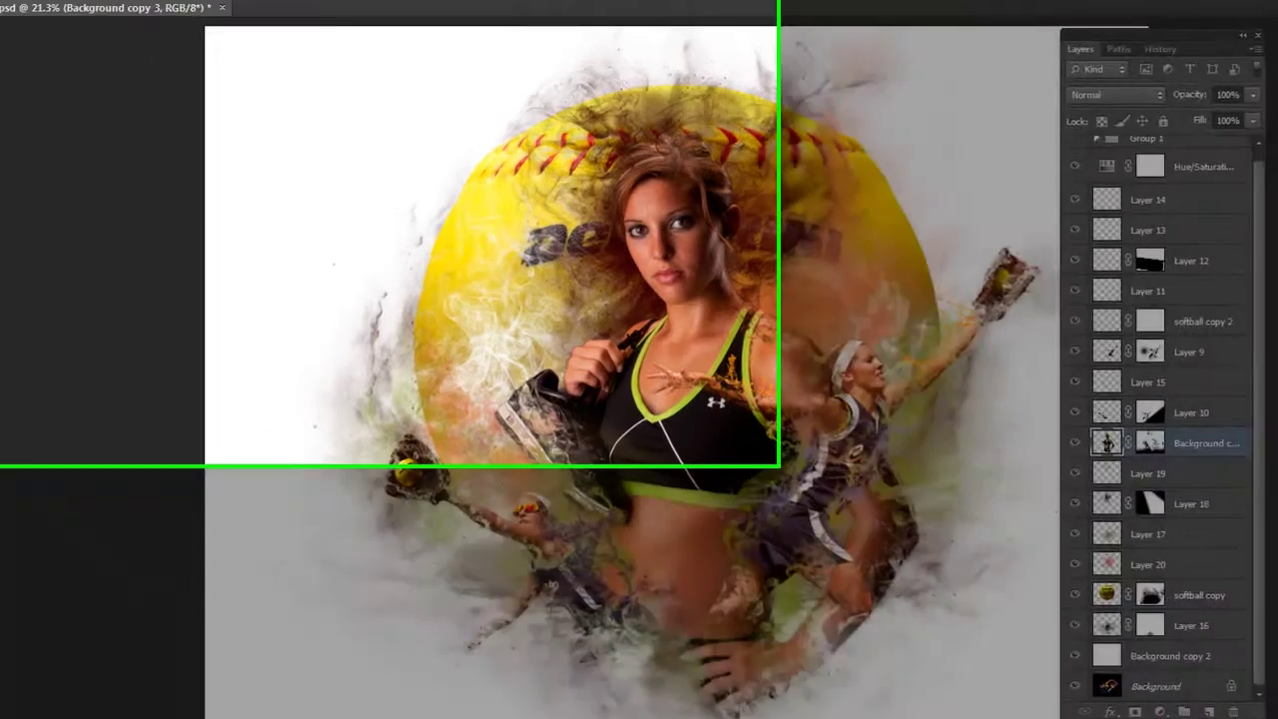
Look through the selection, filter and view commands, show the image at print size and fit it back on screen
left_click(314, 12)
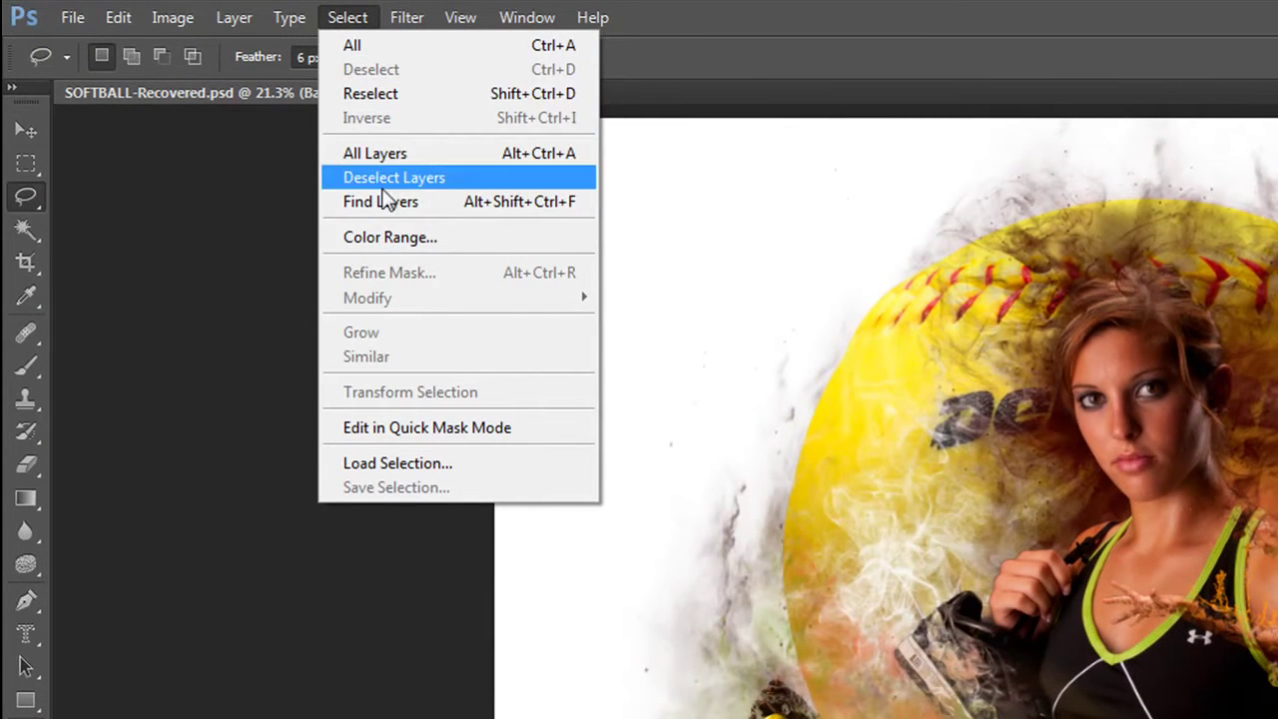
mouse_move(397, 15)
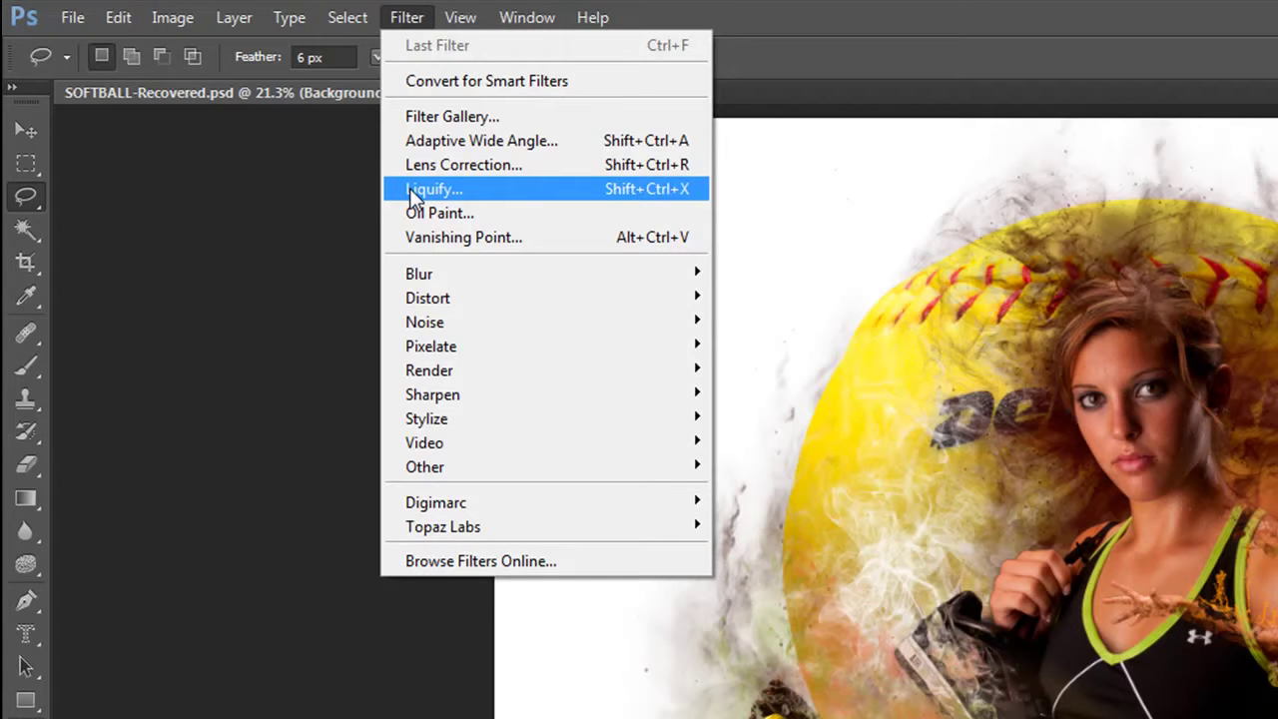
mouse_move(478, 20)
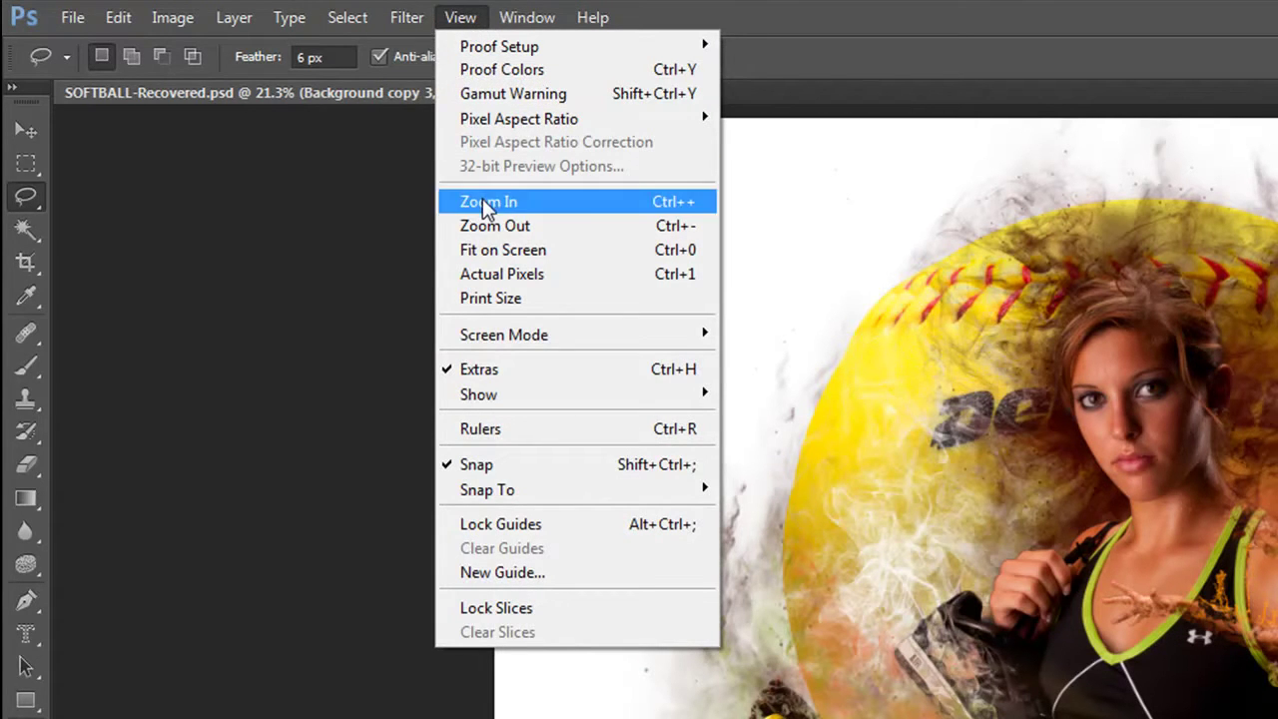
left_click(506, 298)
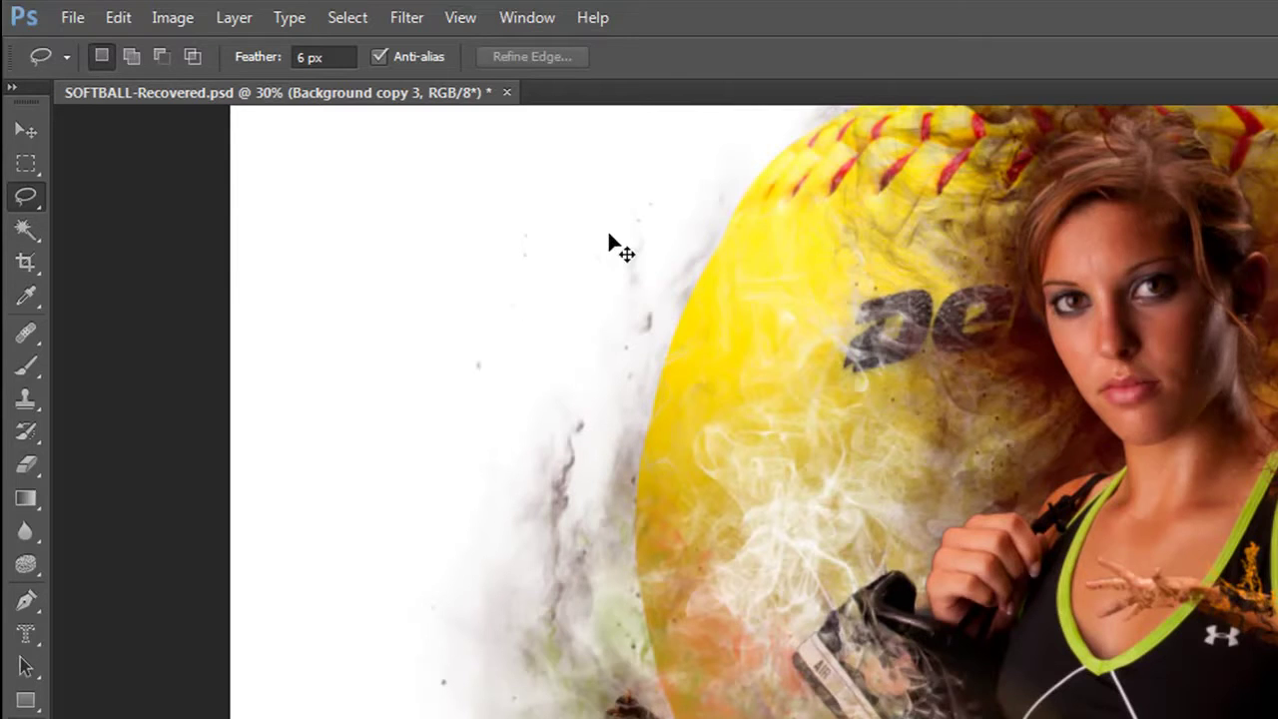
key("ctrl+0")
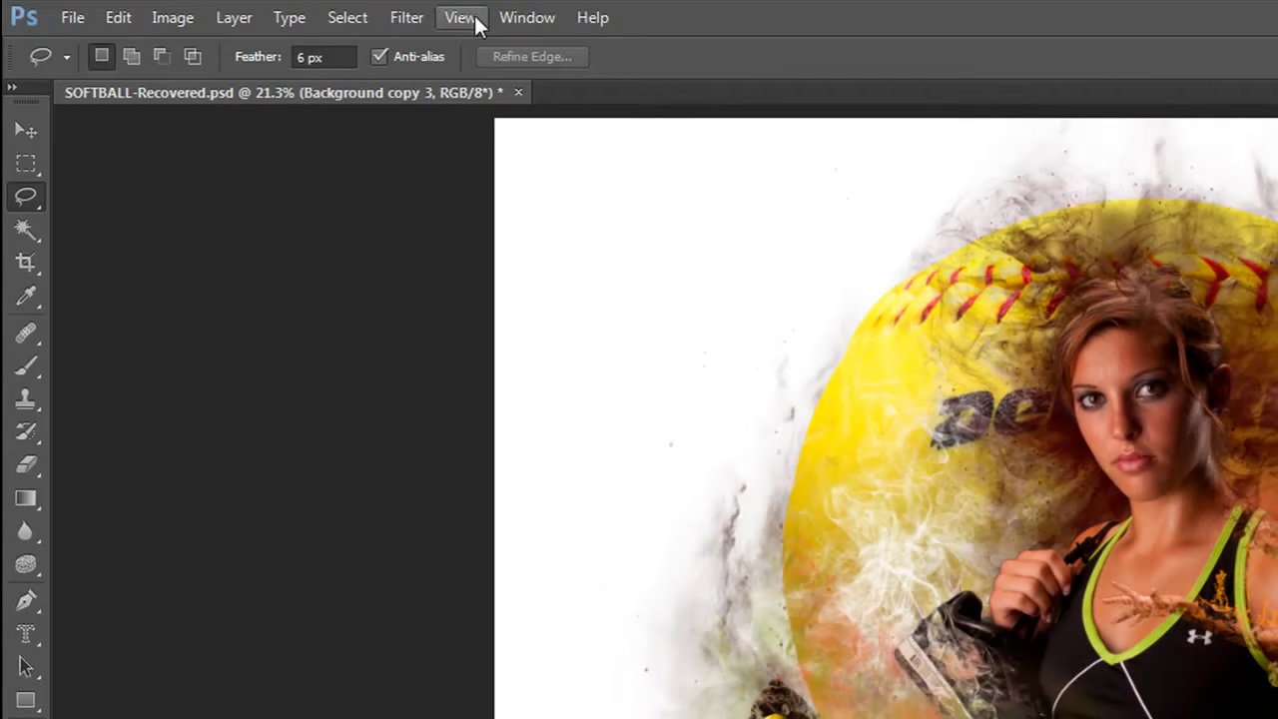
Show the Swatches panel and undock the toolbox as a floating two-column panel beside it
left_click(529, 18)
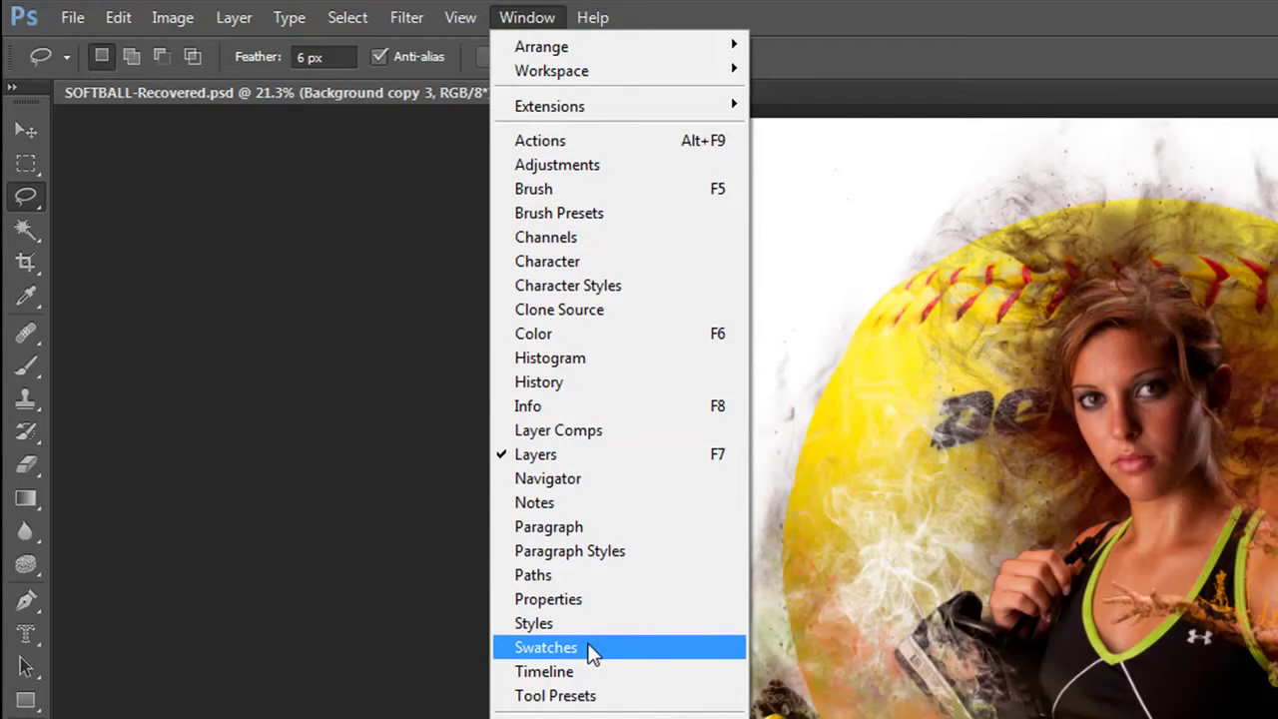
left_click(547, 648)
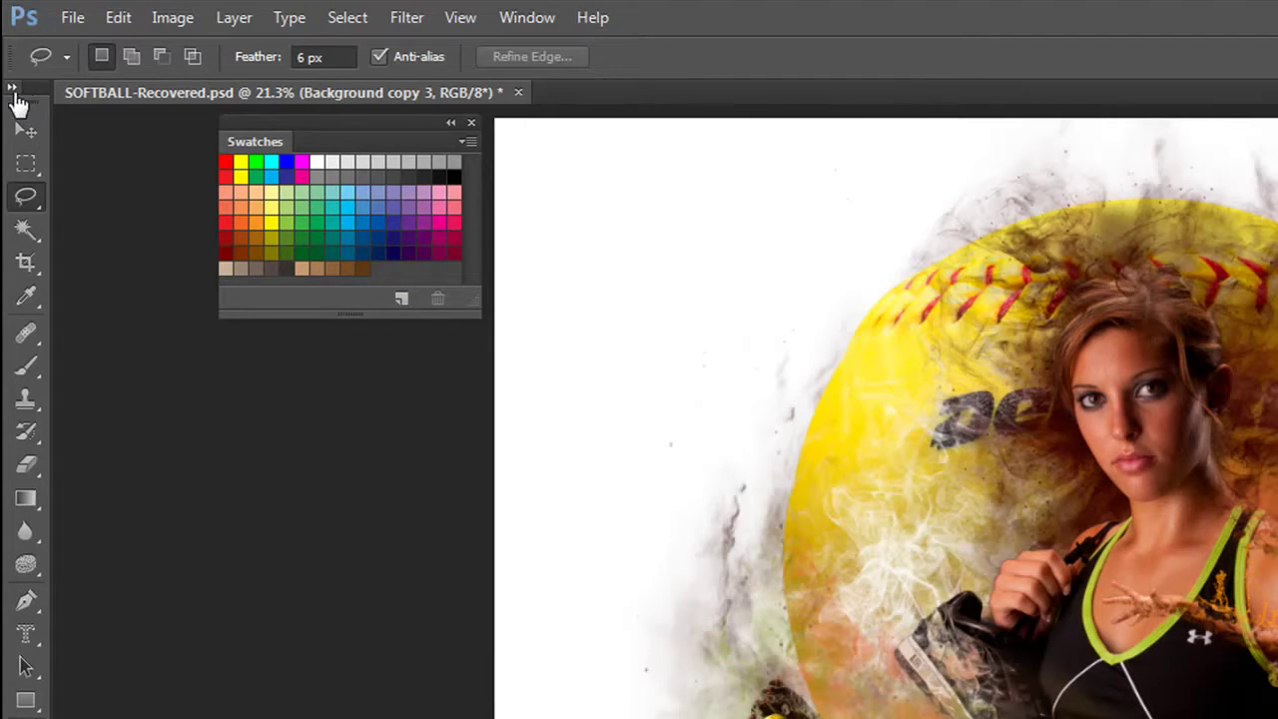
left_click_drag(26, 88, 138, 143)
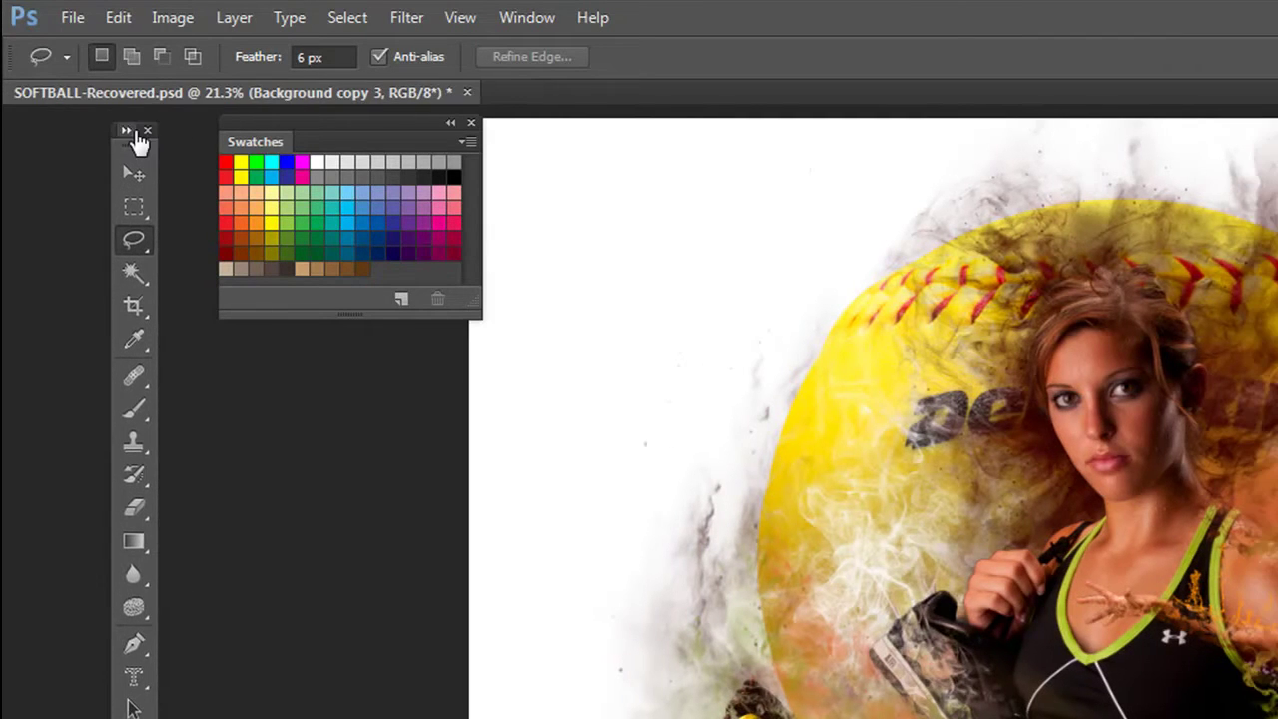
left_click(125, 131)
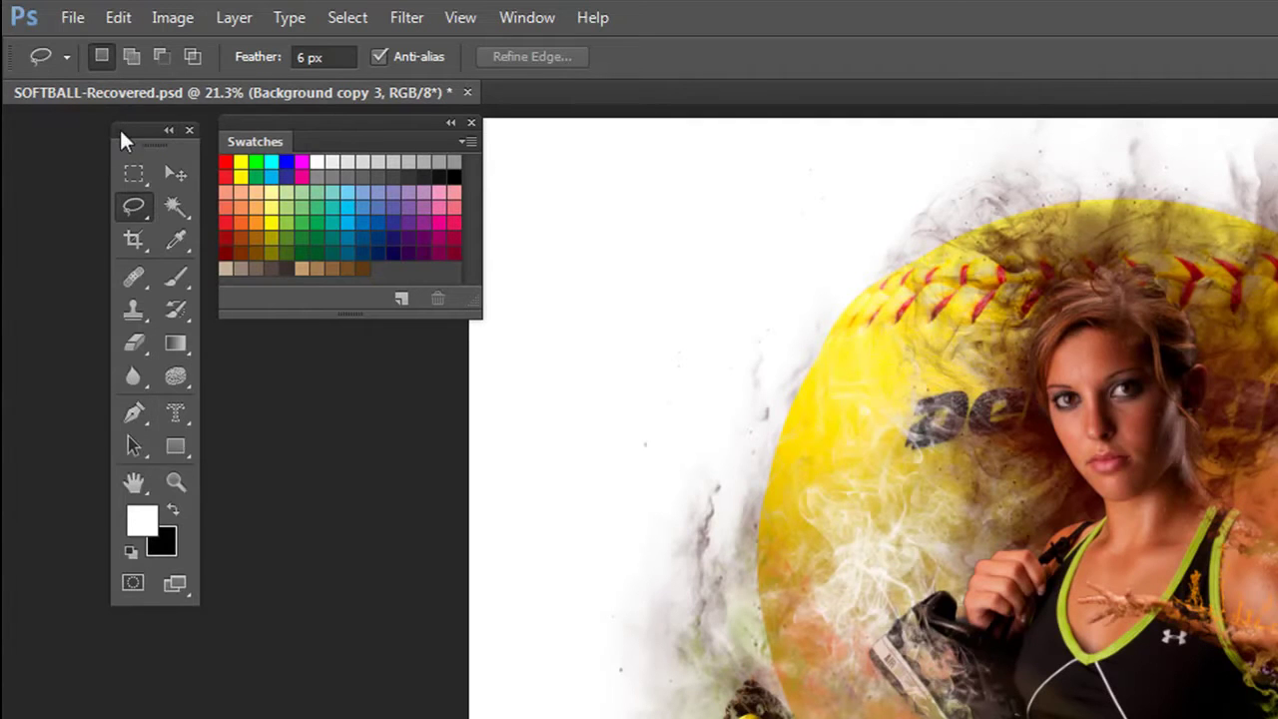
left_click_drag(143, 141, 63, 129)
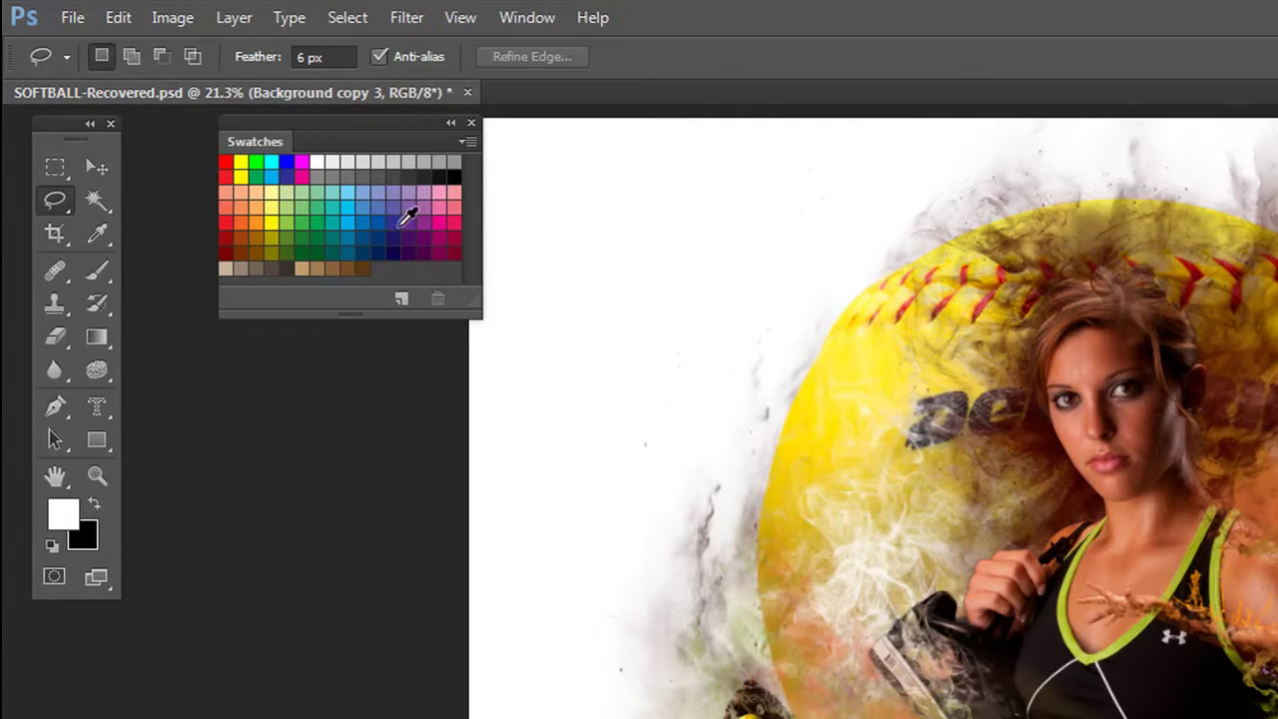
Try two swatches as the foreground color and reset the colors to default black and white
left_click(378, 220)
left_click(440, 229)
left_click(53, 546)
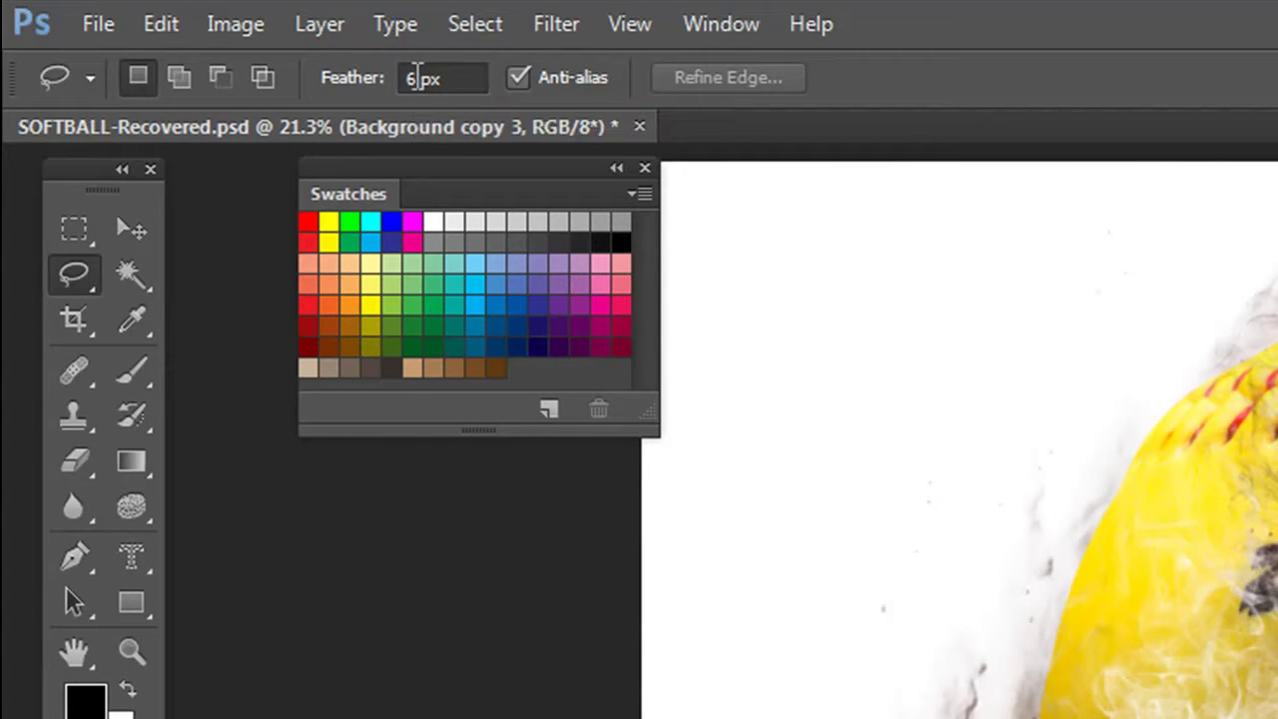
Set the Lasso feather to 0 px and add a new layer directly above Layer 14
left_click(414, 79)
type("0")
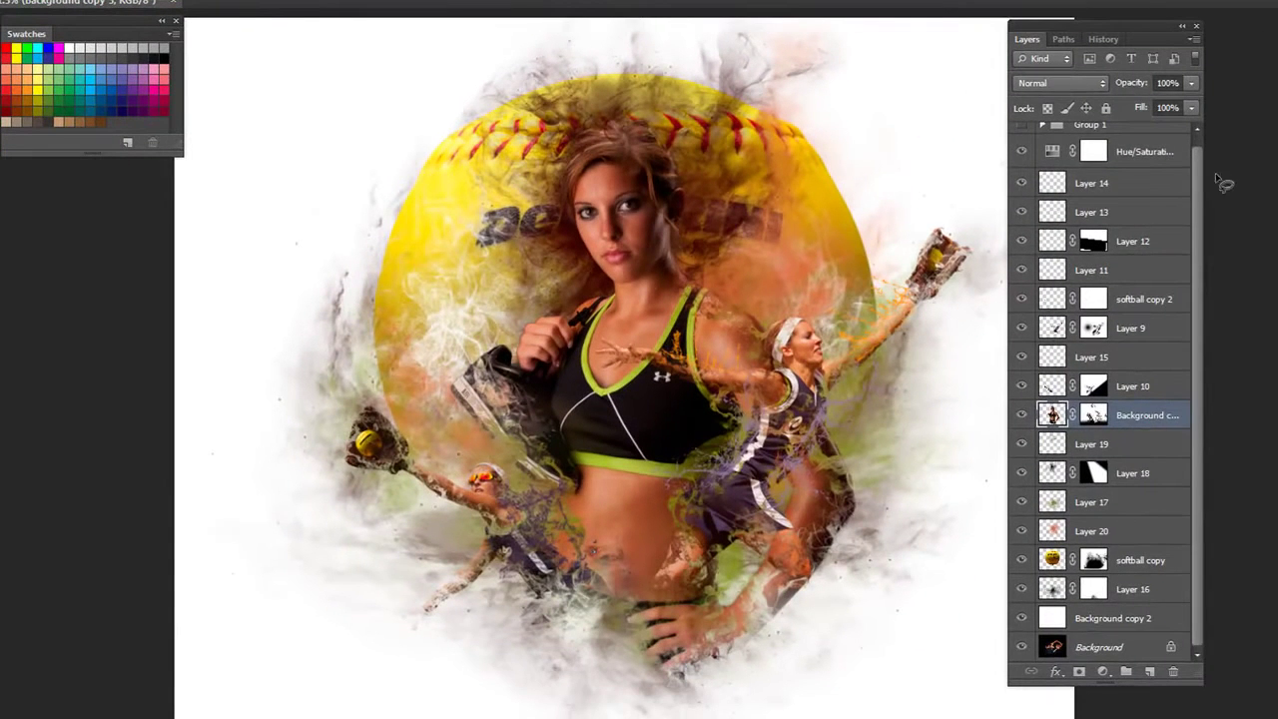
left_click(1163, 189)
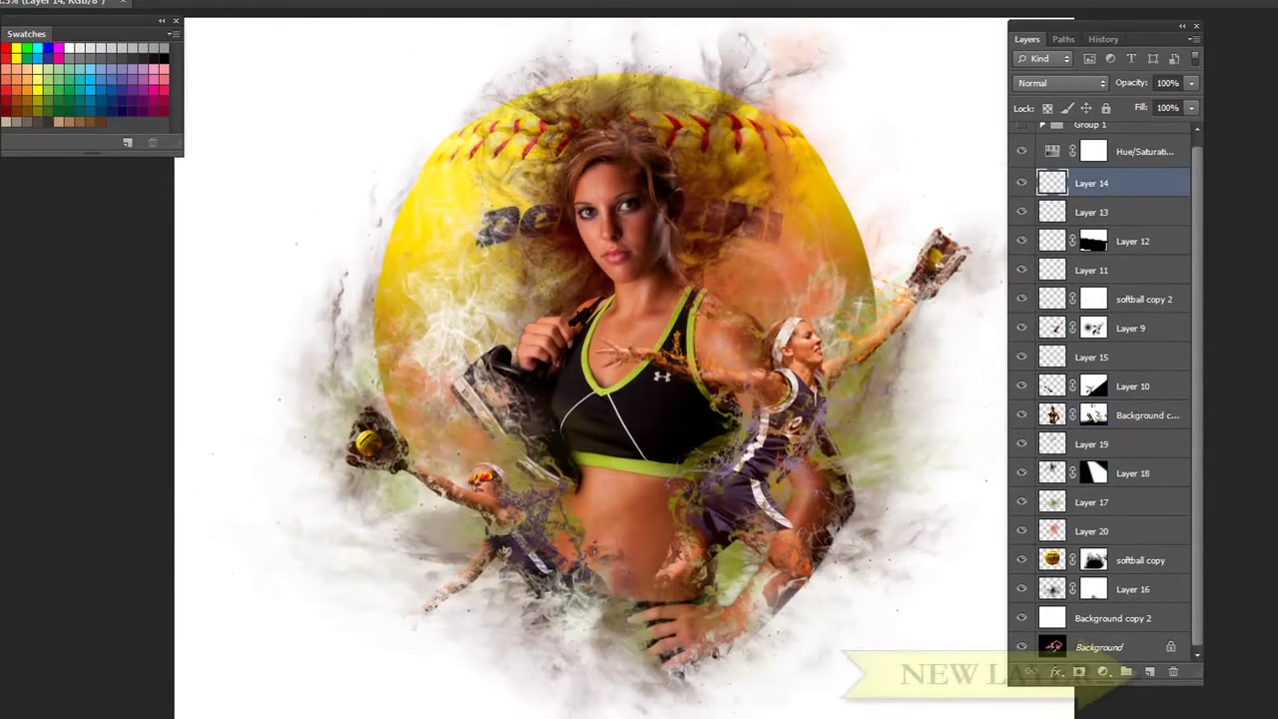
left_click(1150, 674)
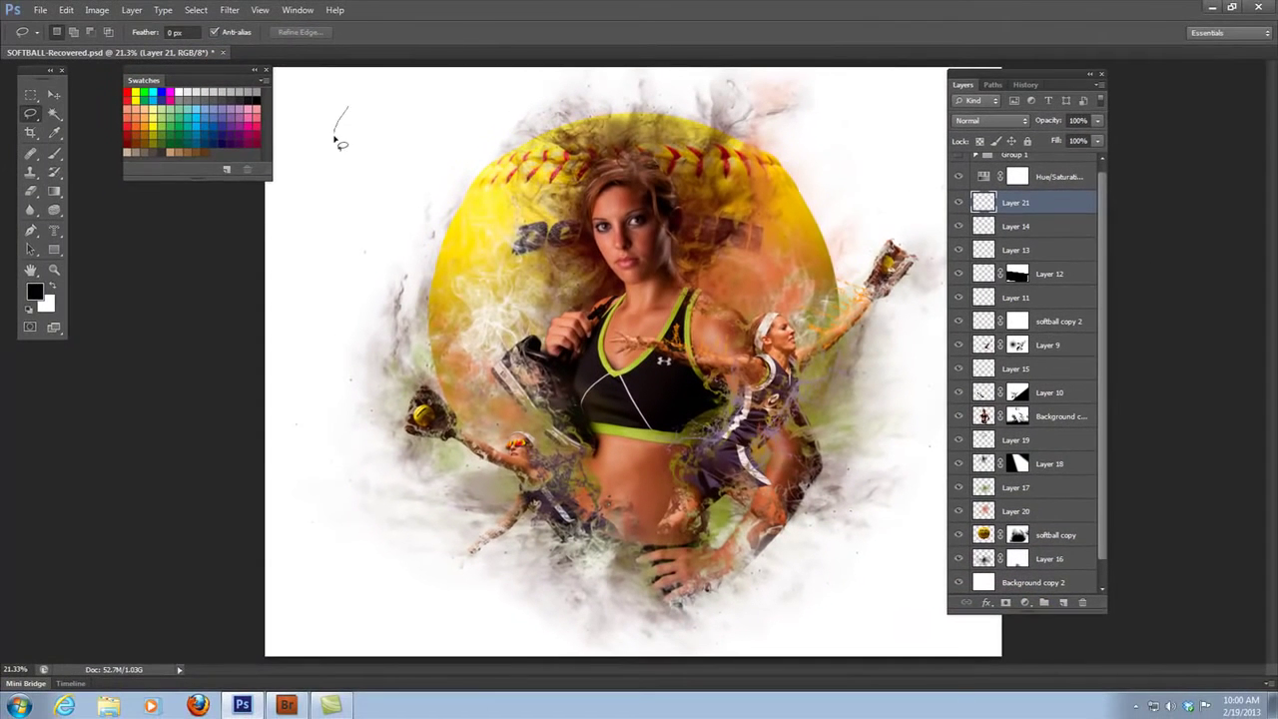
Lasso a small area of the white background beside the softball, paint it black with the Brush at 100% opacity and flow, and deselect
mouse_move(336, 140)
left_mouse_down()
mouse_move(391, 120)
mouse_move(338, 110)
mouse_move(386, 113)
mouse_move(365, 128)
left_mouse_up()
left_click(56, 157)
key("0")
key("shift+0")
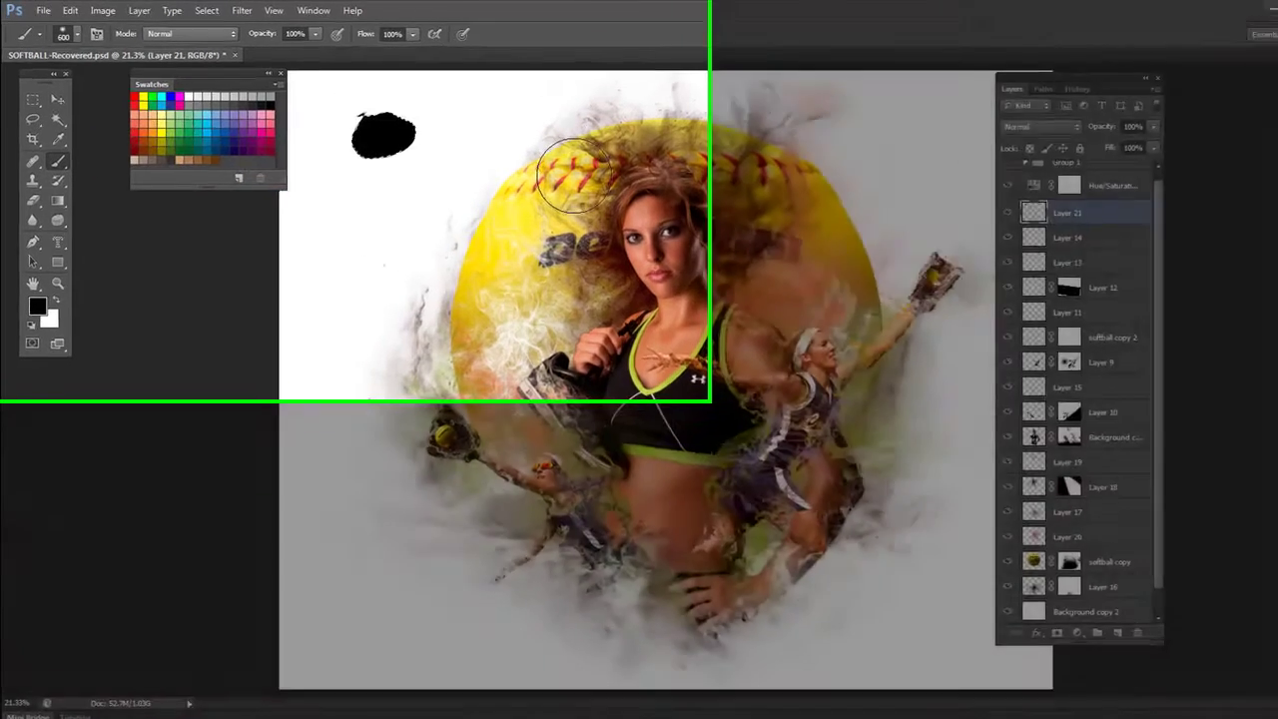
key("ctrl+d")
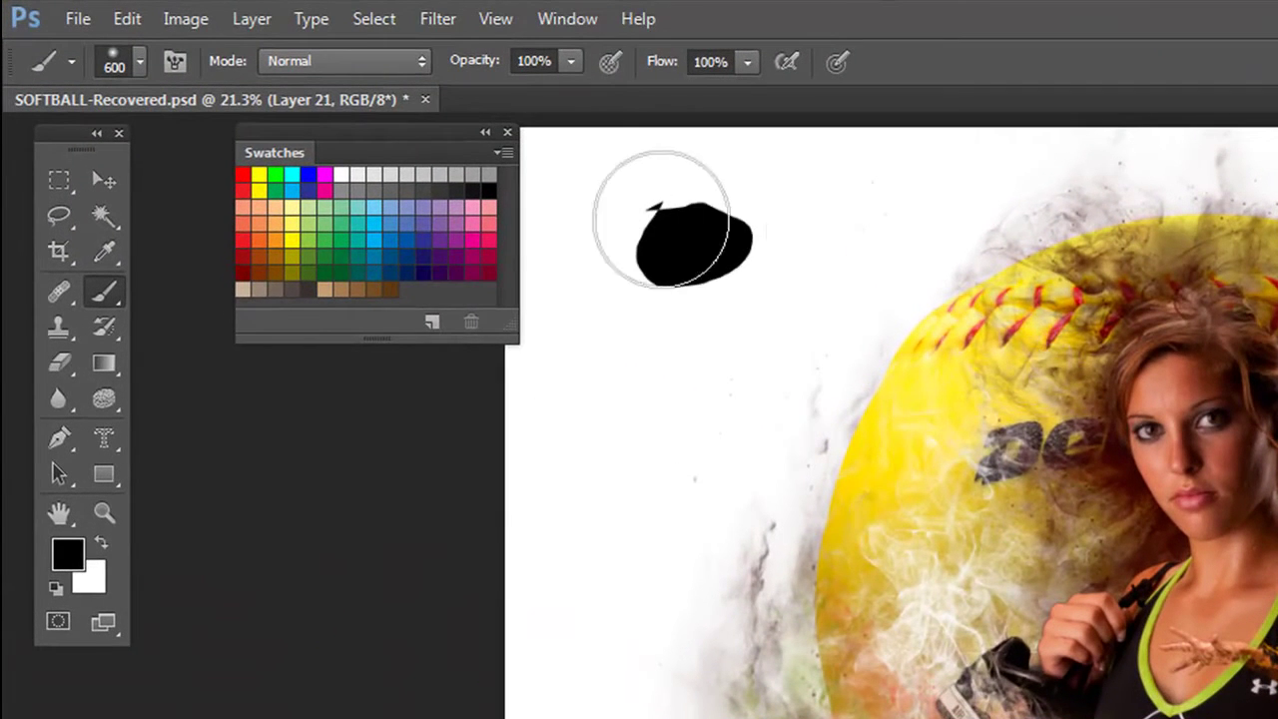
Undo the hard-edged black patch and its selection
key("ctrl+alt+z")
key("ctrl+alt+z")
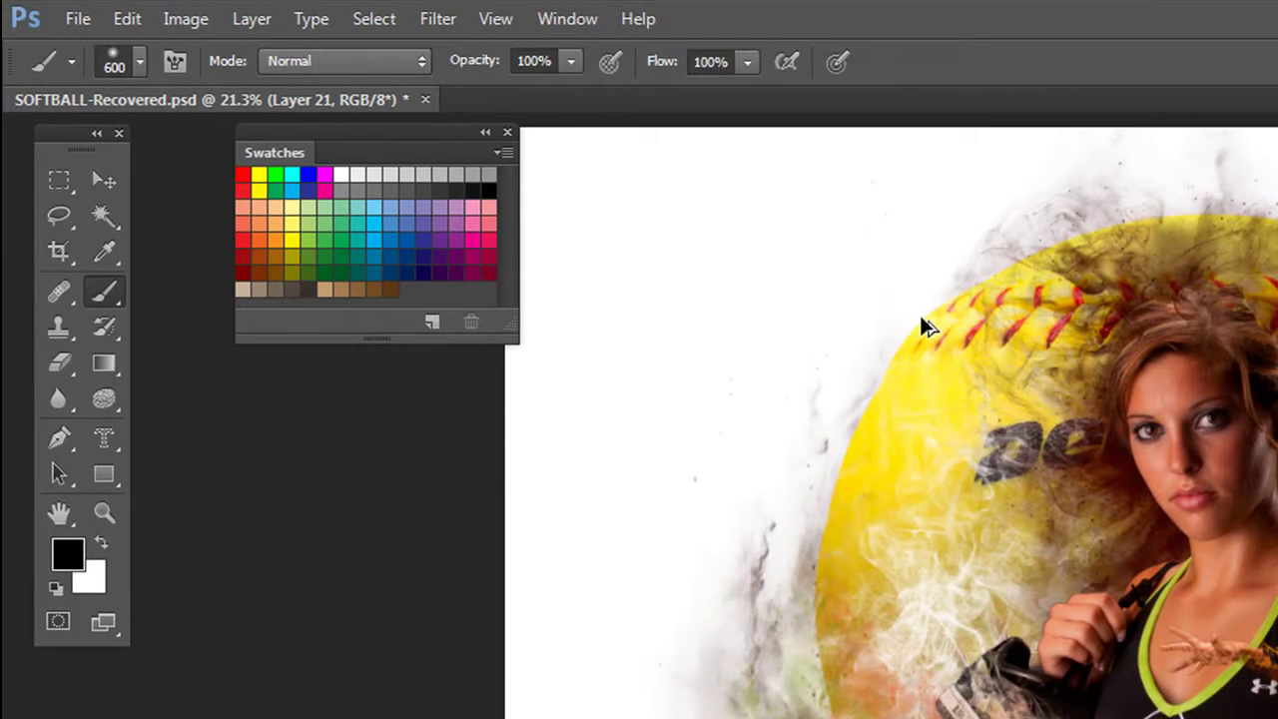
Set the Lasso feather to 33 px
left_click(58, 215)
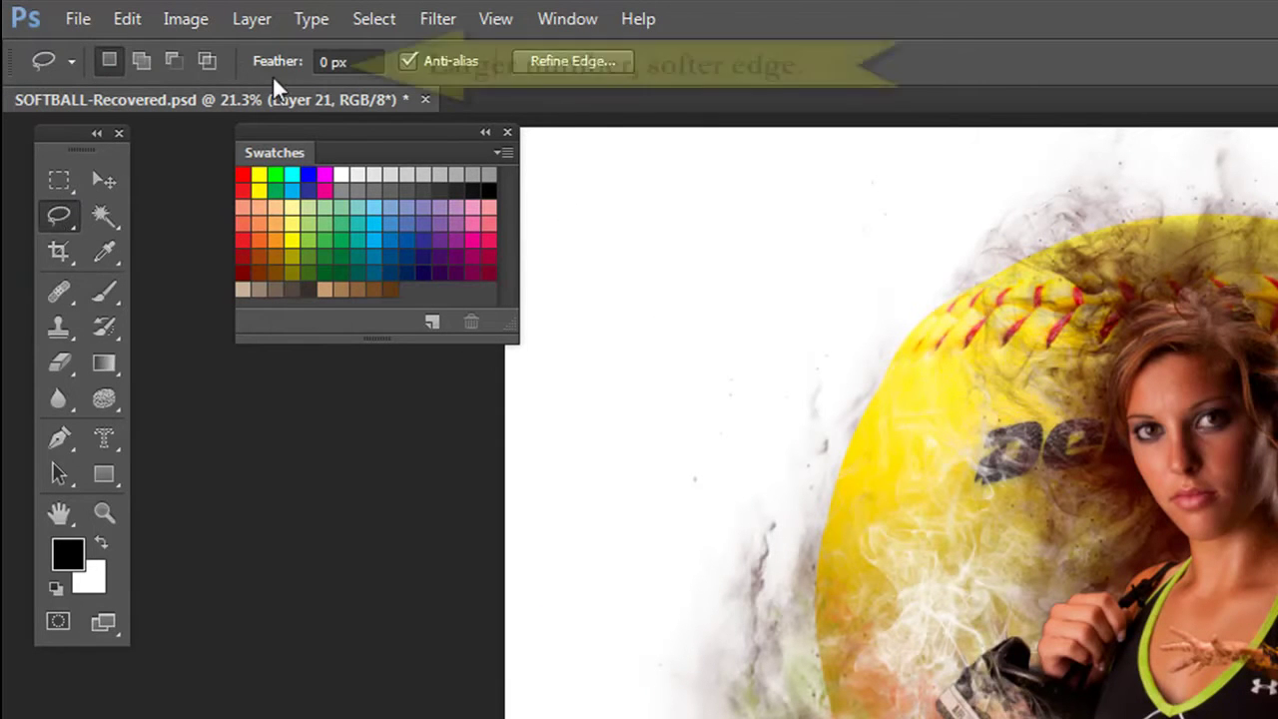
left_click(329, 62)
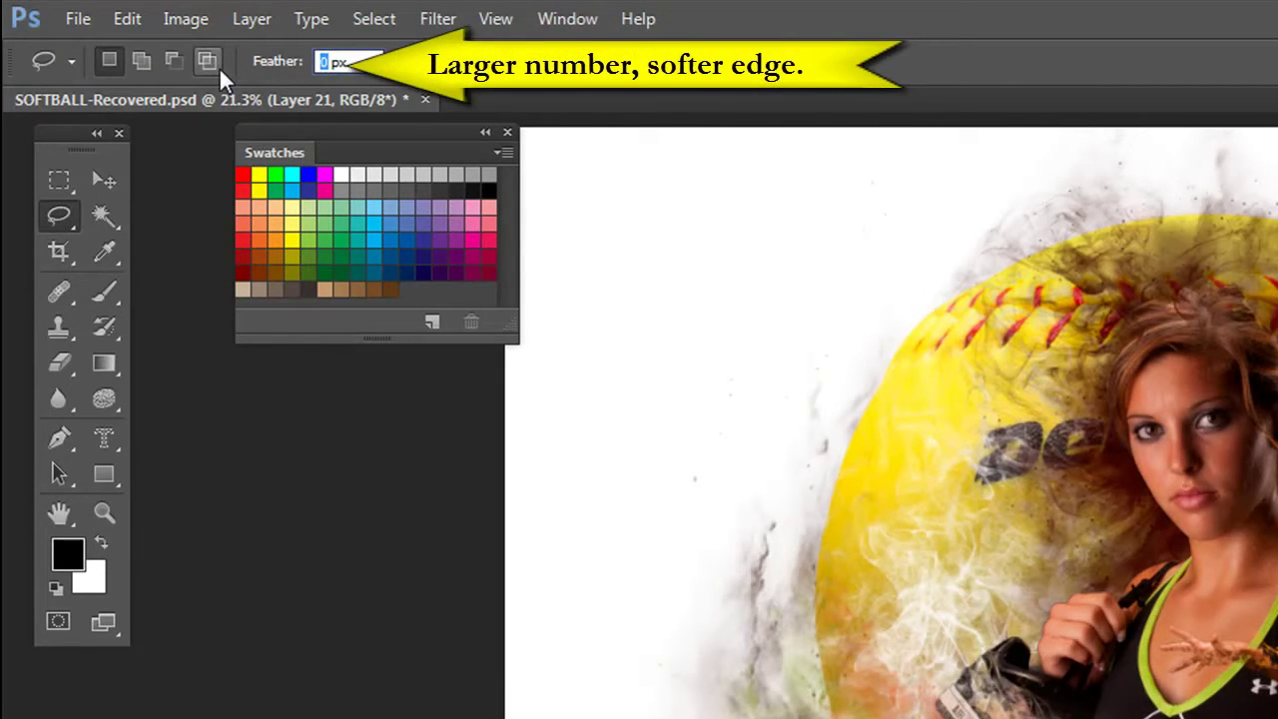
type("33")
key("Return")
Paint a soft-edged black patch inside a lassoed area of the white background, deselect it and remove the paint
mouse_move(686, 199)
left_mouse_down()
mouse_move(728, 328)
mouse_move(667, 198)
mouse_move(807, 234)
mouse_move(728, 209)
mouse_move(817, 262)
left_mouse_up()
left_click(115, 296)
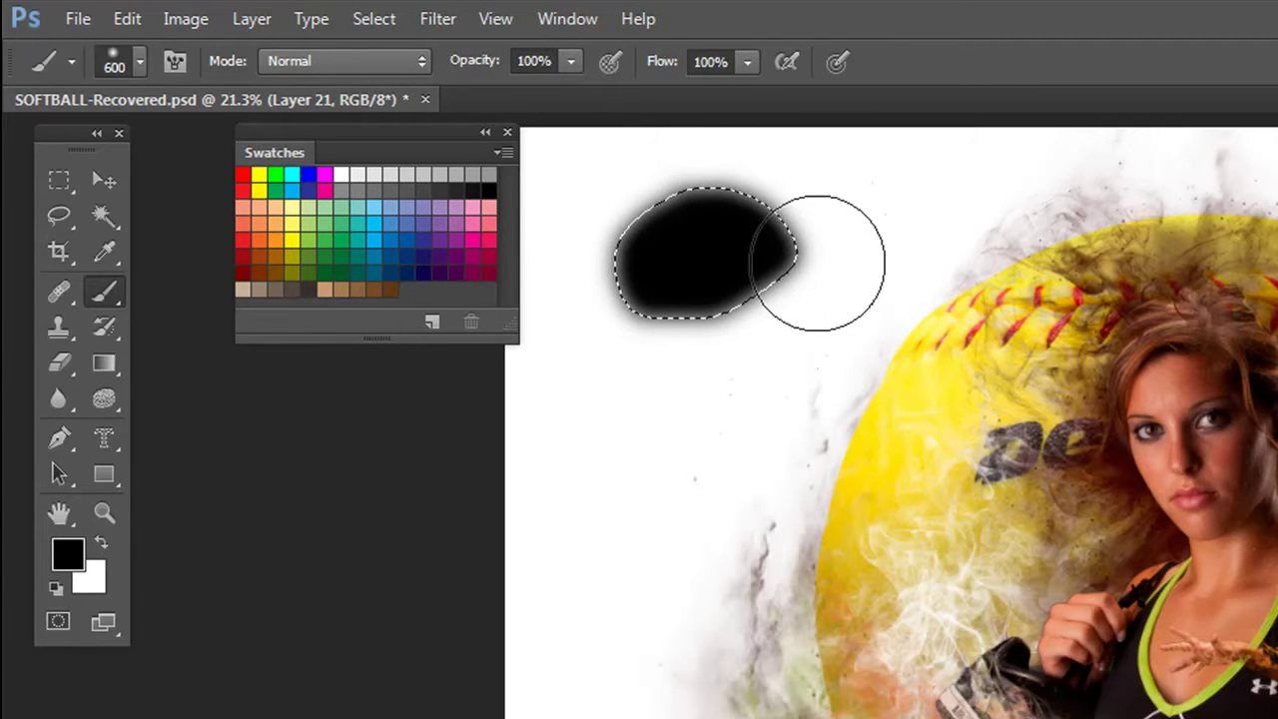
key("ctrl+d")
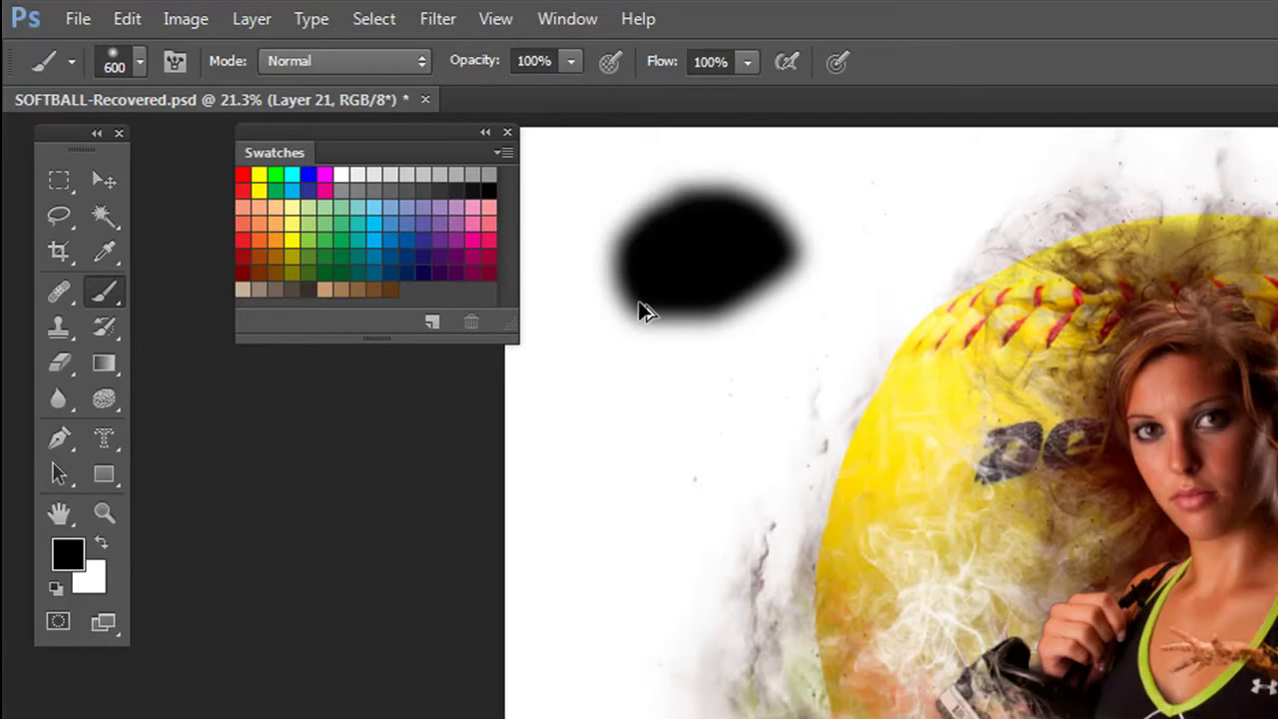
key("Delete")
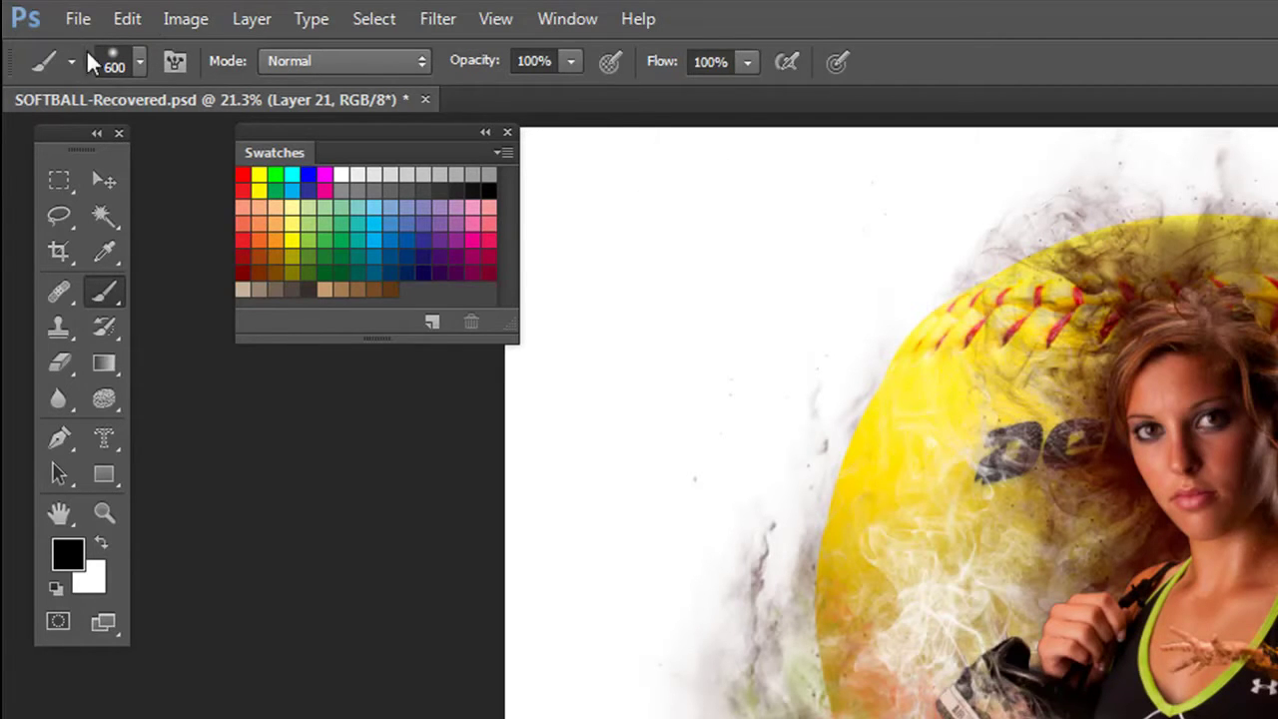
Enlarge the Brush size to 2100 px
left_click(60, 216)
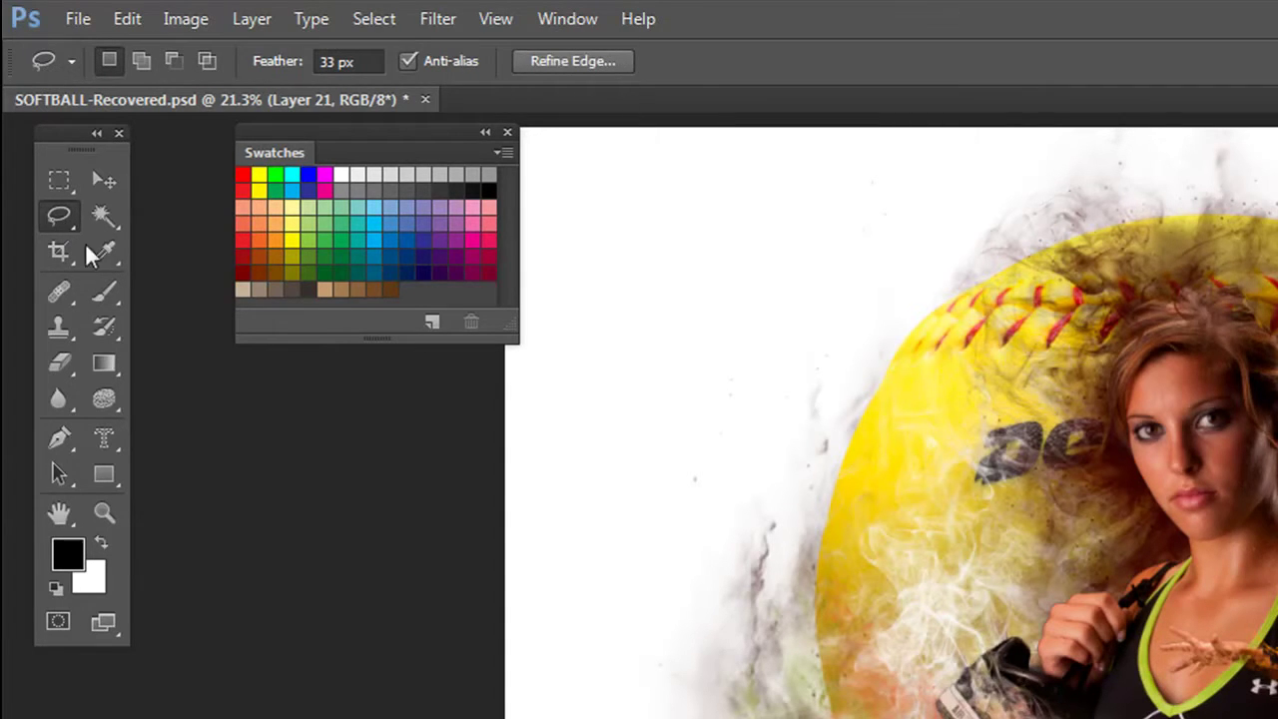
left_click(103, 293)
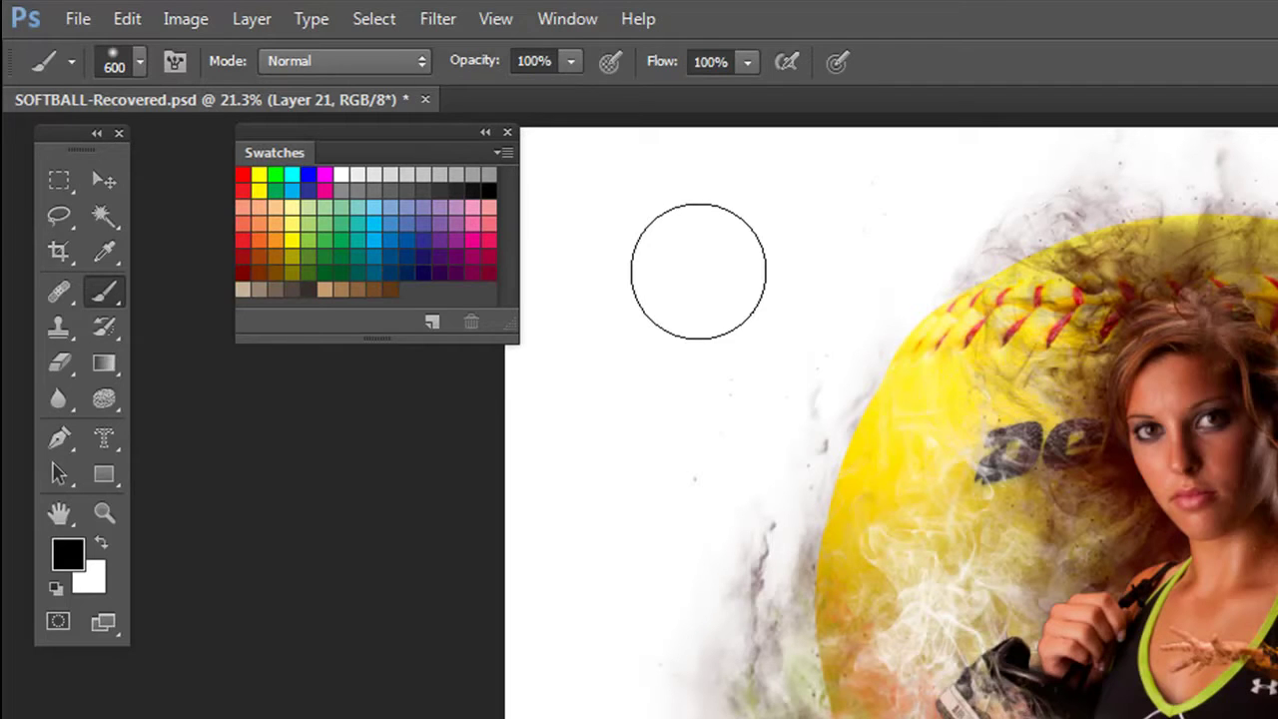
key("bracketright")
key("bracketright")
key("bracketright")
key("bracketright")
key("bracketright")
key("bracketright")
key("bracketright")
key("bracketright")
key("bracketright")
key("bracketright")
key("bracketright")
key("bracketright")
key("bracketright")
key("bracketright")
key("bracketright")
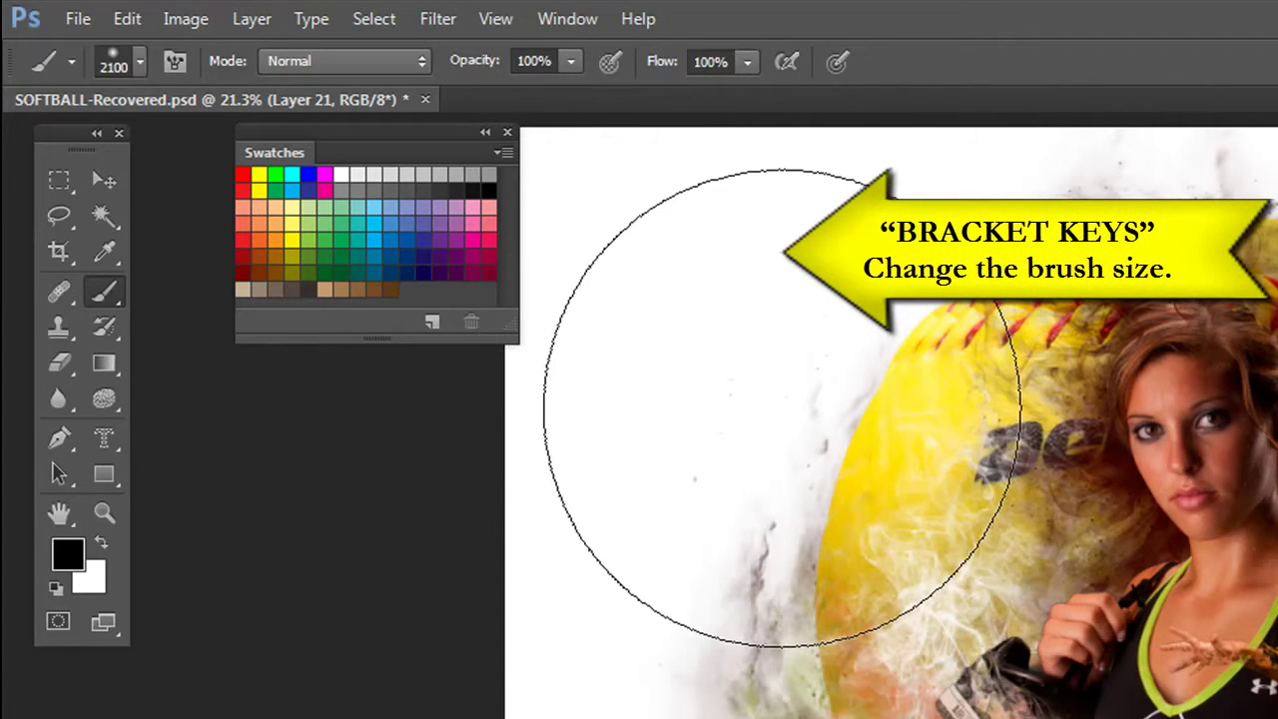
Reduce the Brush size to 150 px
key("bracketleft")
key("bracketleft")
key("bracketleft")
key("bracketleft")
key("bracketleft")
key("bracketleft")
key("bracketleft")
key("bracketleft")
key("bracketleft")
key("bracketleft")
key("bracketleft")
key("bracketleft")
key("bracketleft")
key("bracketleft")
key("bracketleft")
key("bracketleft")
key("bracketleft")
key("bracketleft")
key("bracketleft")
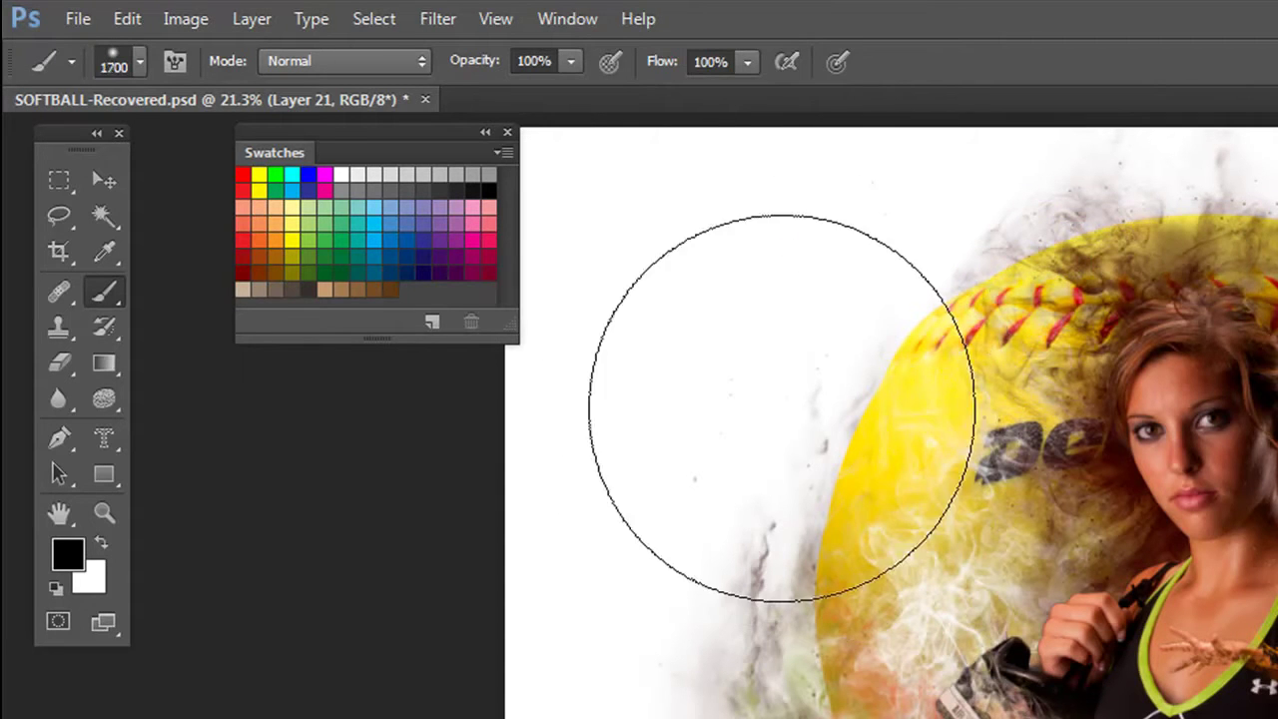
key("bracketleft")
key("bracketleft")
key("bracketleft")
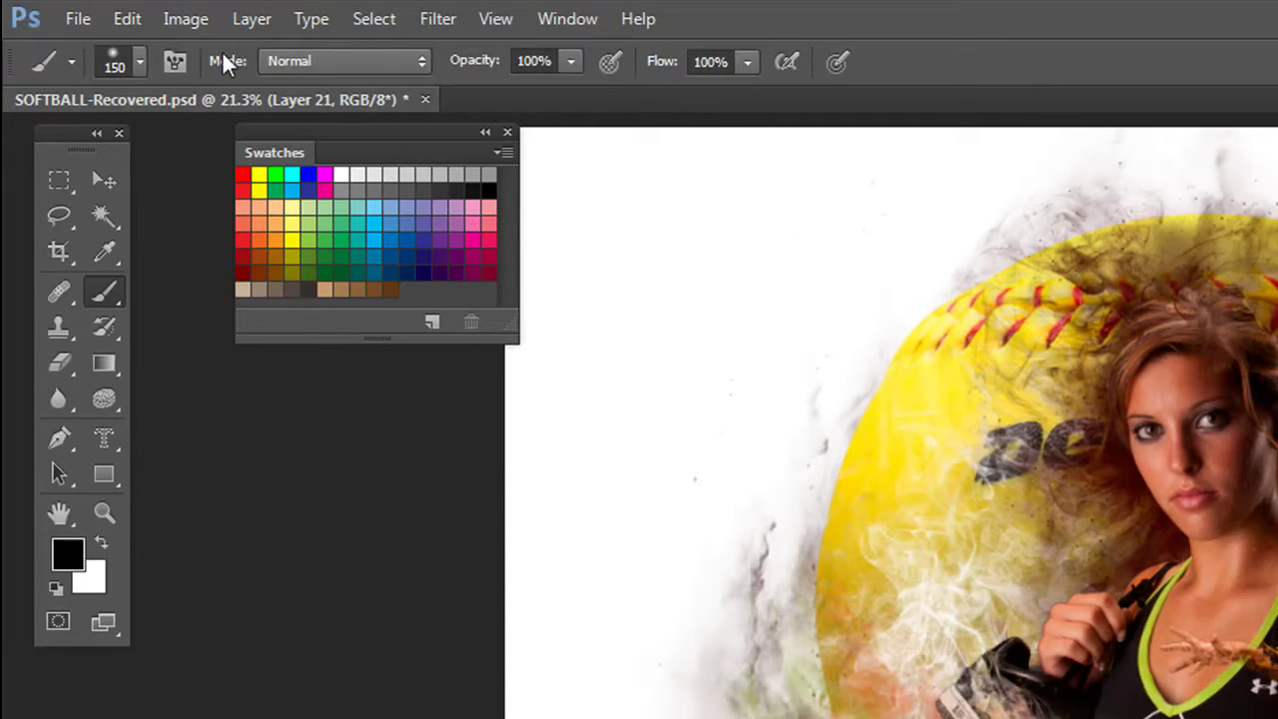
Review the brush blending modes, keep Normal and lower the brush flow
left_click(423, 58)
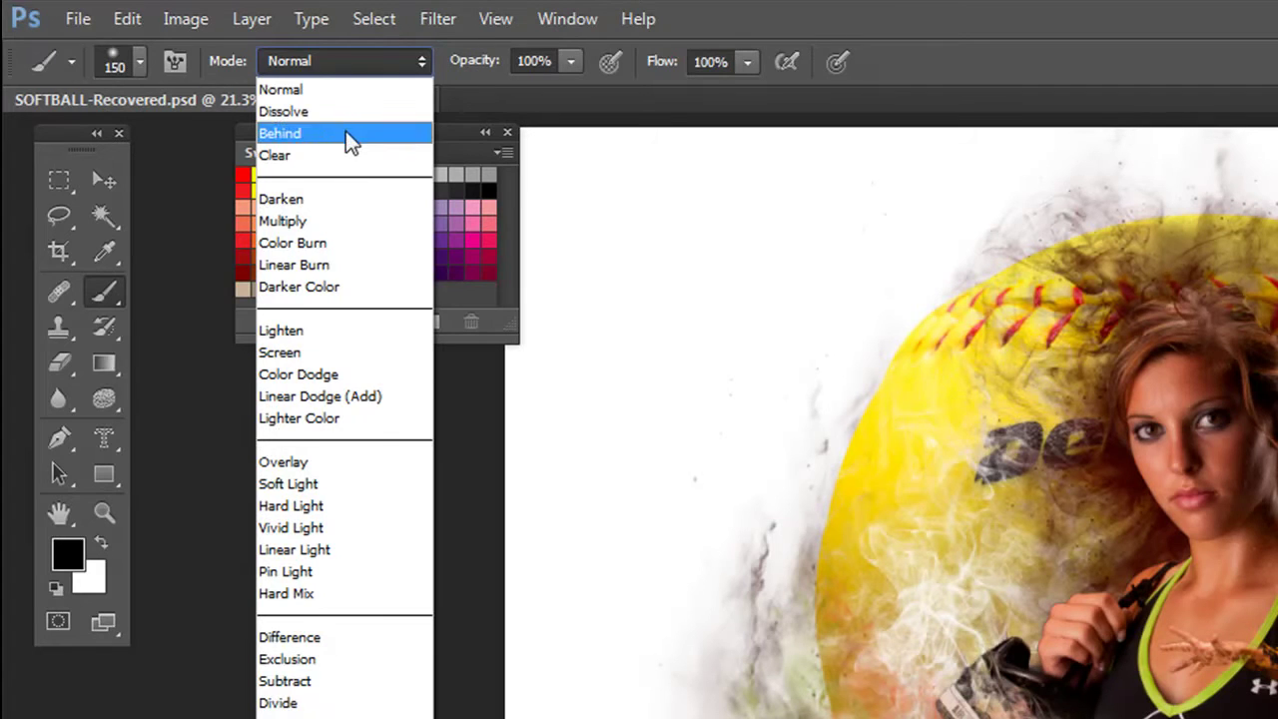
left_click(356, 56)
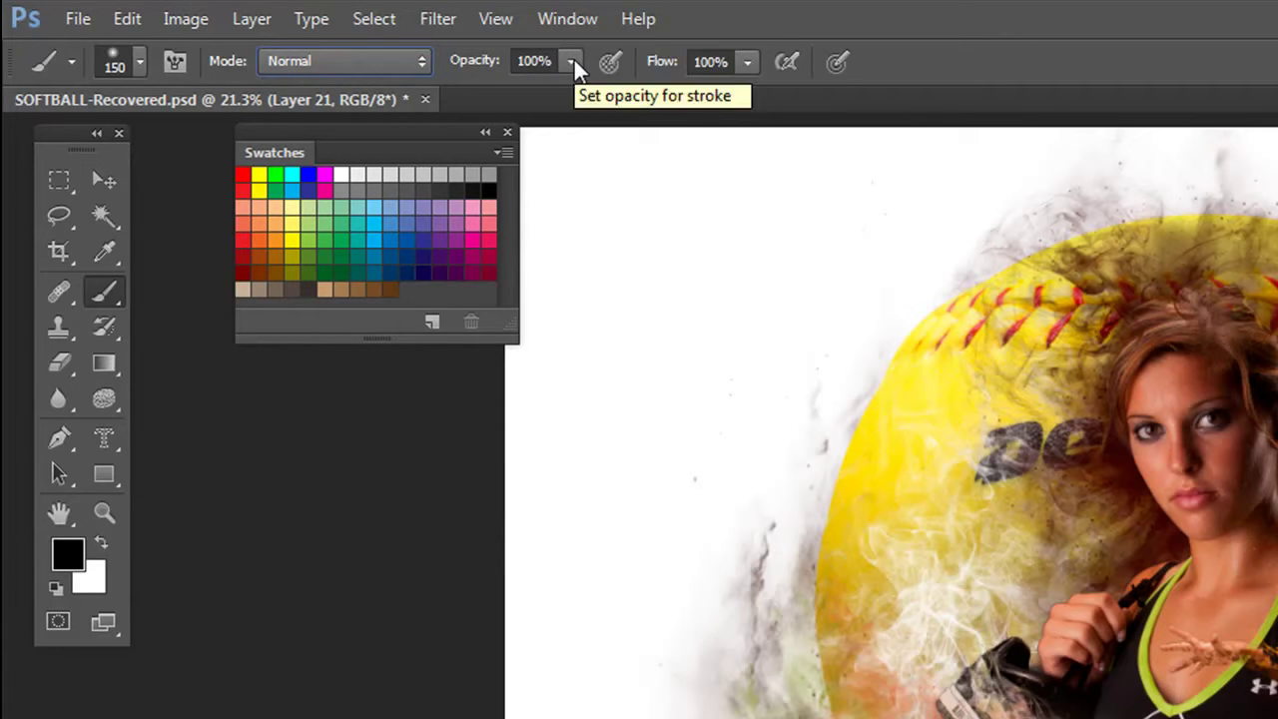
left_click(749, 61)
left_click_drag(748, 94, 633, 123)
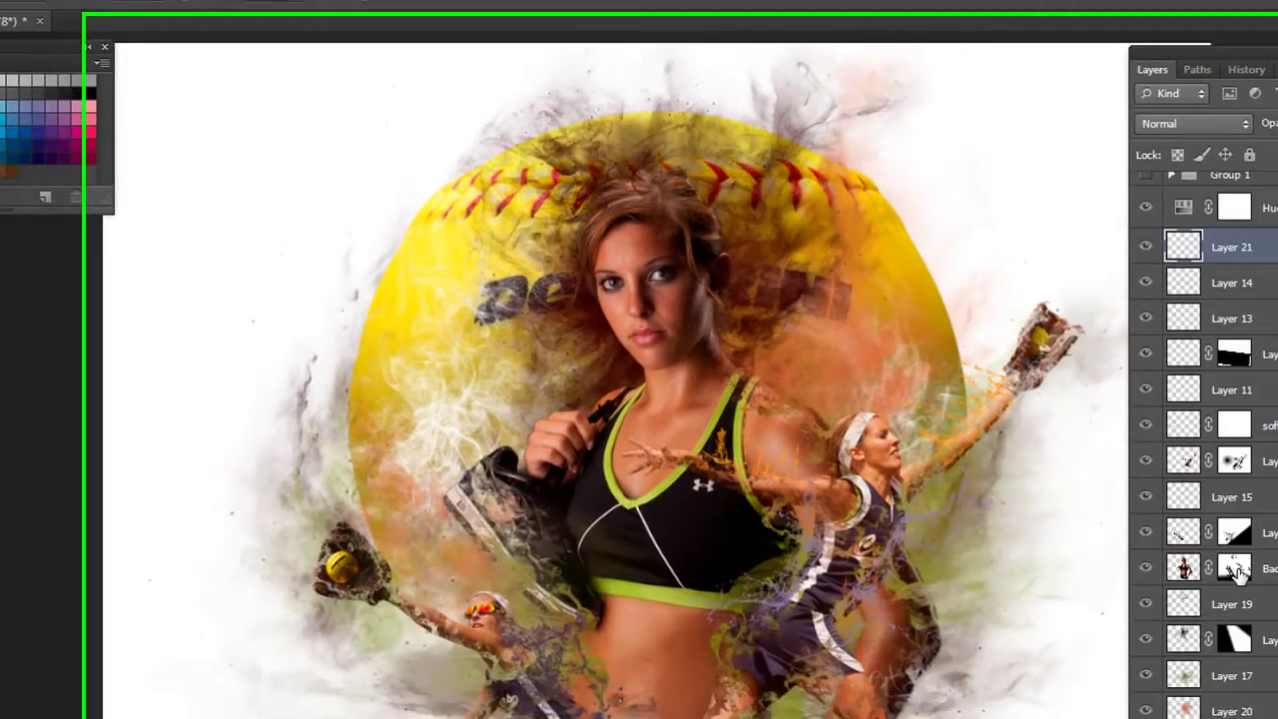
Paint black over the woman's face on the Background copy 3 layer mask, and hide Layer 20 and the other coloured overlay layers
left_click(1081, 519)
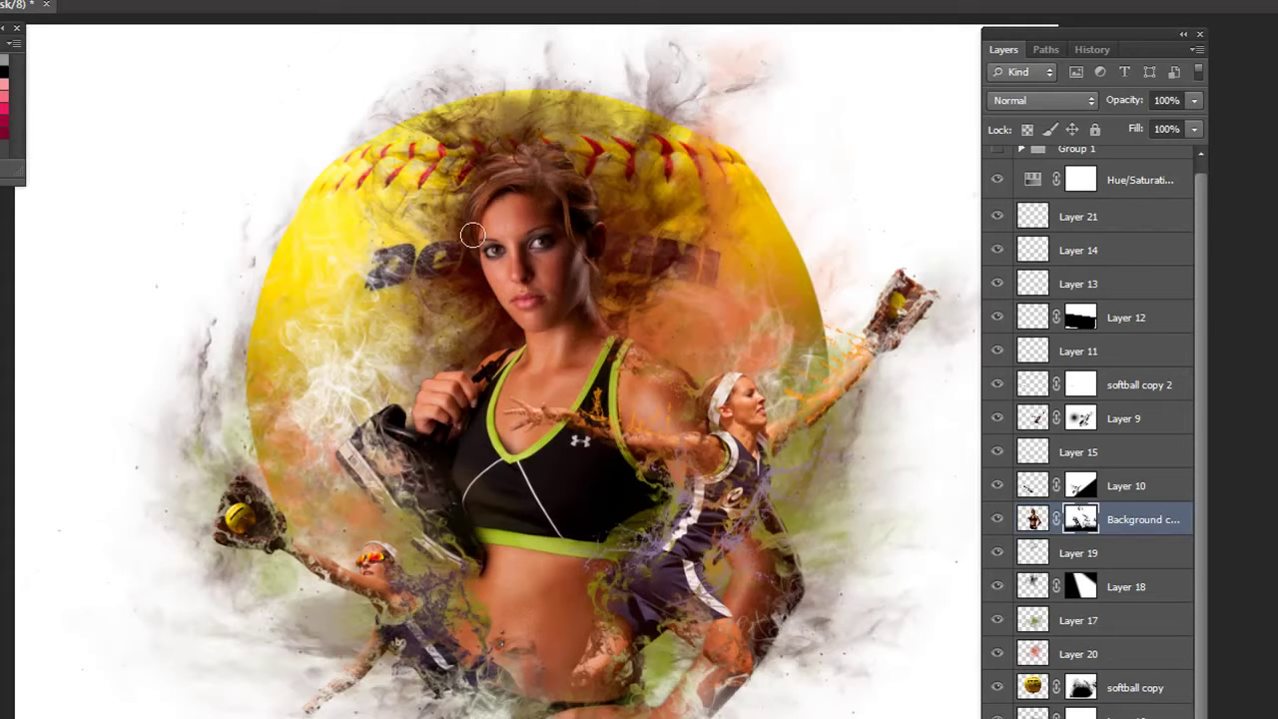
mouse_move(497, 282)
left_mouse_down()
mouse_move(487, 215)
mouse_move(500, 299)
mouse_move(484, 205)
mouse_move(485, 283)
mouse_move(519, 349)
mouse_move(588, 279)
mouse_move(595, 379)
mouse_move(685, 397)
mouse_move(654, 415)
mouse_move(649, 360)
mouse_move(547, 229)
mouse_move(472, 255)
mouse_move(545, 235)
mouse_move(479, 246)
mouse_move(543, 256)
left_mouse_up()
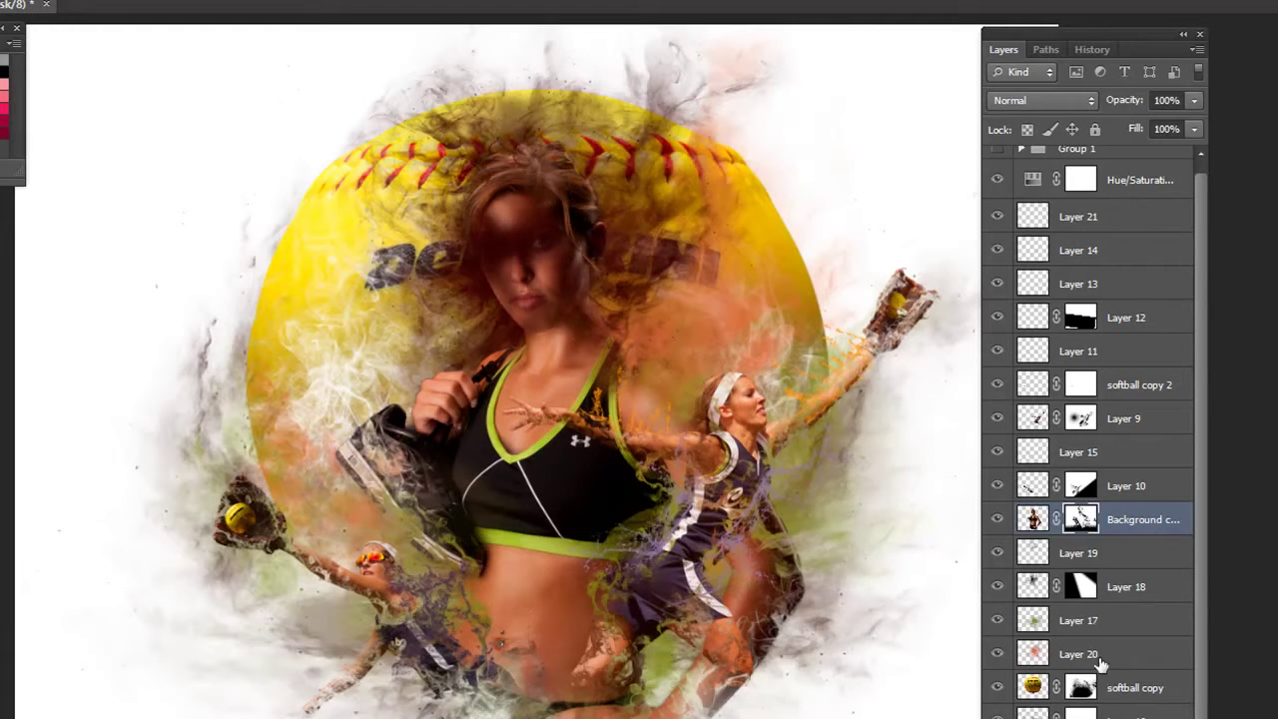
left_click(1000, 654)
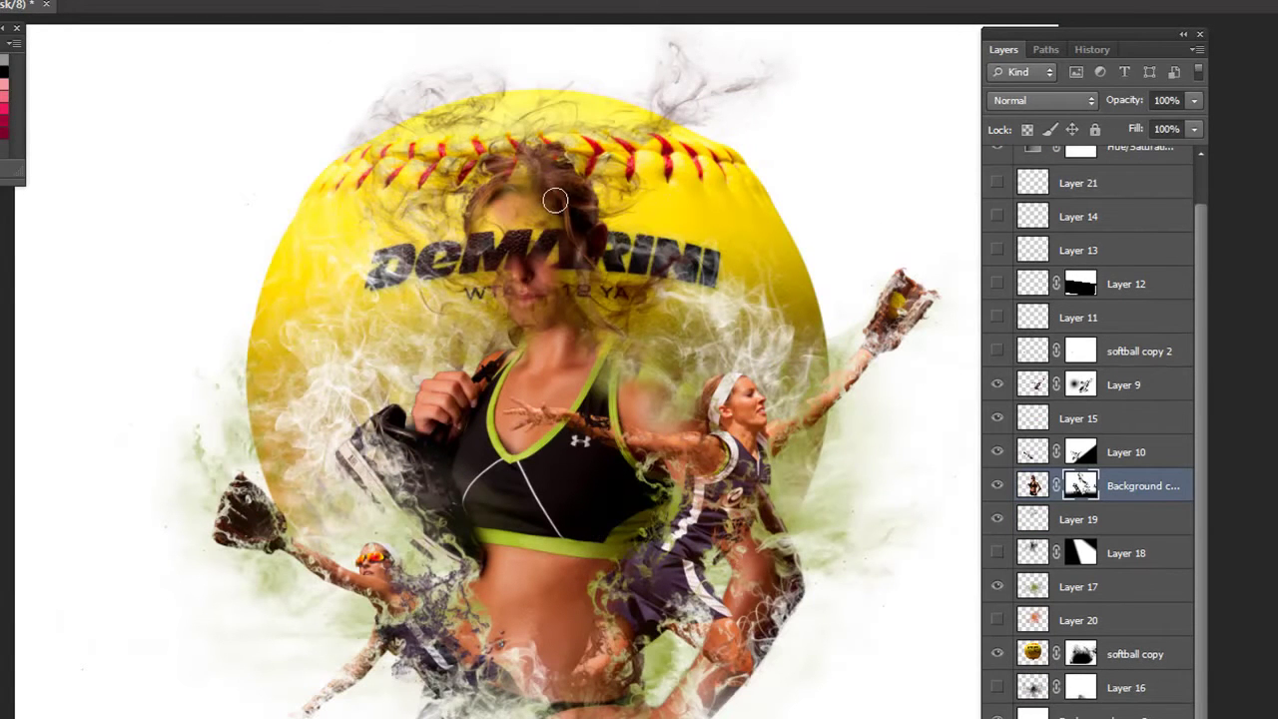
mouse_move(539, 212)
left_mouse_down()
mouse_move(510, 305)
mouse_move(528, 267)
mouse_move(552, 274)
mouse_move(522, 304)
left_mouse_up()
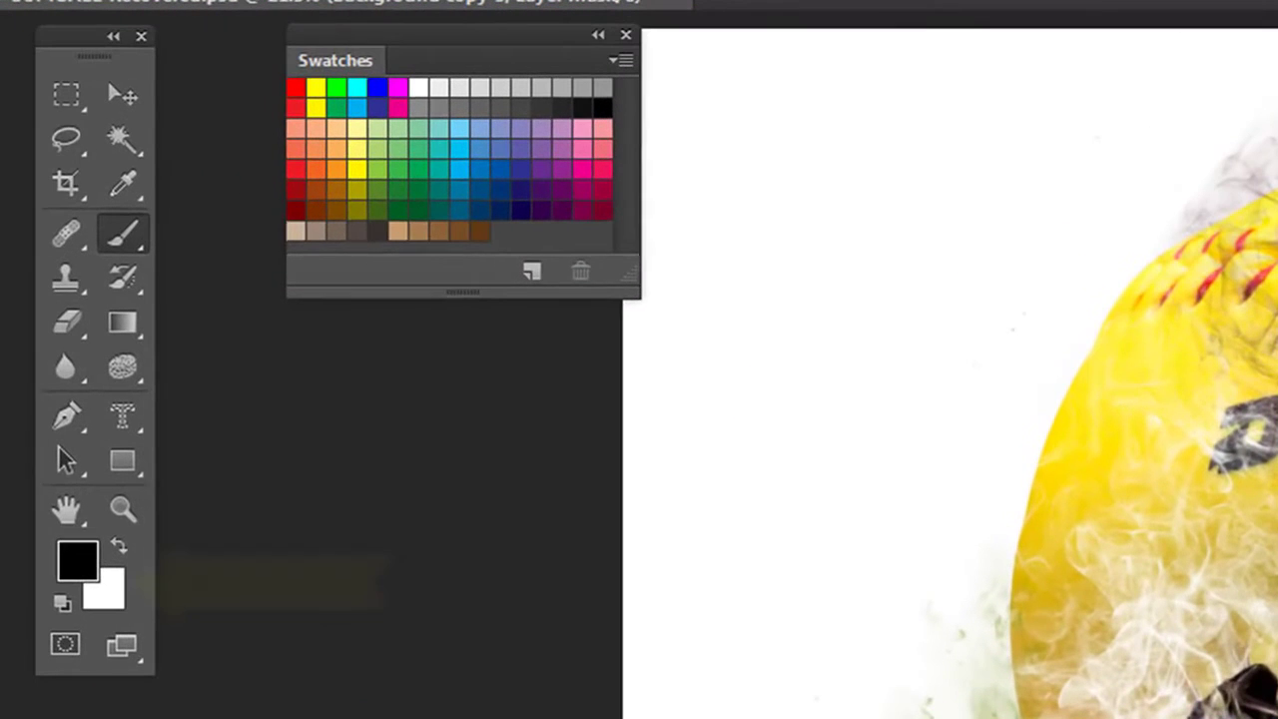
Paint the woman's face, neck and hair back in with white on the layer mask, enlarging the brush to 700 px
key("x")
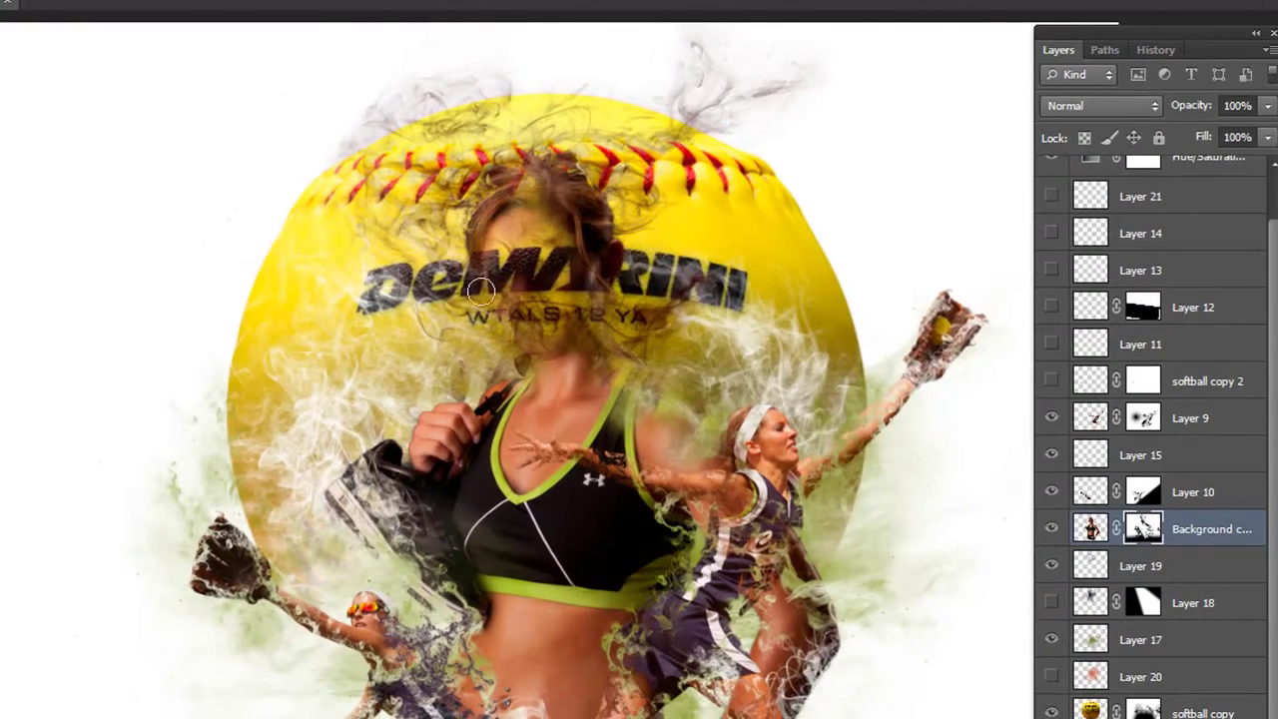
mouse_move(481, 290)
left_mouse_down()
mouse_move(486, 252)
mouse_move(496, 297)
mouse_move(528, 218)
mouse_move(505, 306)
mouse_move(570, 214)
mouse_move(521, 307)
mouse_move(590, 236)
mouse_move(571, 286)
left_mouse_up()
mouse_move(539, 161)
left_mouse_down()
mouse_move(523, 187)
mouse_move(486, 202)
mouse_move(495, 285)
left_mouse_up()
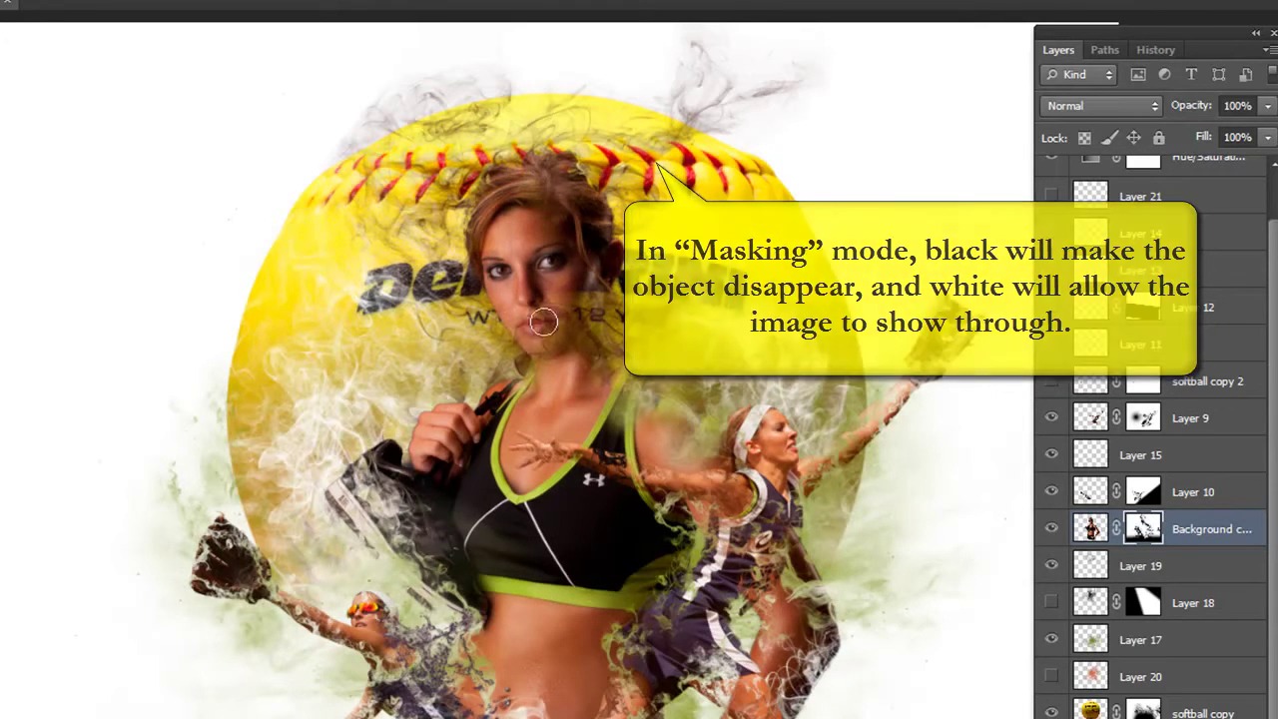
mouse_move(568, 378)
left_mouse_down()
mouse_move(595, 329)
mouse_move(616, 392)
left_mouse_up()
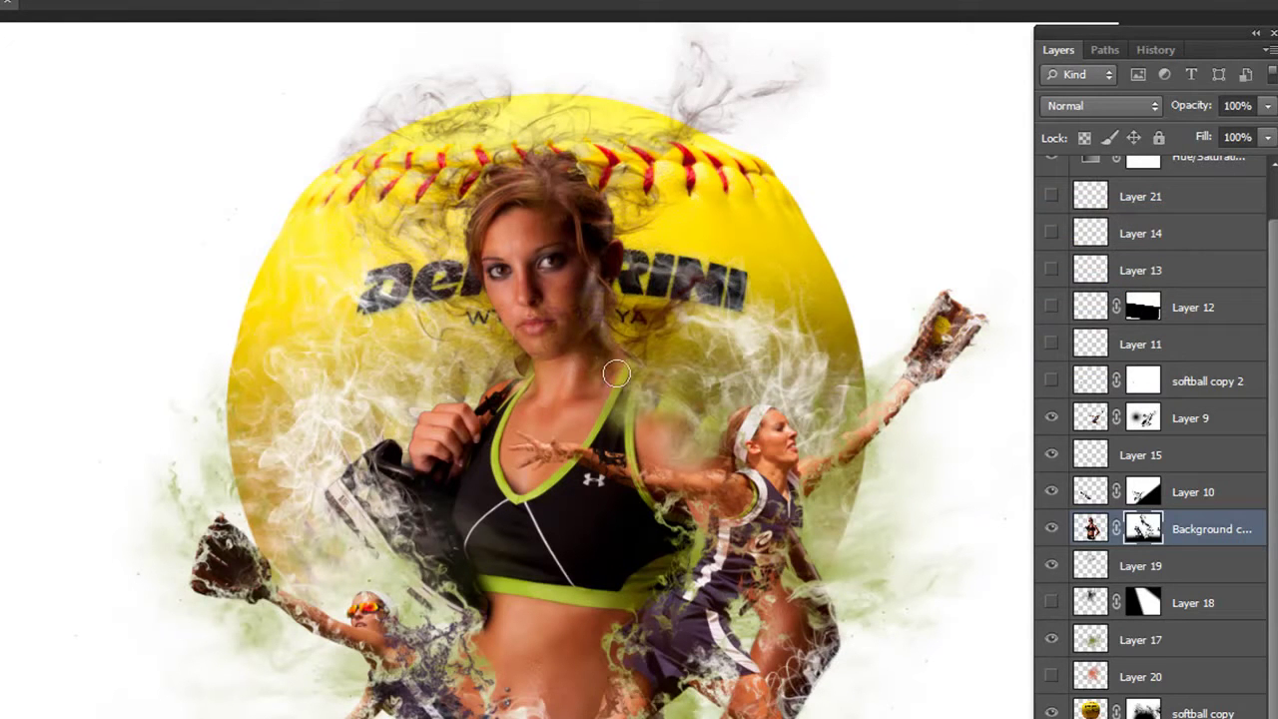
key("bracketright")
key("bracketright")
key("bracketright")
mouse_move(585, 271)
left_mouse_down()
mouse_move(599, 300)
mouse_move(571, 271)
mouse_move(612, 155)
left_mouse_up()
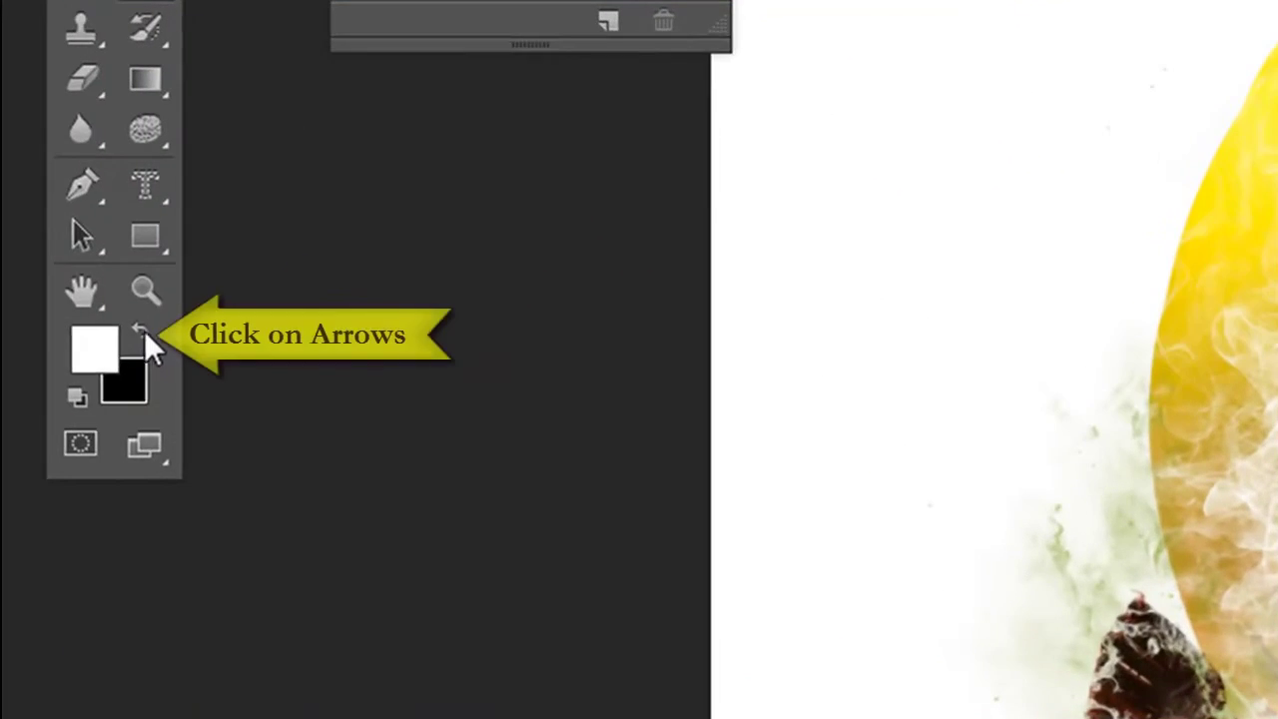
Swap the foreground colour back to black and close the Swatches panel
left_click(141, 330)
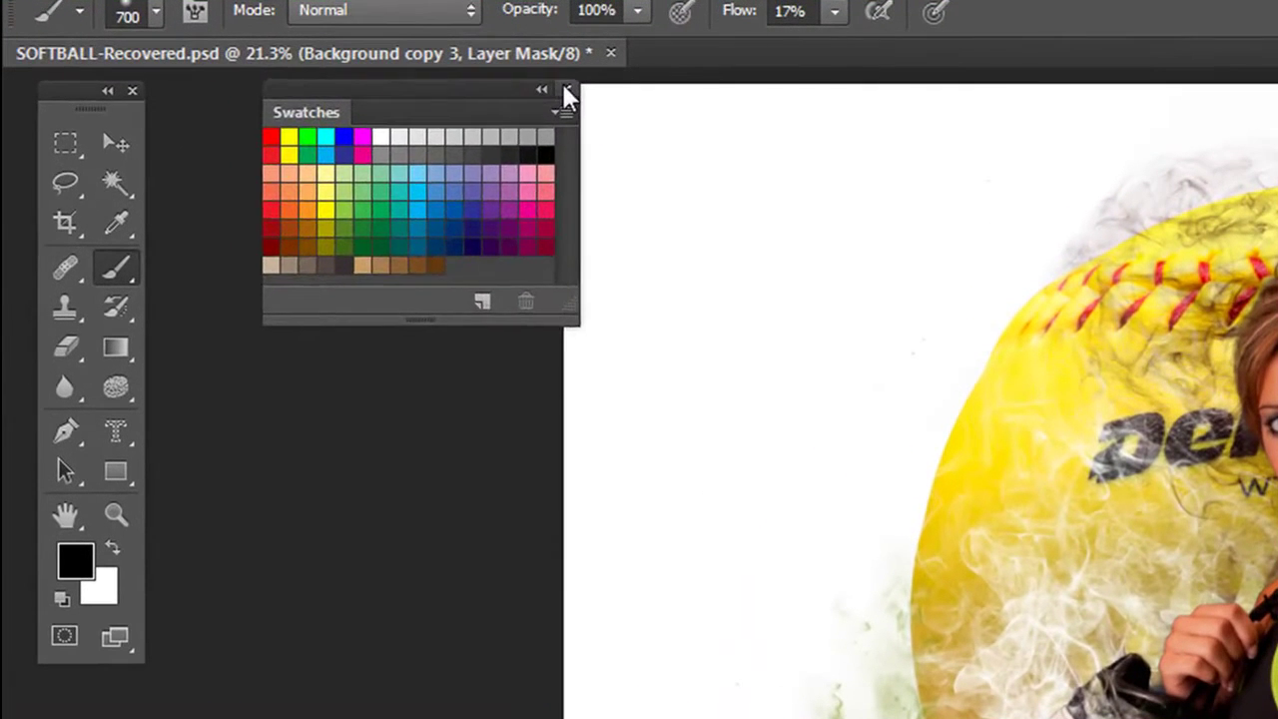
left_click(566, 90)
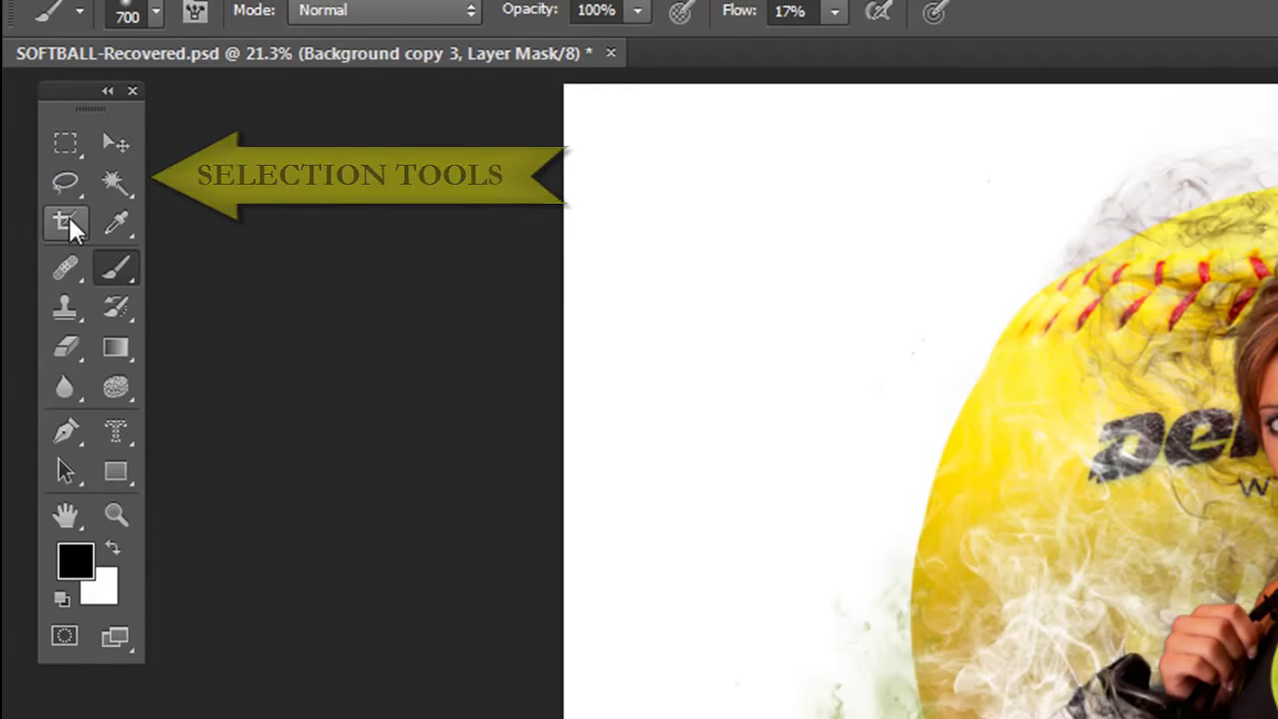
Make a rectangular selection from the white background across part of the softball, switch to the Elliptical Marquee and deselect
key("m")
mouse_move(676, 189)
left_mouse_down()
mouse_move(829, 327)
mouse_move(1272, 596)
left_mouse_up()
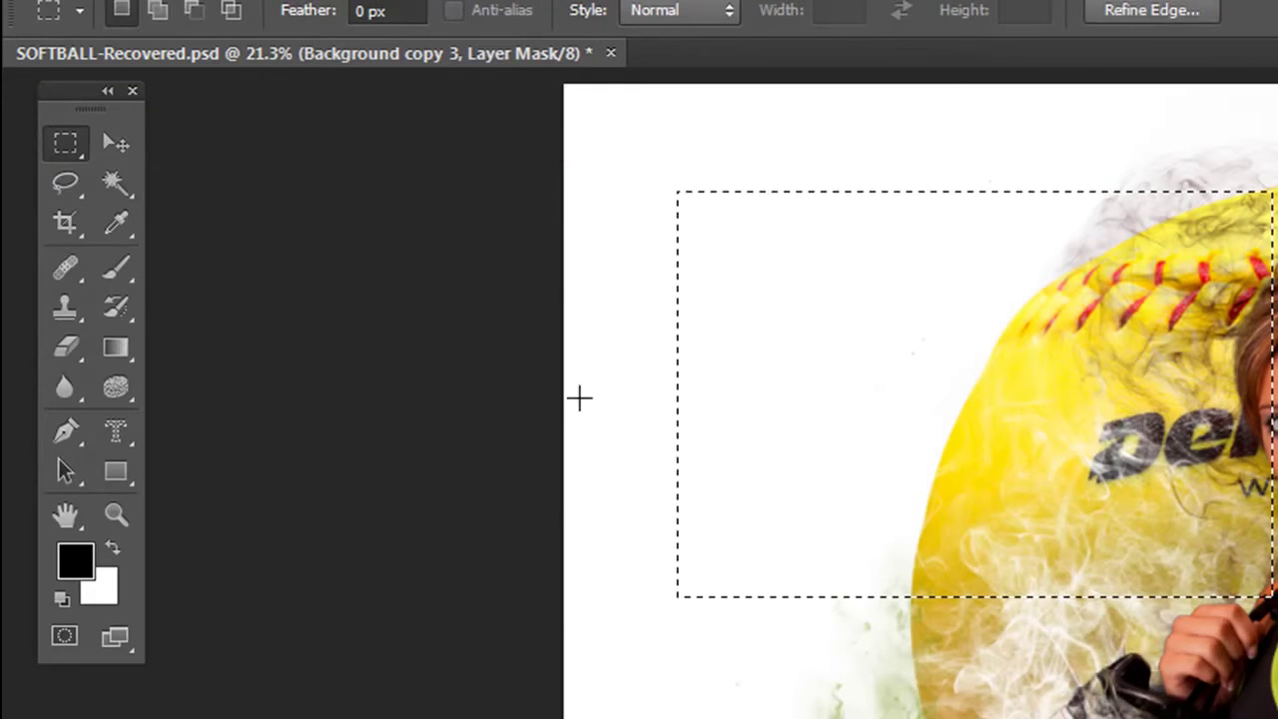
left_click(72, 143)
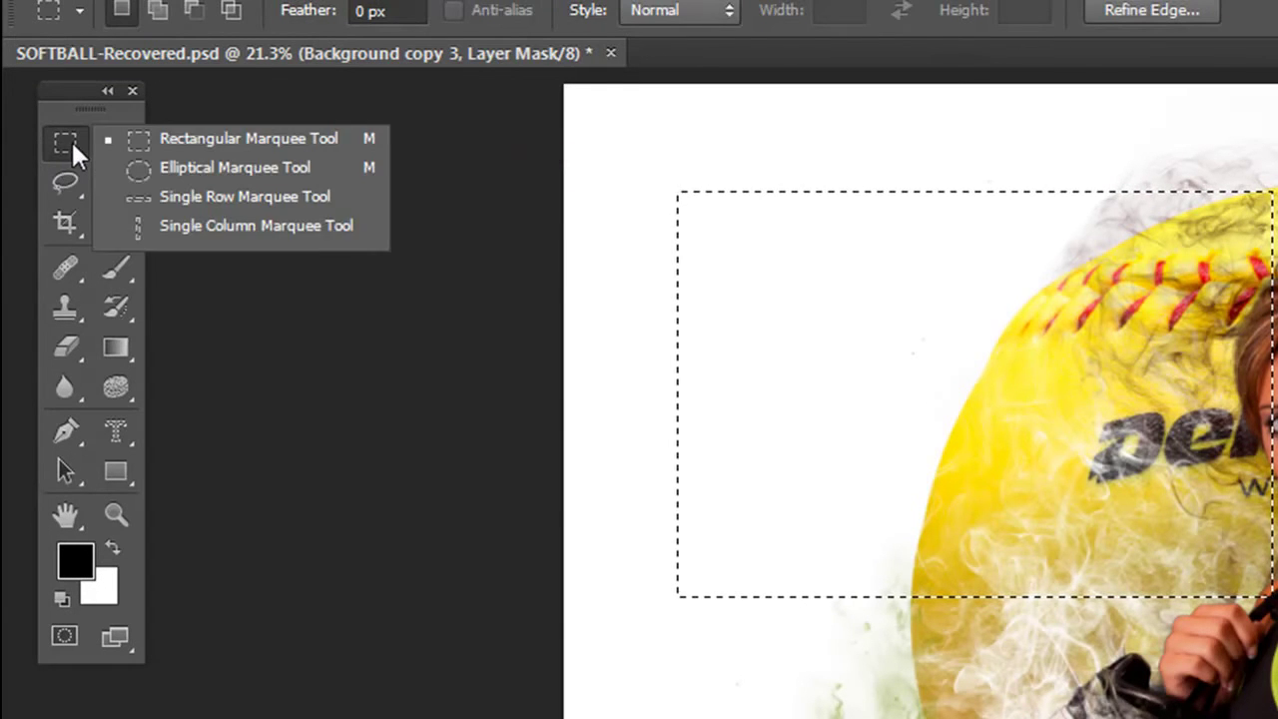
left_click(192, 167)
key("ctrl+d")
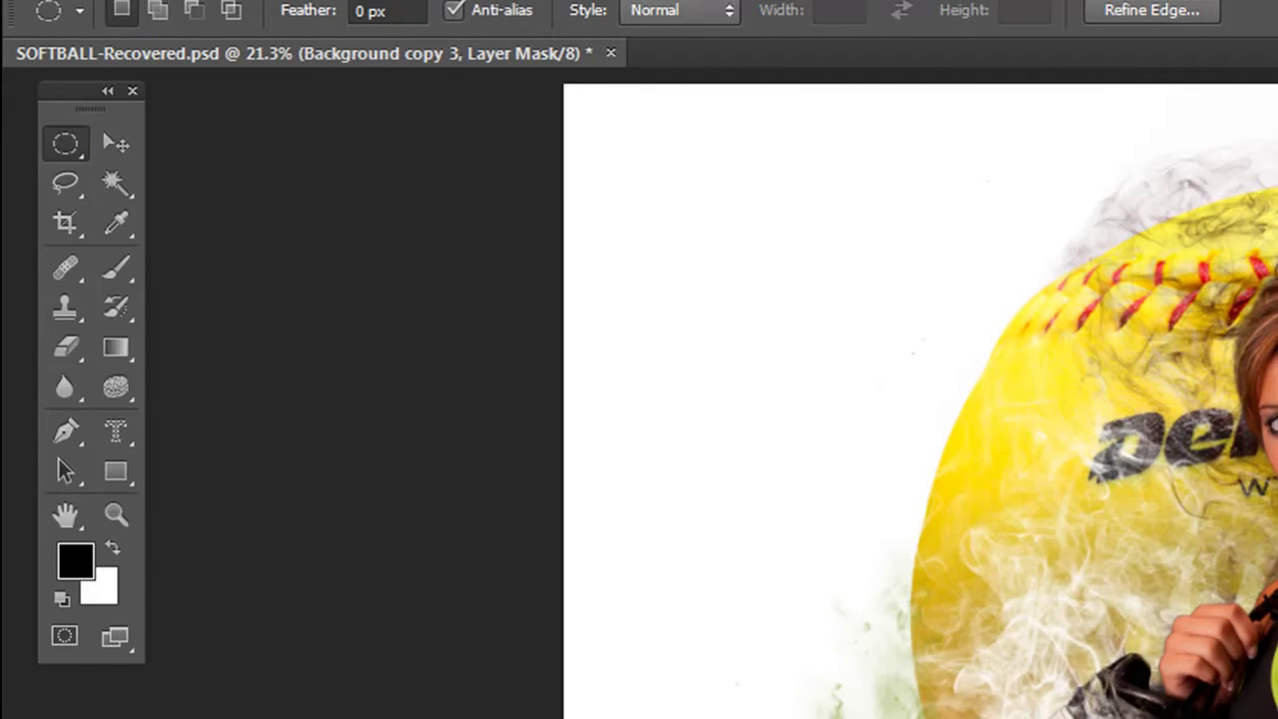
Return to the Rectangular Marquee, set the lasso to Magnetic Lasso and activate the Magic Wand
left_click(66, 142)
left_click(156, 133)
left_click(72, 183)
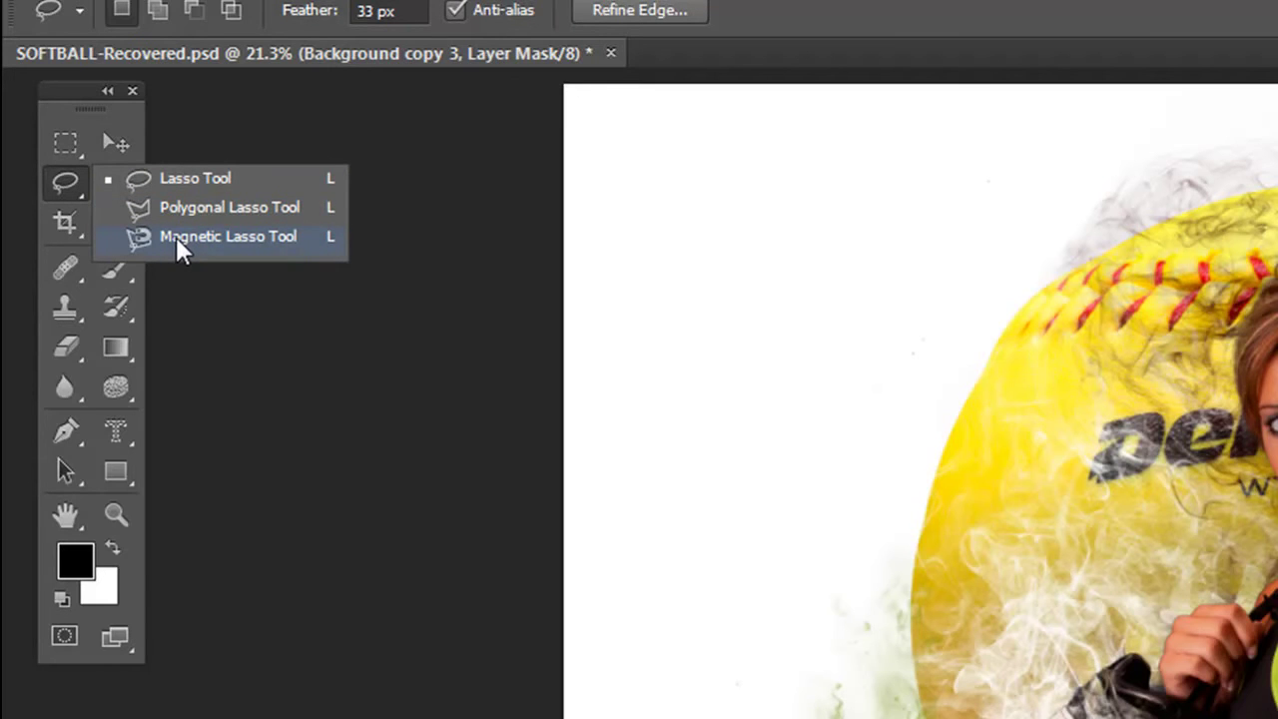
left_click(176, 236)
left_click(117, 179)
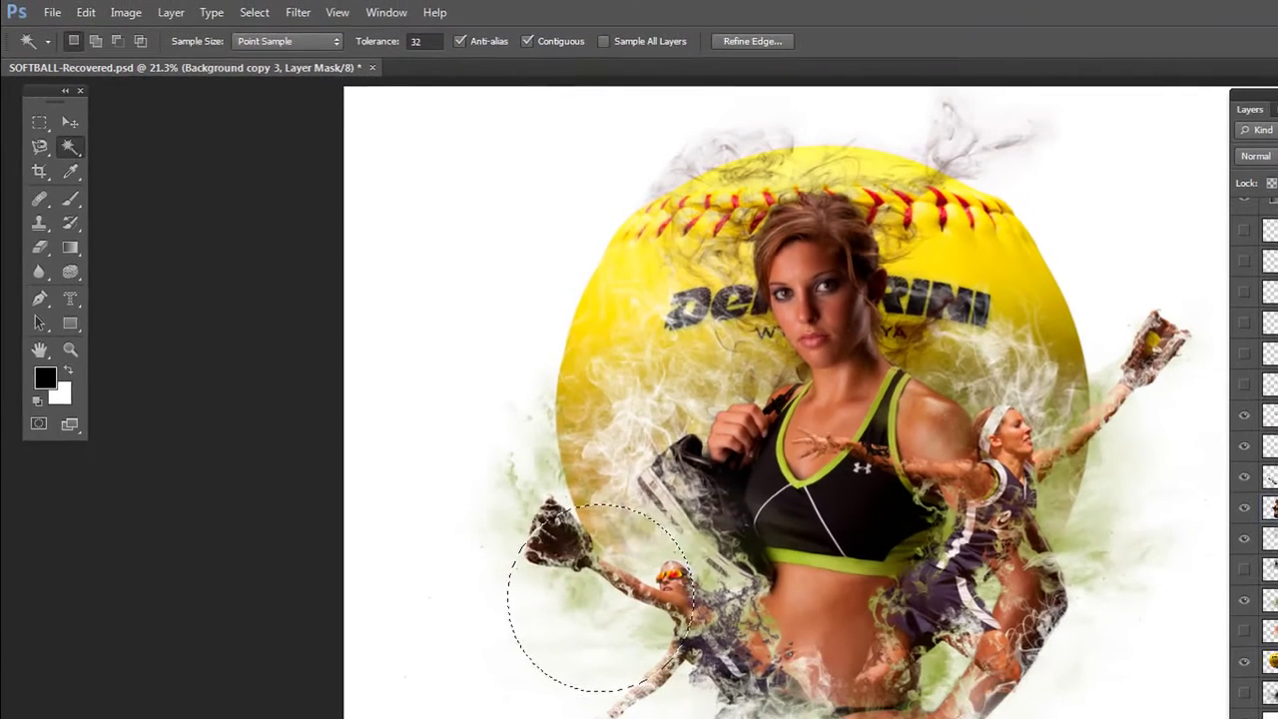
Make the softball copy layer active and select the ball's yellow areas with the Magic Wand, adding further areas to the selection
left_click(1221, 332, "ctrl")
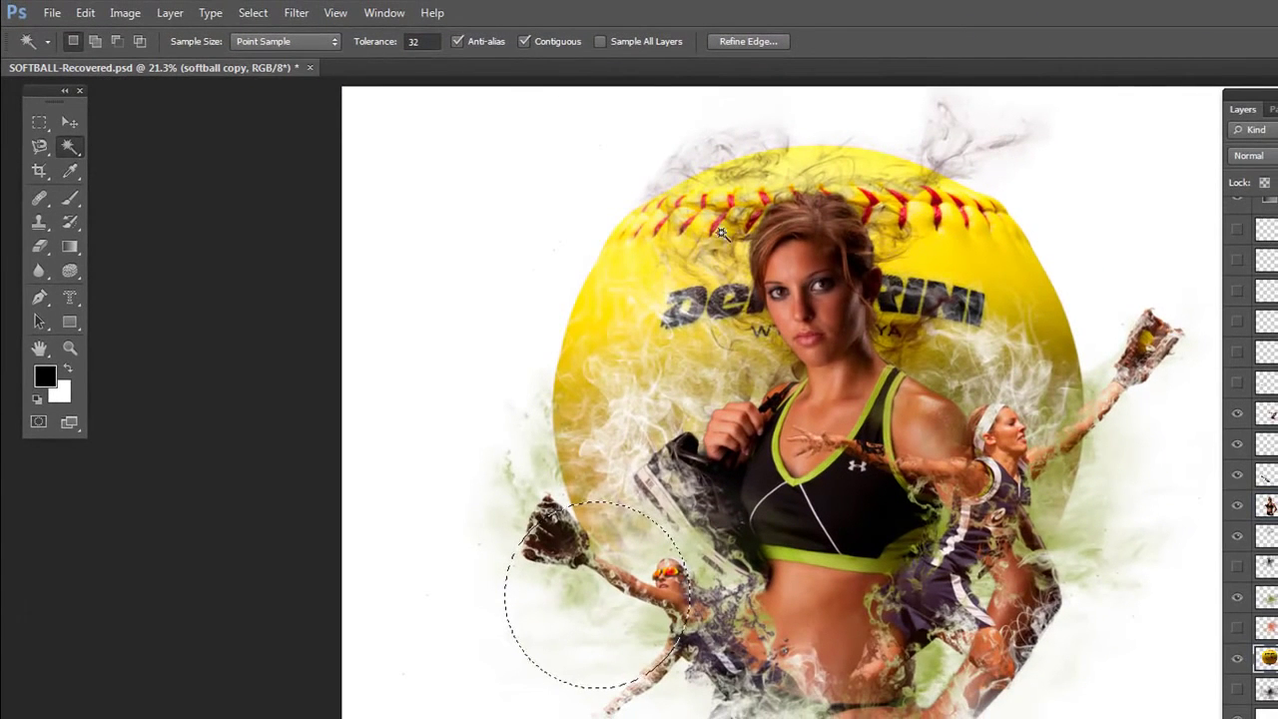
key("shift")
left_click(947, 262, "shift")
left_click(764, 157)
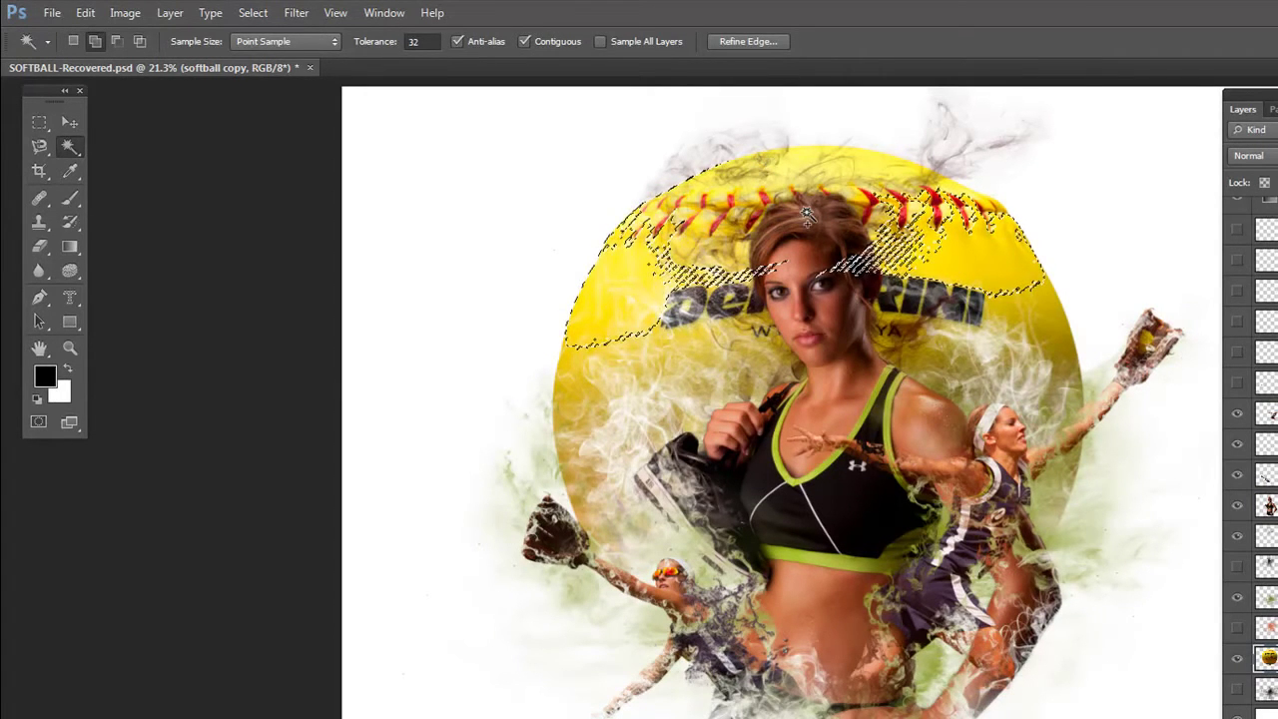
left_click(612, 361, "shift")
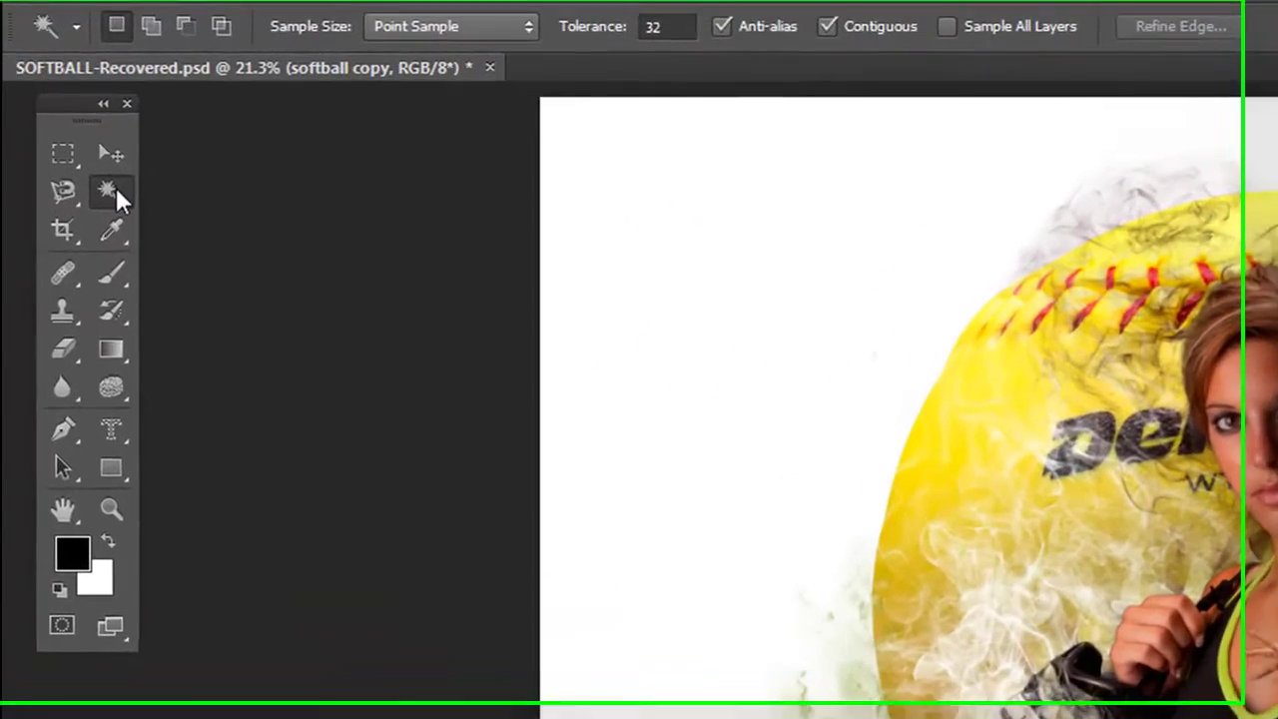
Replace the Magic Wand with the Quick Selection tool, go past the Crop tool and activate the Eyedropper
right_click(69, 146)
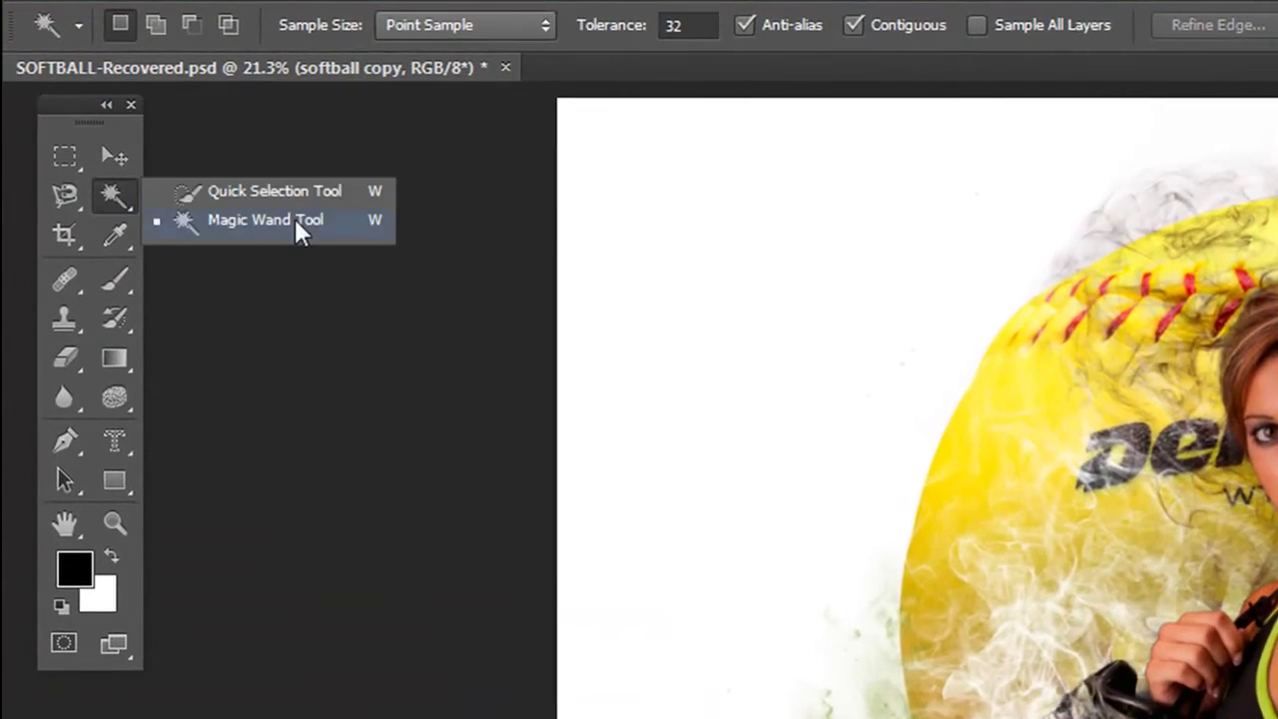
left_click(62, 237)
left_click(124, 237)
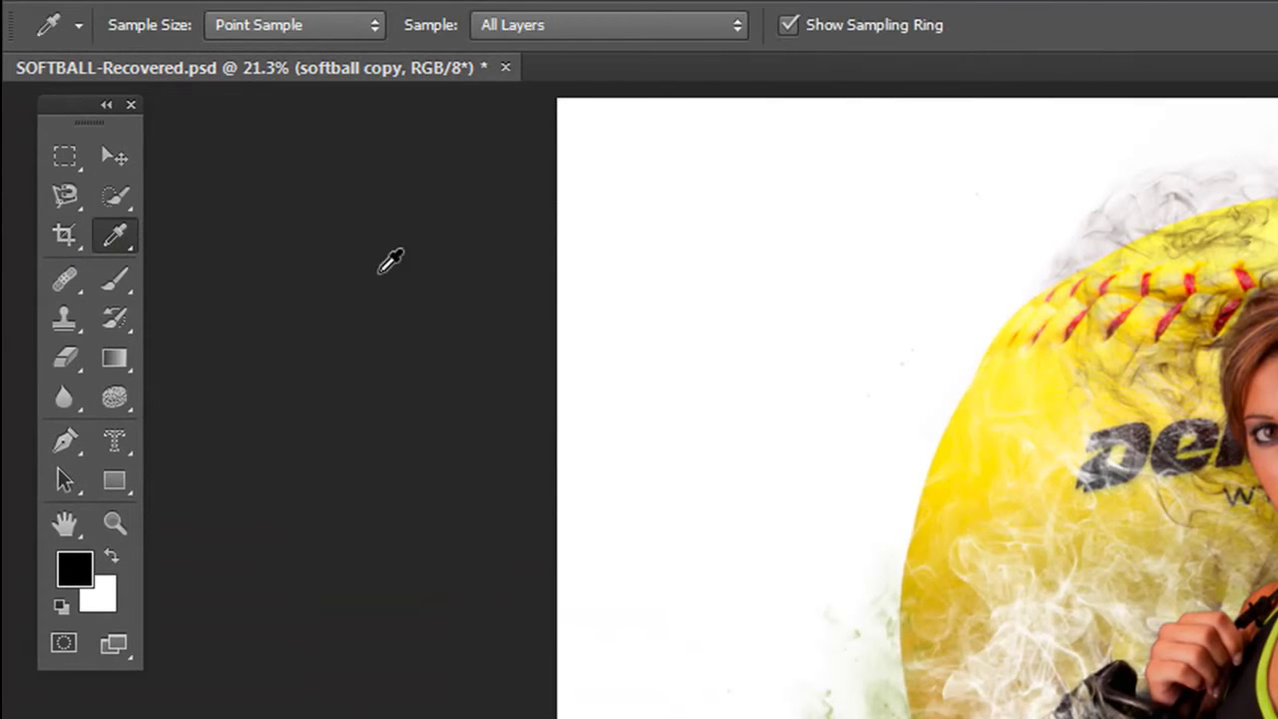
Sample foreground colours from the woman's skin, the green trim of her top, the purple uniform and her lips
left_click(999, 379)
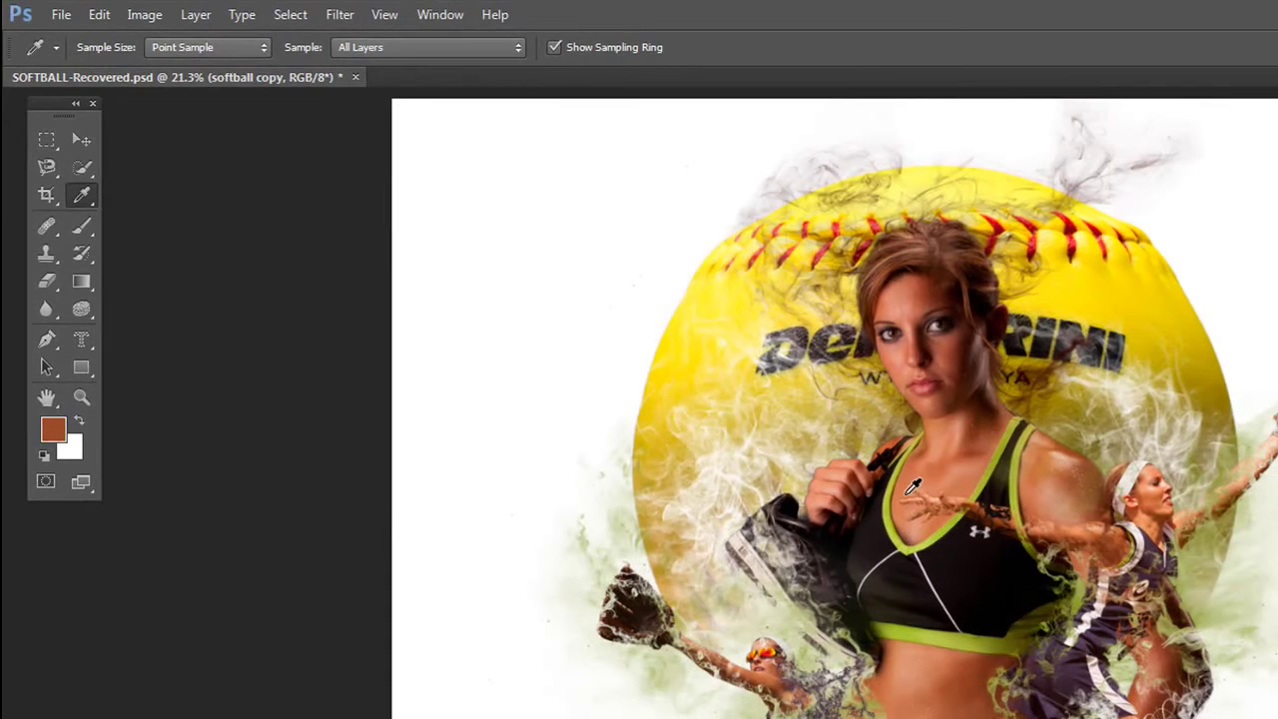
left_click(941, 636)
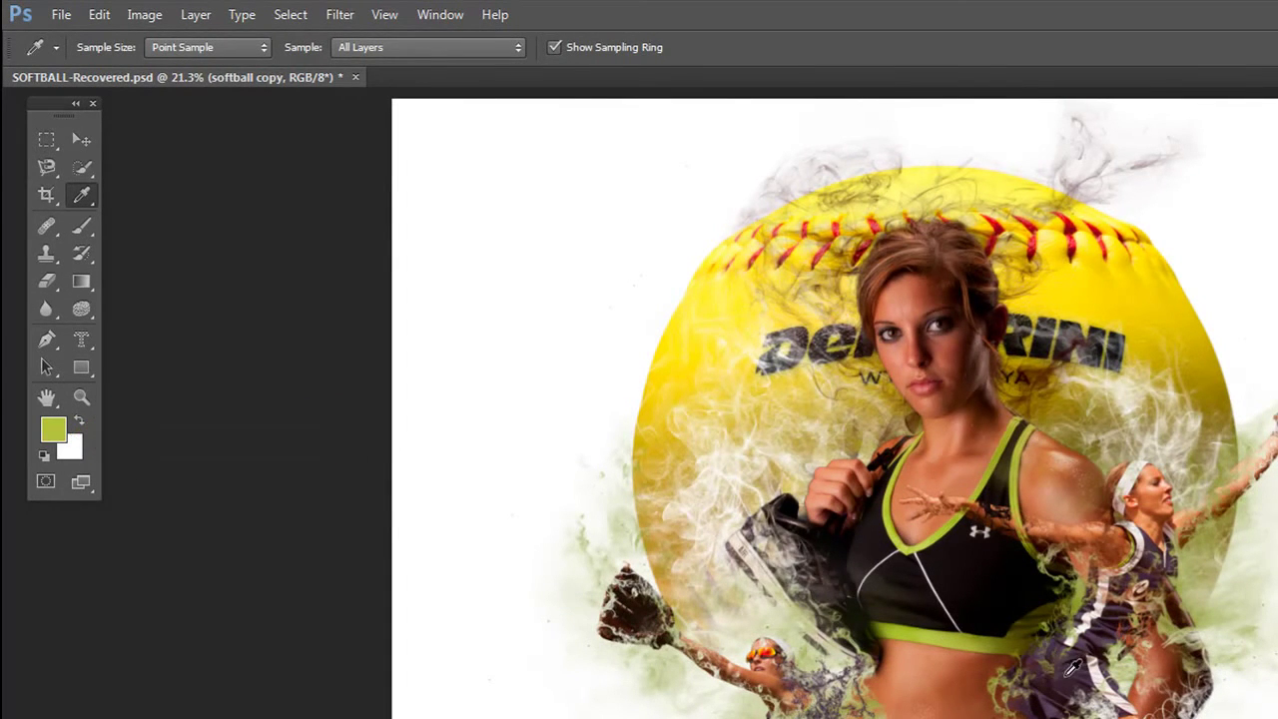
left_click(1062, 644)
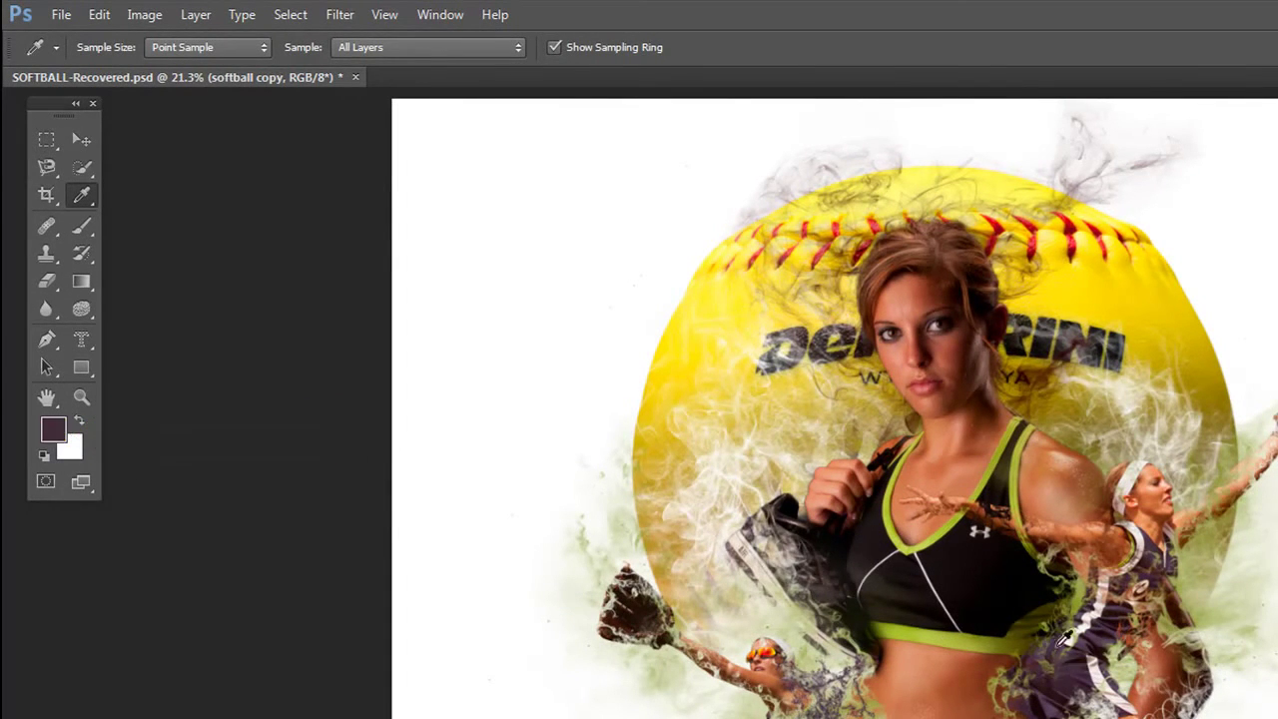
left_click(934, 380)
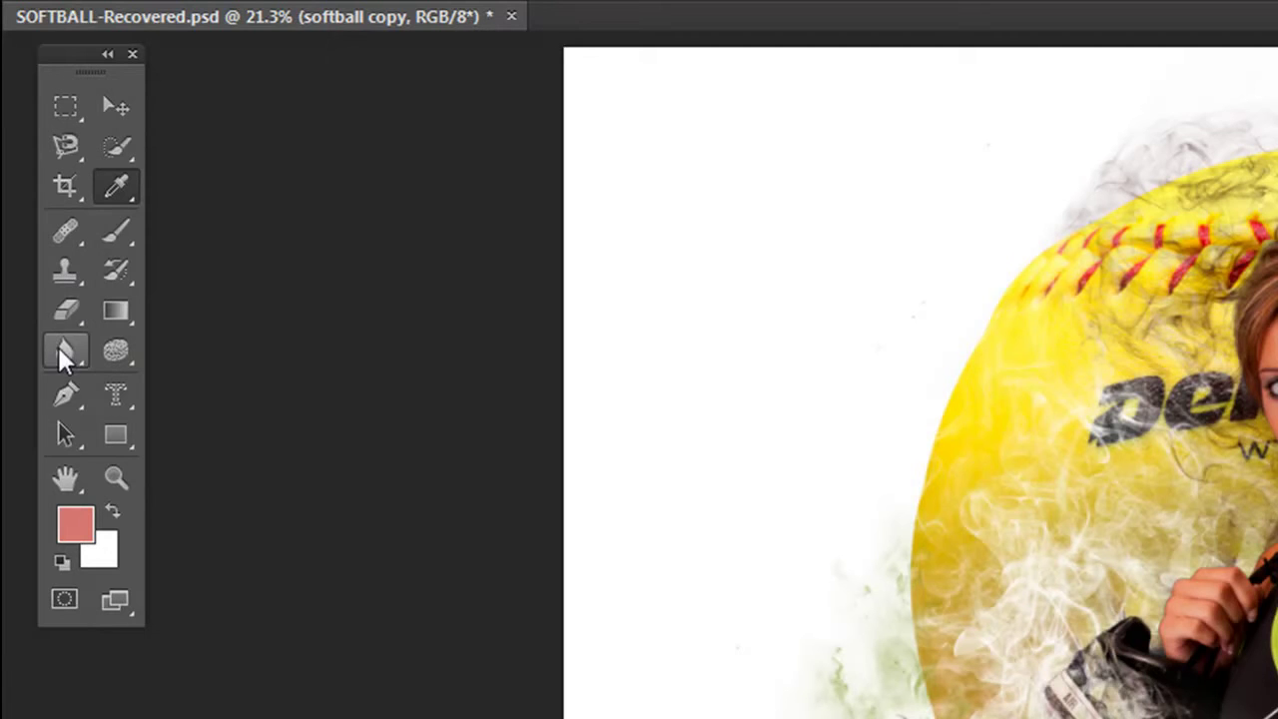
Activate the Brush, History Brush and Sponge tools in turn, showing the Brush and Sponge tool variants
left_click(120, 231)
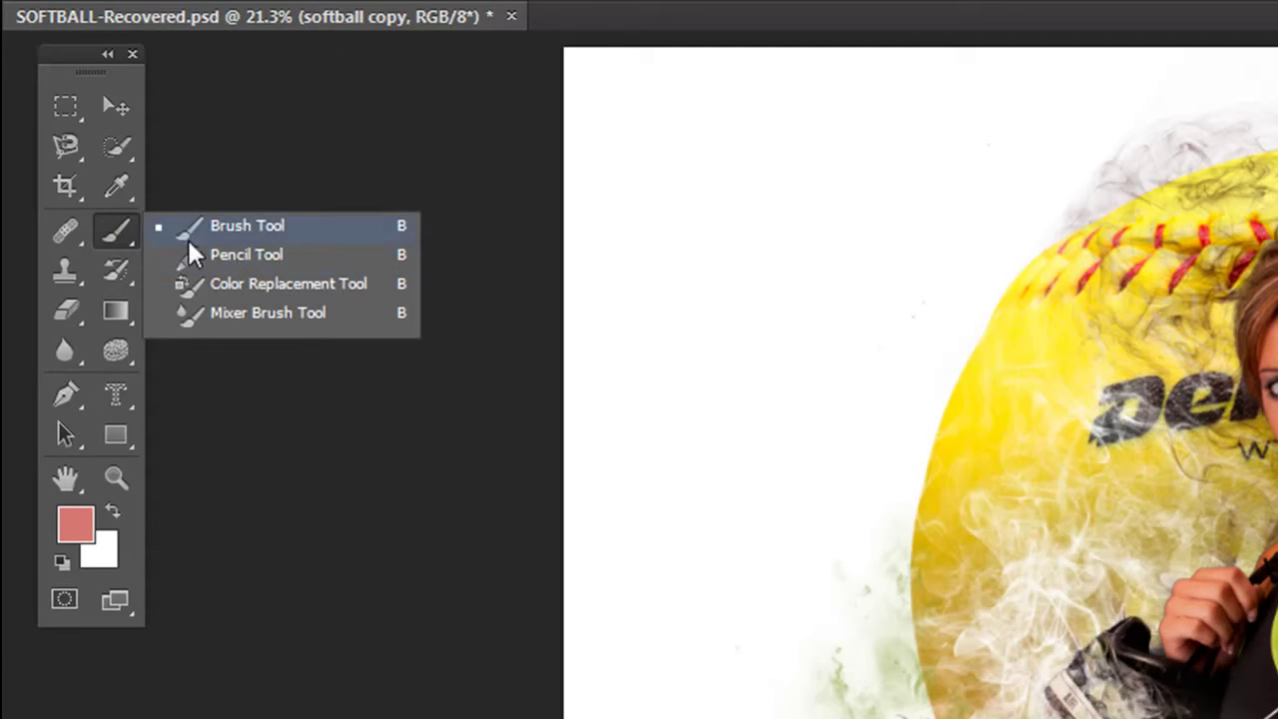
left_click(115, 267)
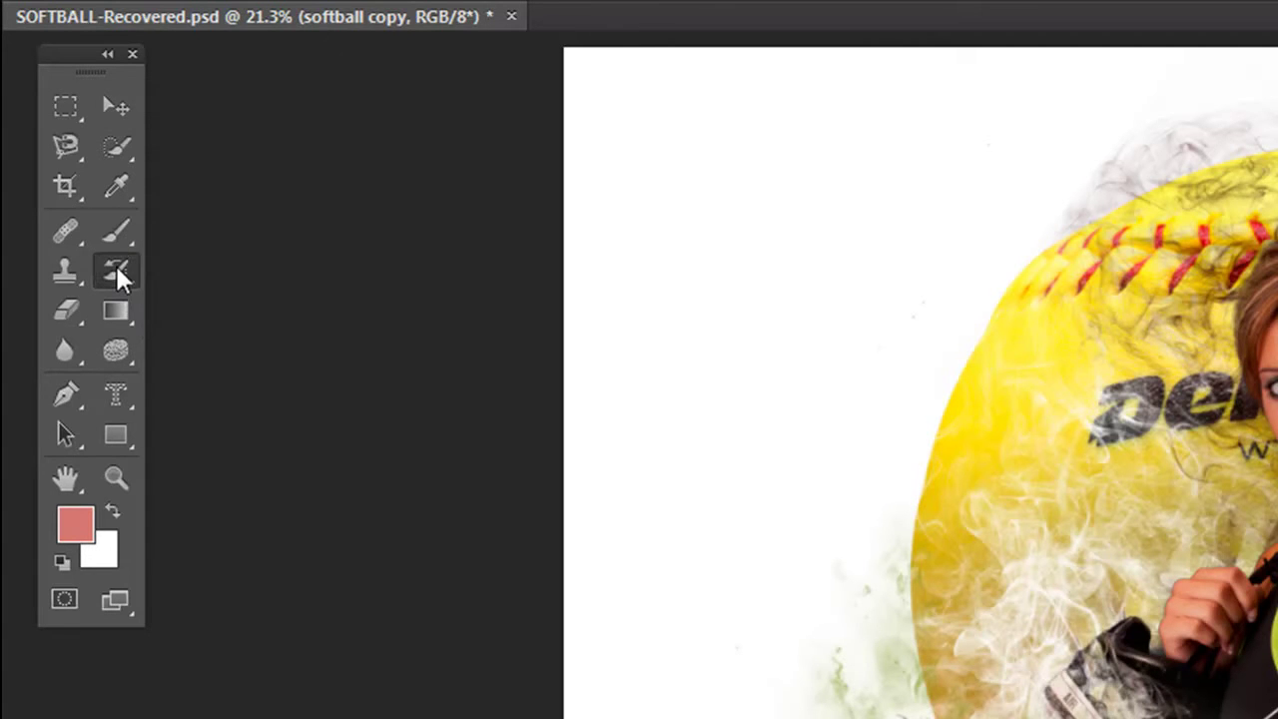
left_click(114, 347)
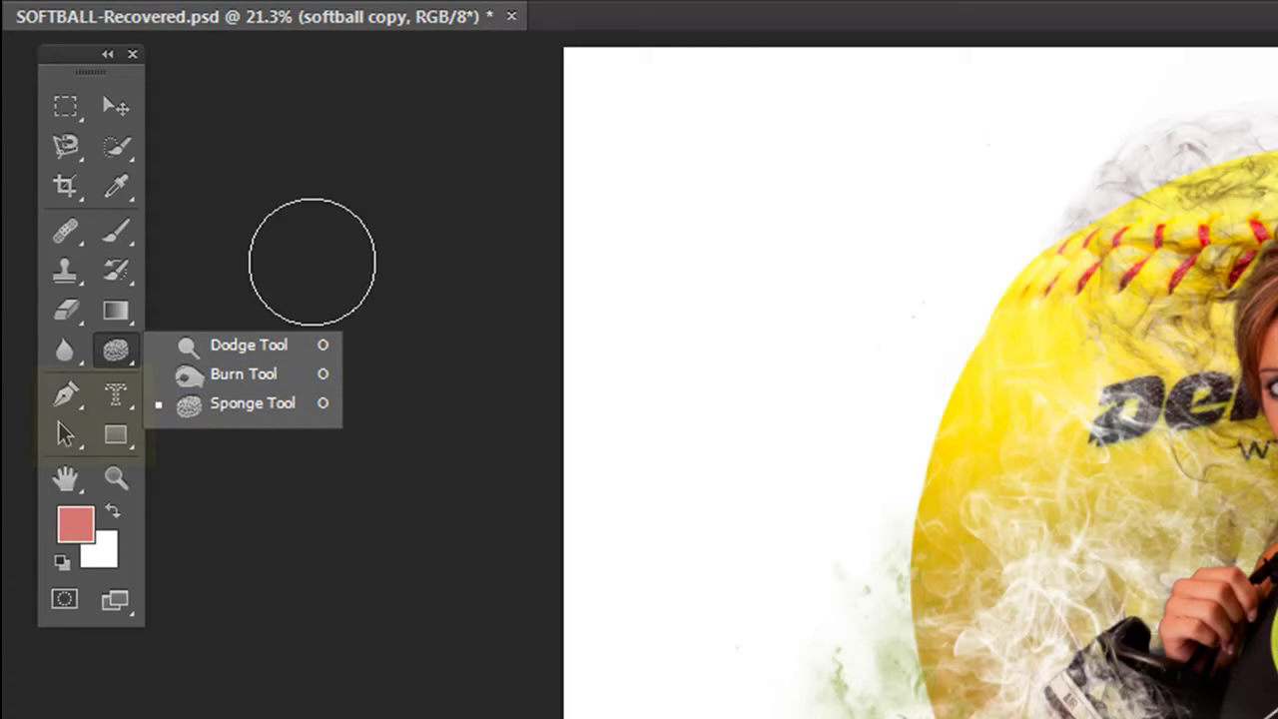
left_click(307, 204)
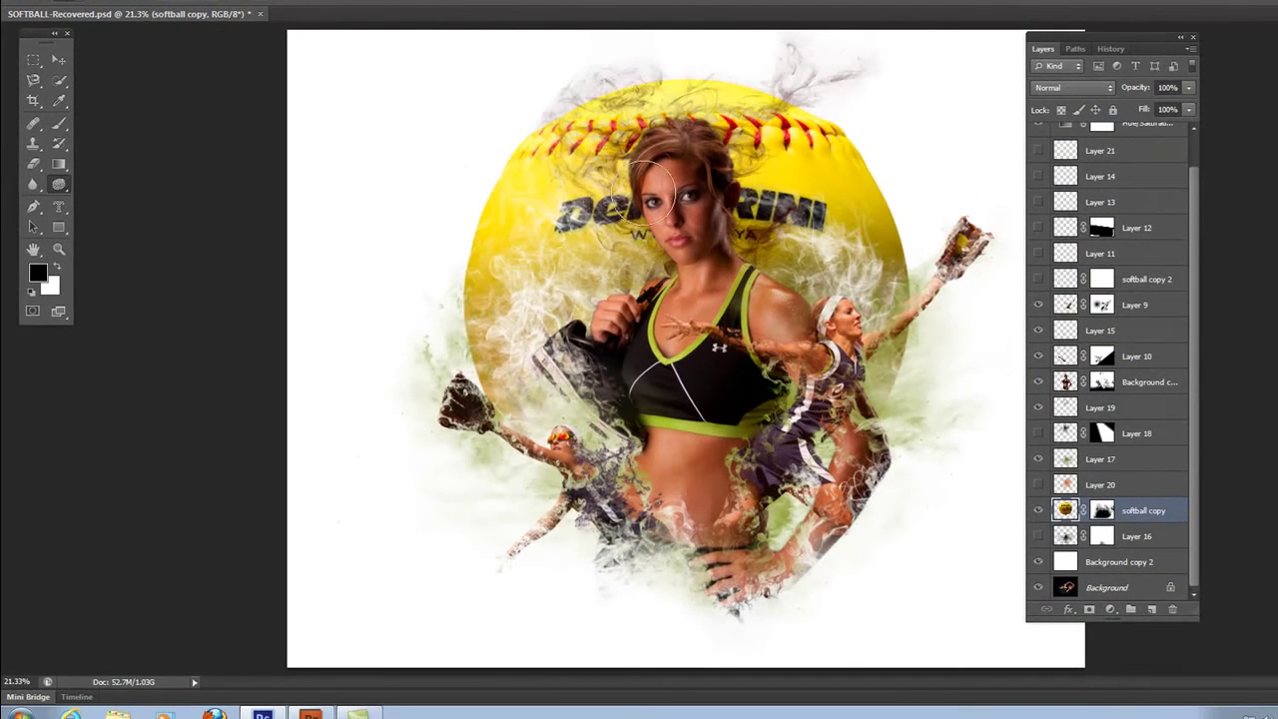
Try brushing over the woman's hair and face on the Background copy 3 layer mask
left_click(1103, 382)
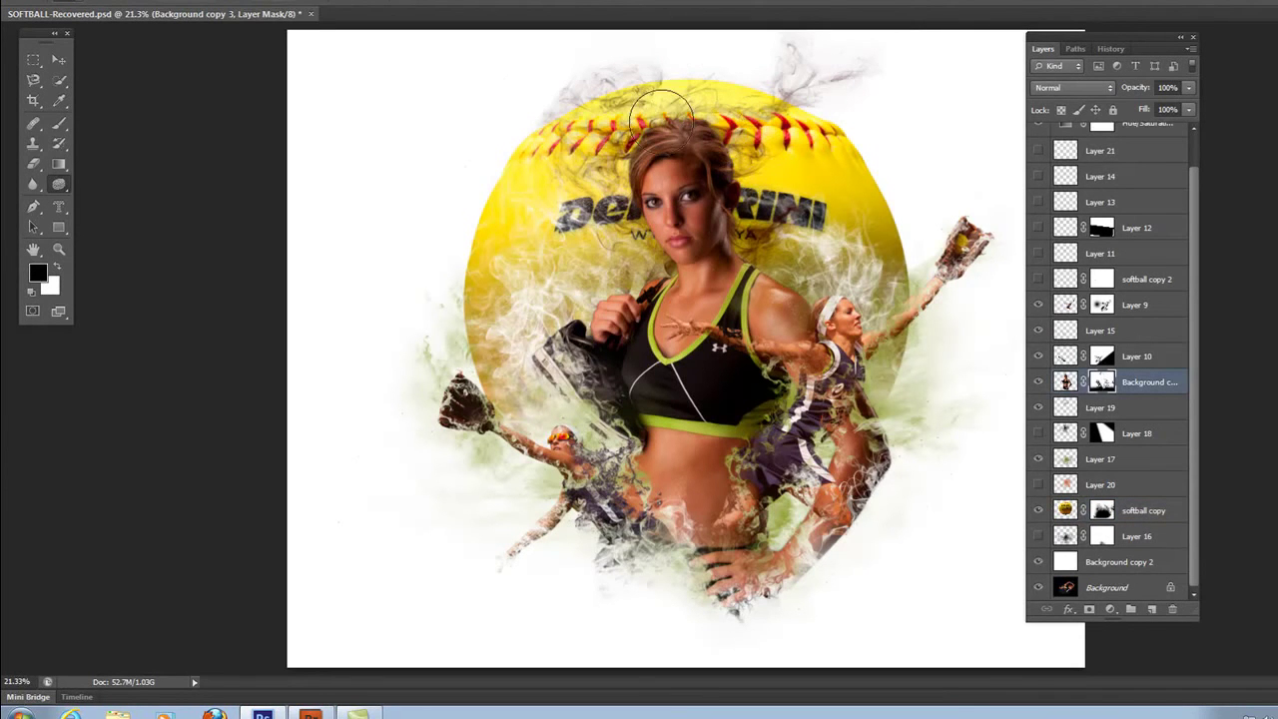
mouse_move(699, 162)
left_mouse_down()
mouse_move(660, 211)
mouse_move(673, 252)
mouse_move(660, 233)
mouse_move(667, 172)
mouse_move(665, 206)
left_mouse_up()
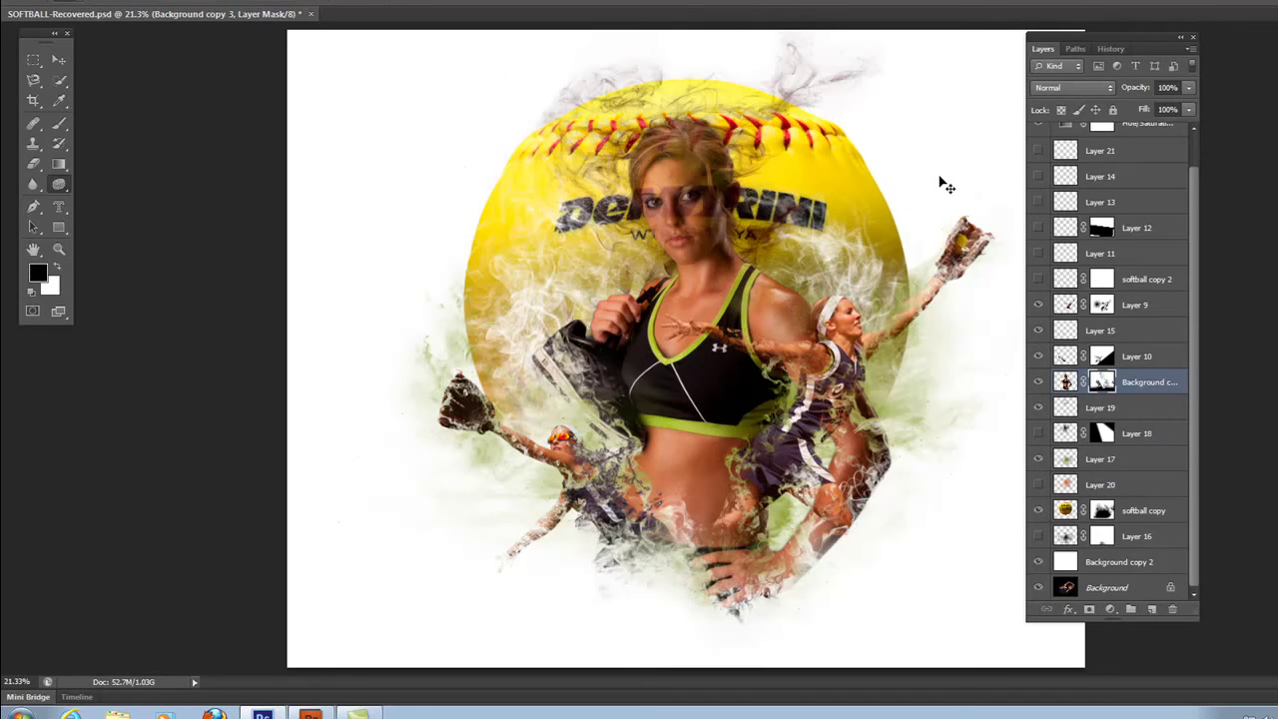
left_click(947, 185, "ctrl")
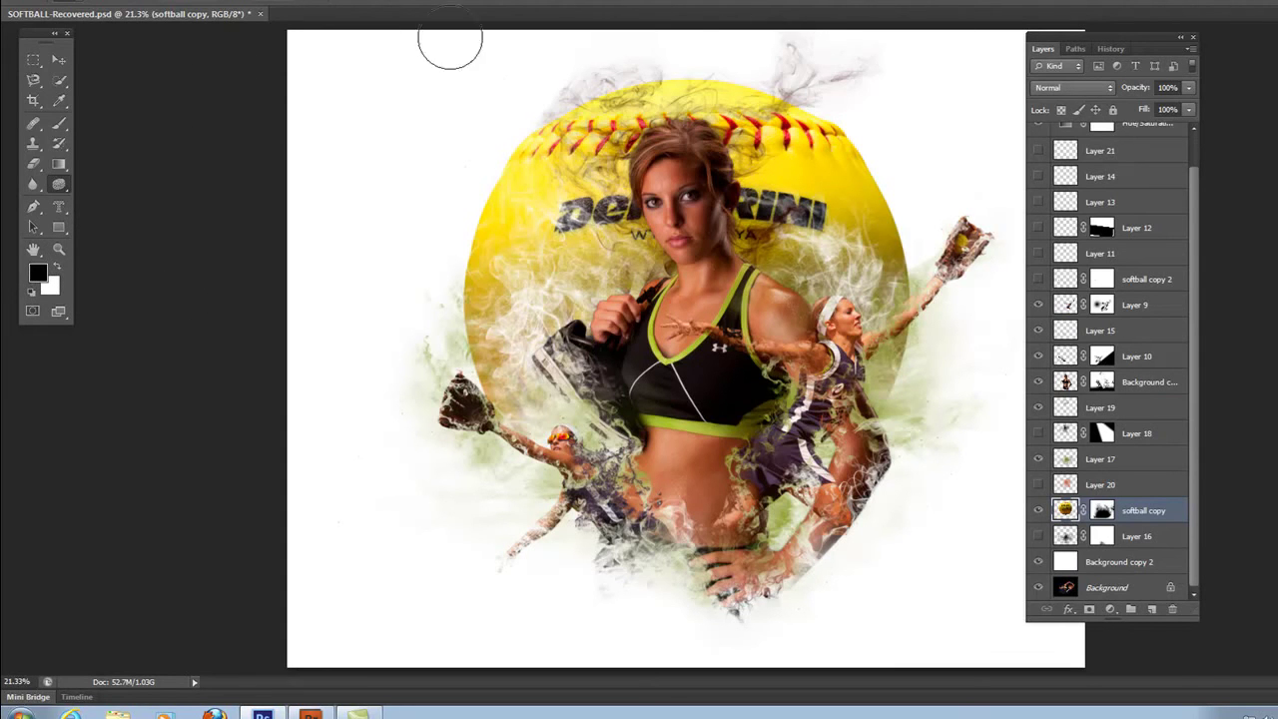
Cycle through the standard, full-screen with panels and black full-screen modes, repositioning the canvas in both full-screen modes
key("f")
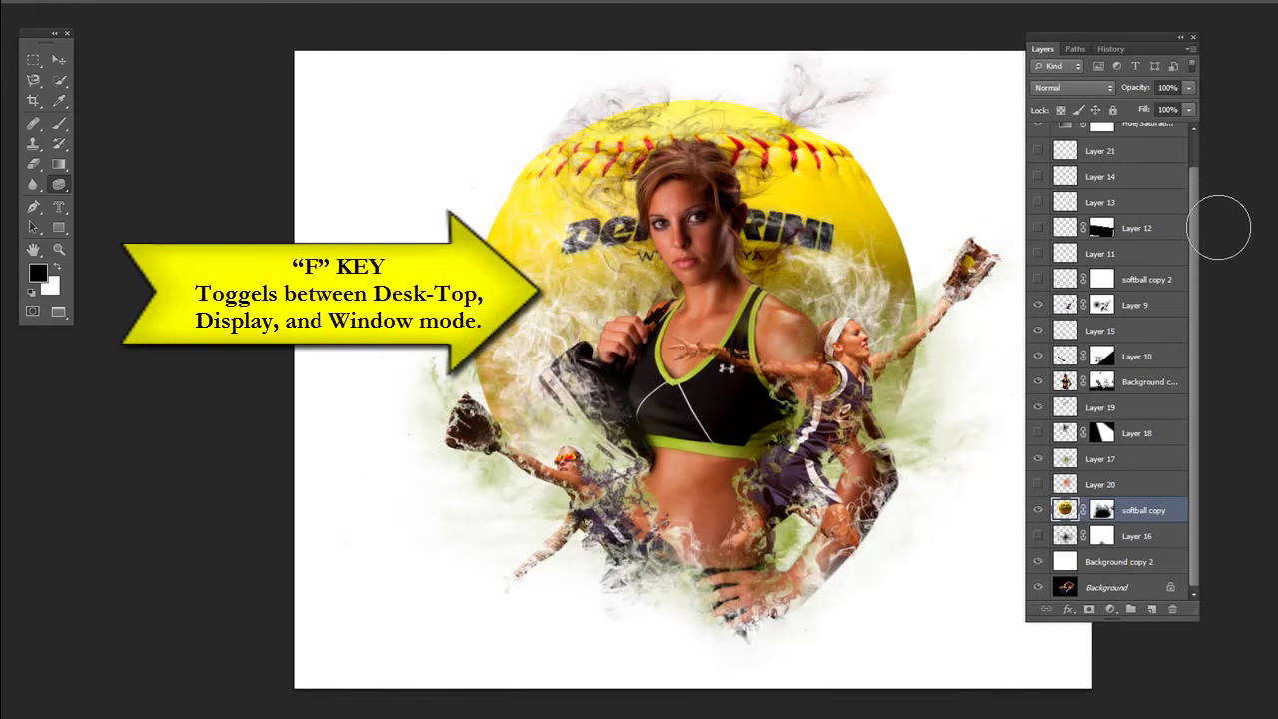
key("f")
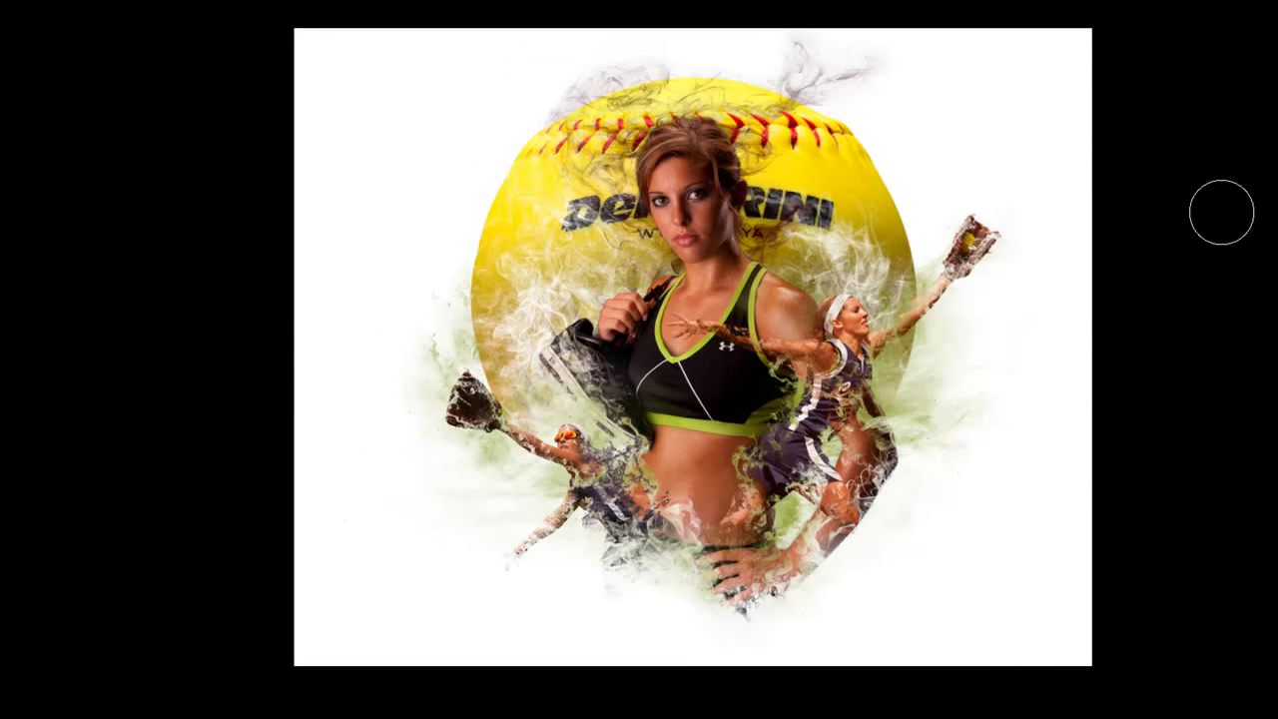
key("f")
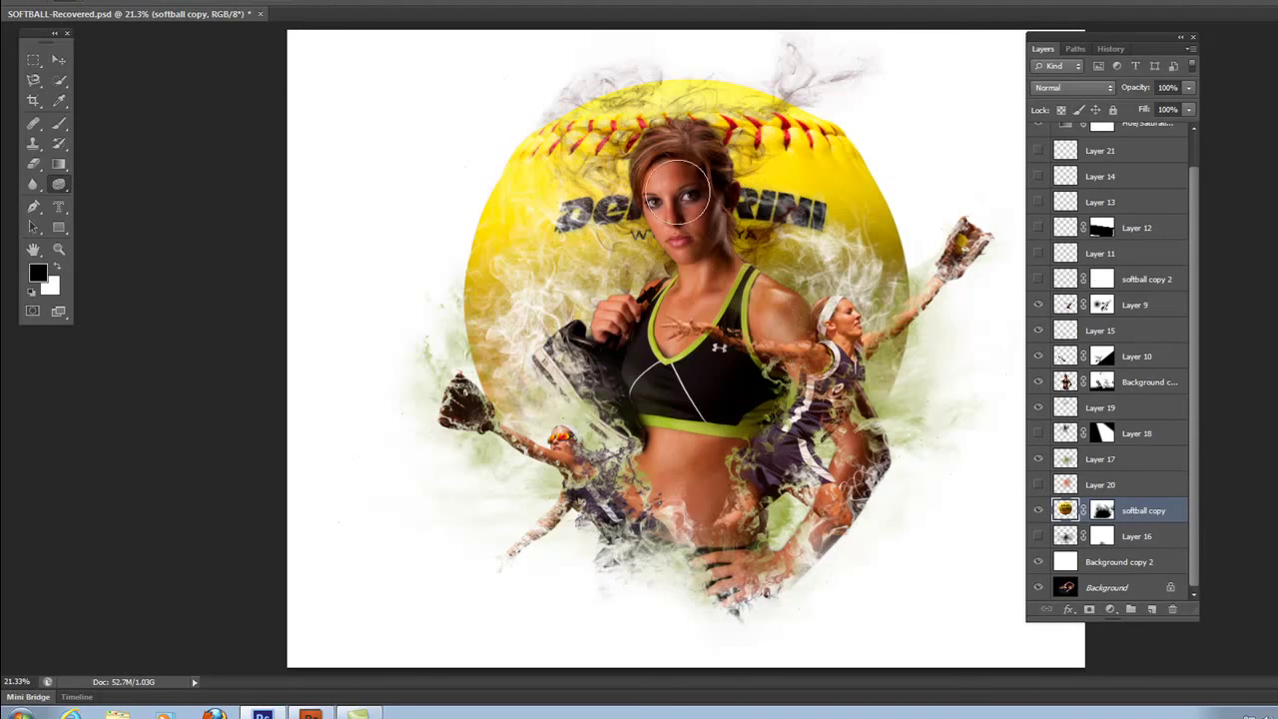
key("f")
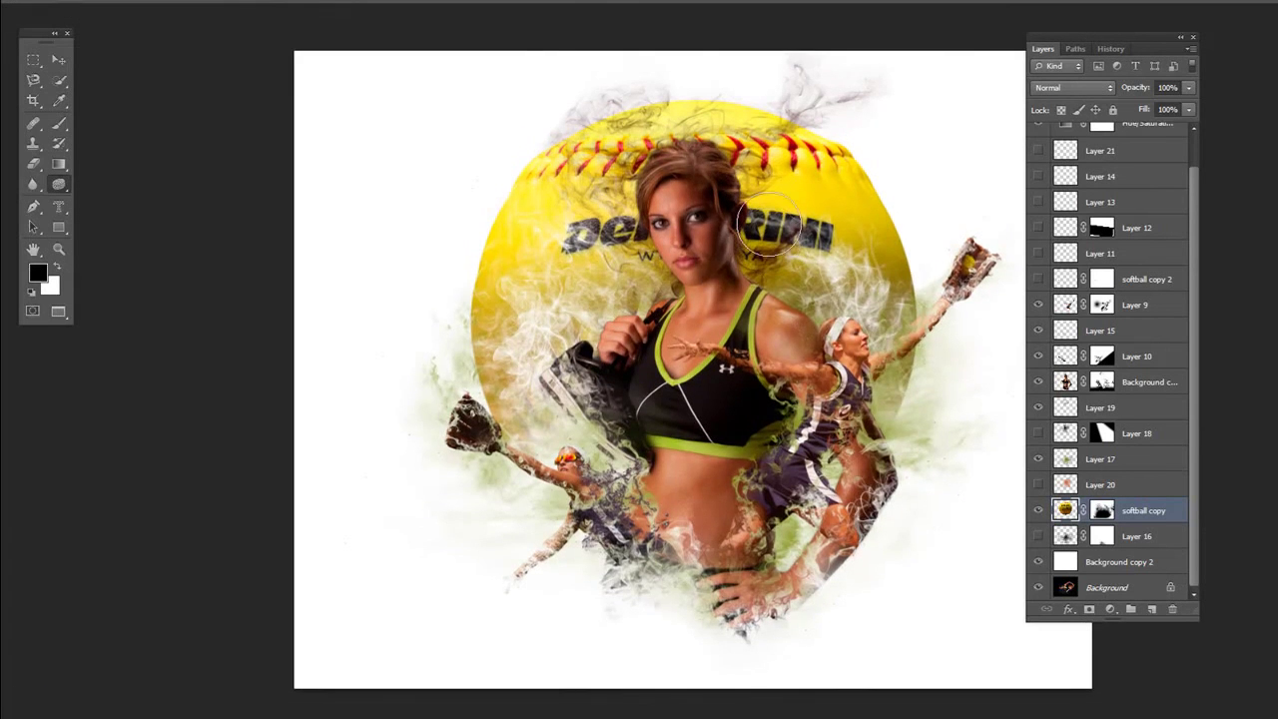
left_click_drag(772, 228, 677, 205)
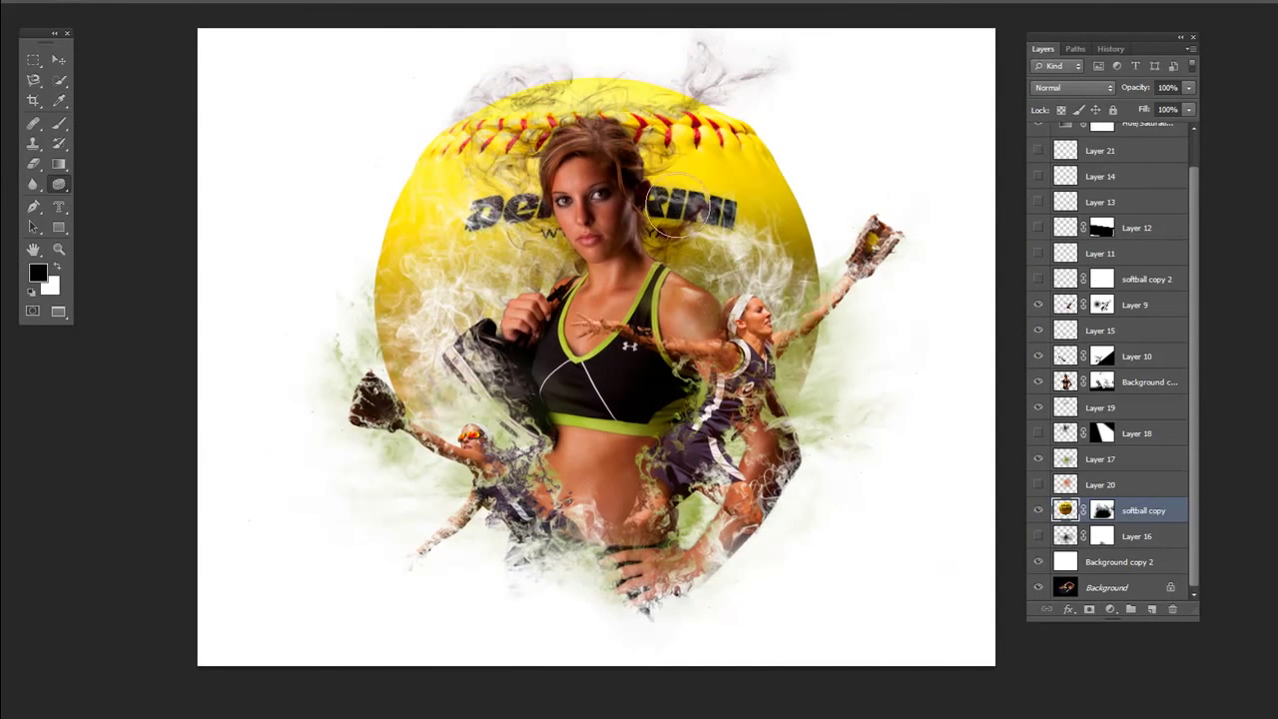
key("f")
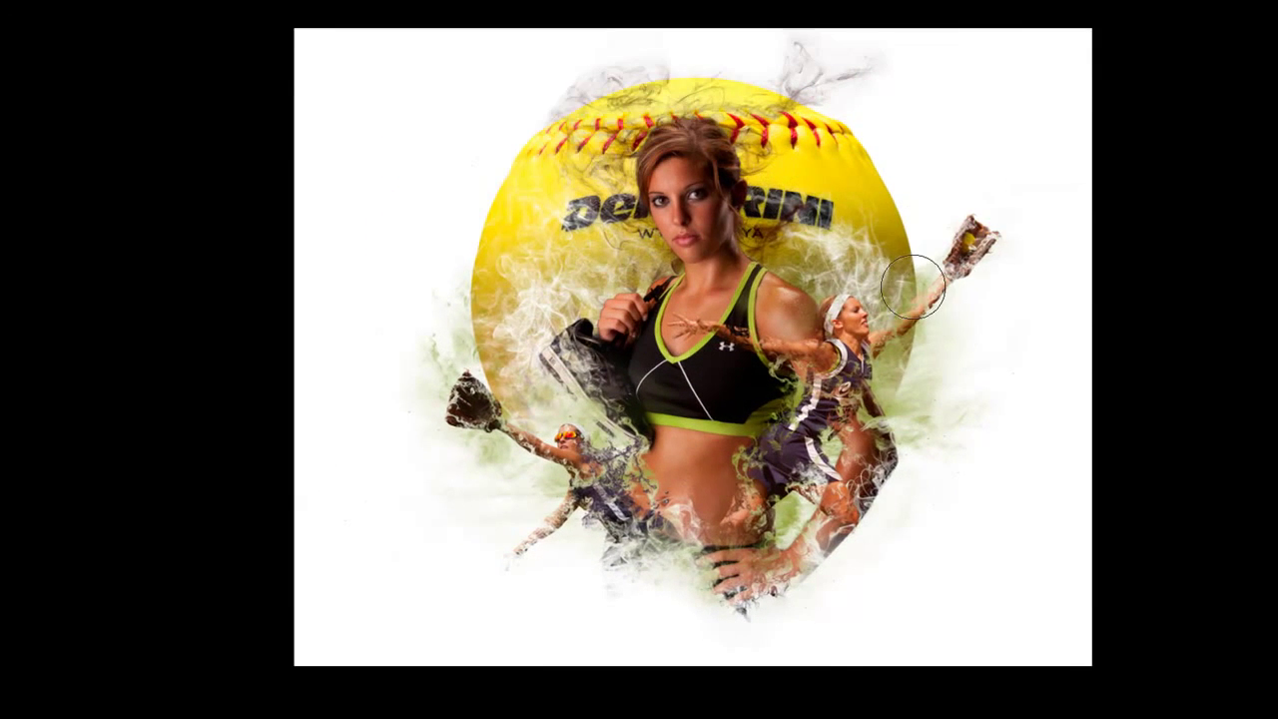
mouse_move(623, 267)
left_mouse_down()
mouse_move(845, 262)
mouse_move(392, 238)
mouse_move(616, 275)
left_mouse_up()
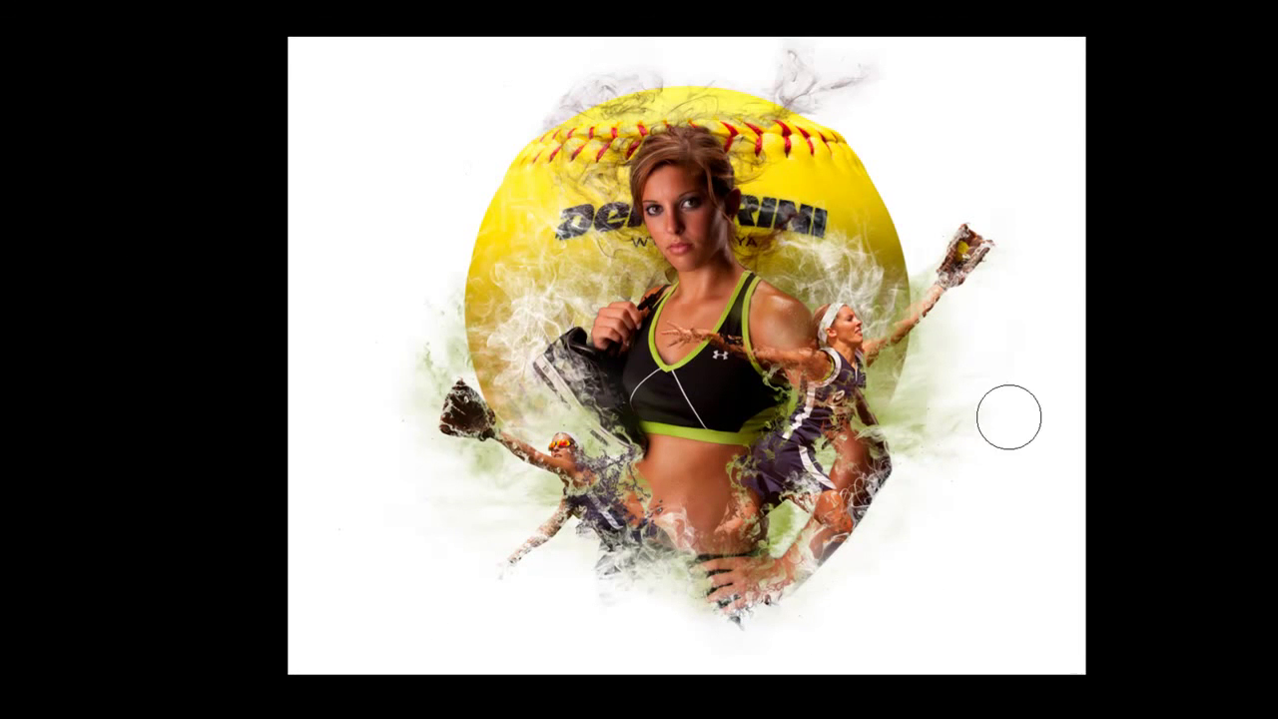
Bring the panels back in full-screen mode and move the Layers panel clear of the artwork
key("Tab")
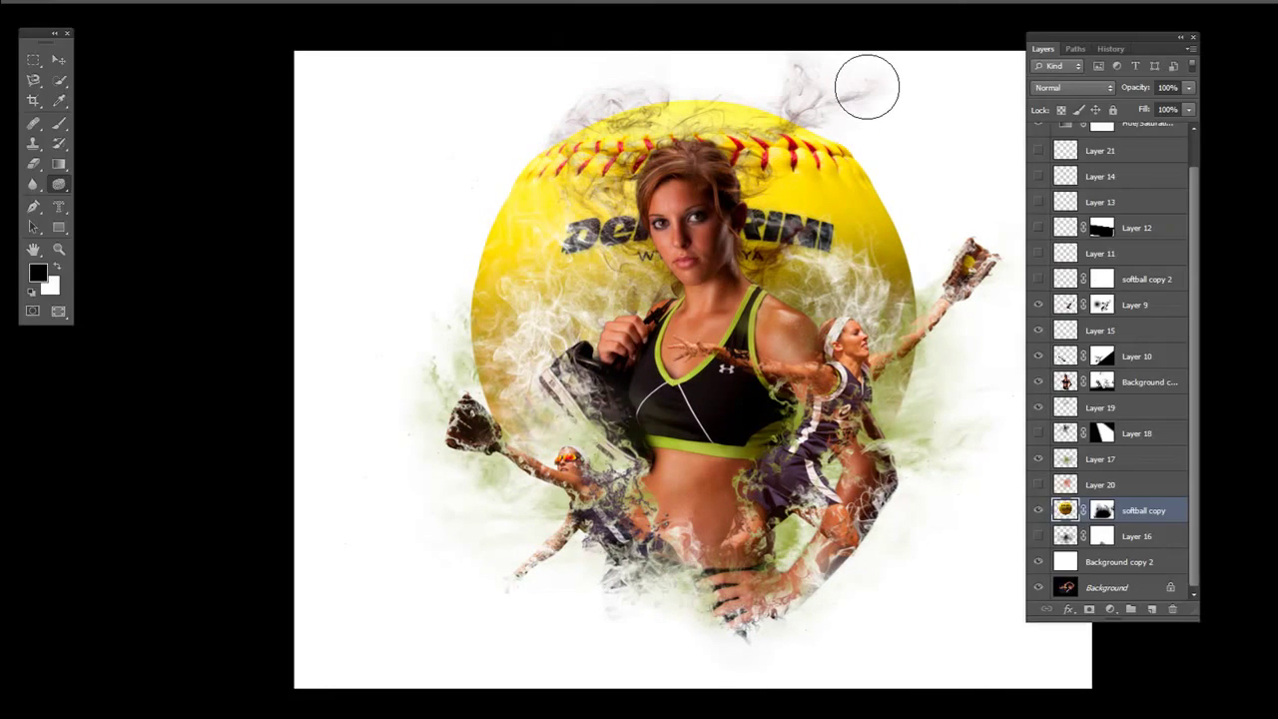
left_click_drag(1133, 44, 1221, 40)
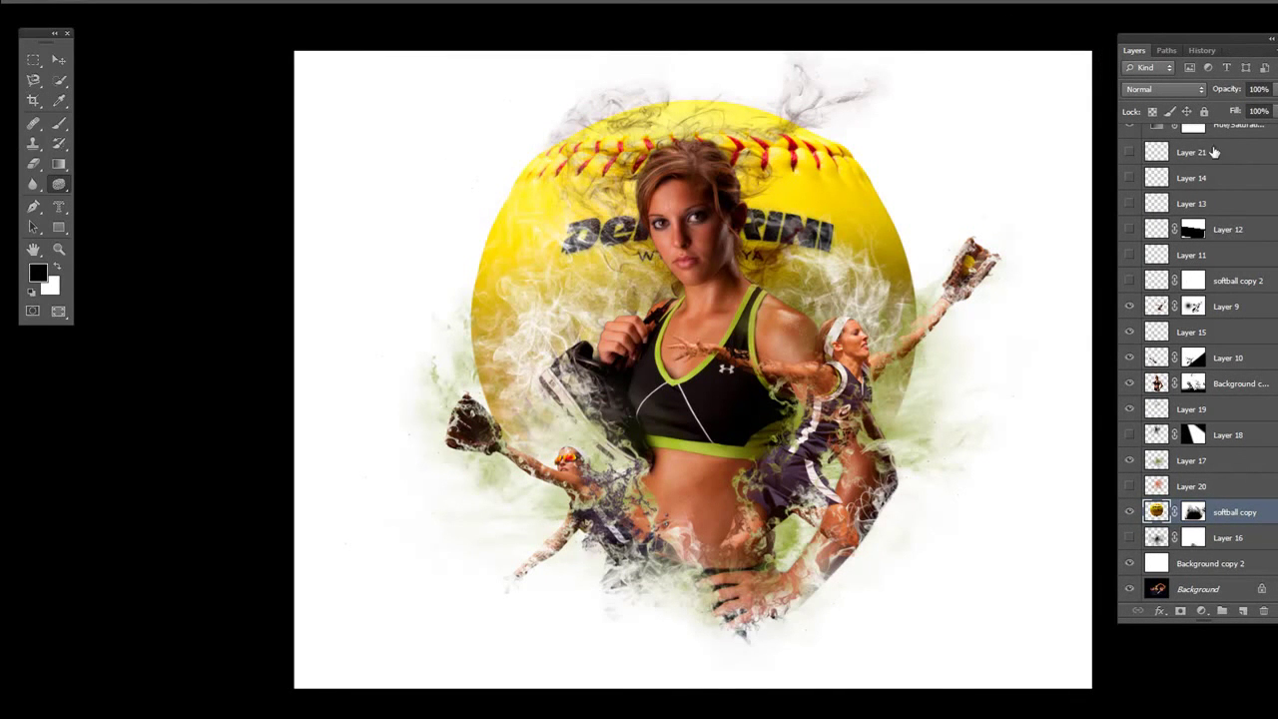